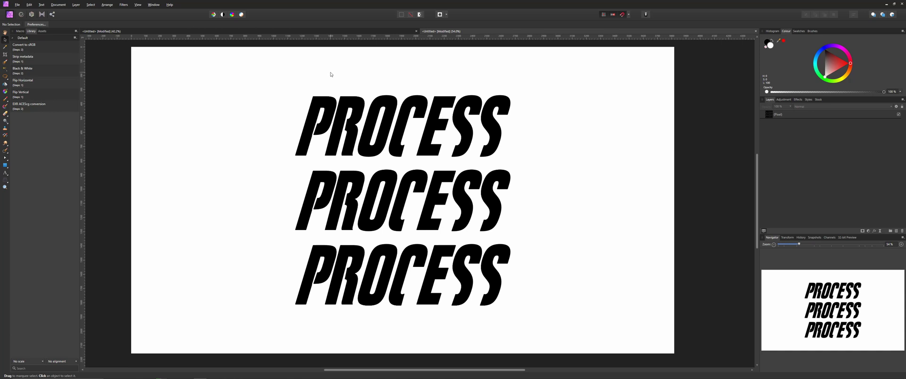
- Bring up the document with the discount code text and enlarge it
left_click(316, 33)
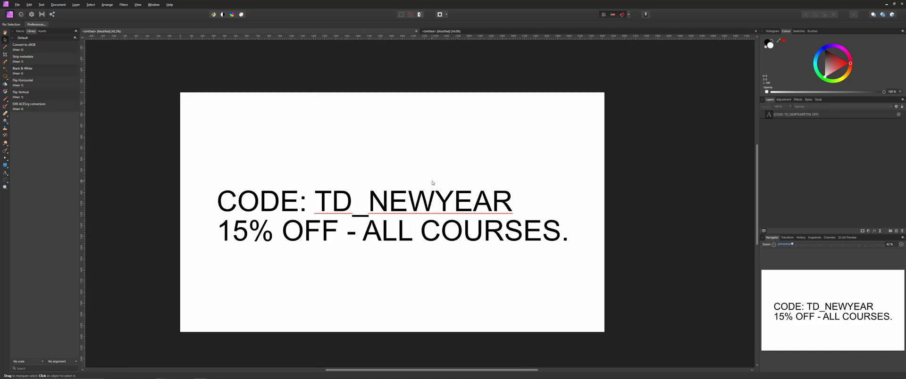
scroll(432, 183, "up", 2, "ctrl")
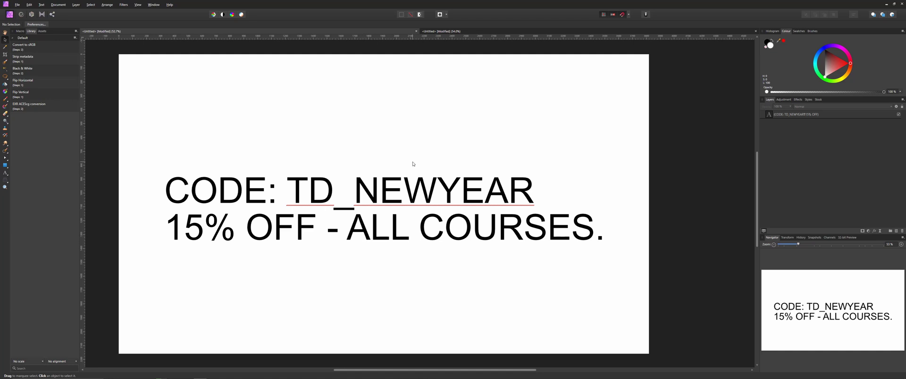
- Switch to Houdini, add a Sphere object to the empty object network, and enter its geometry network
key("alt+Tab")
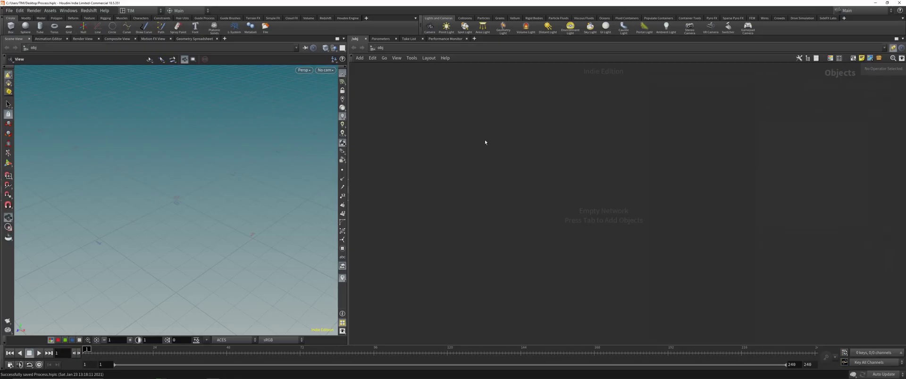
left_click_drag(351, 194, 360, 193)
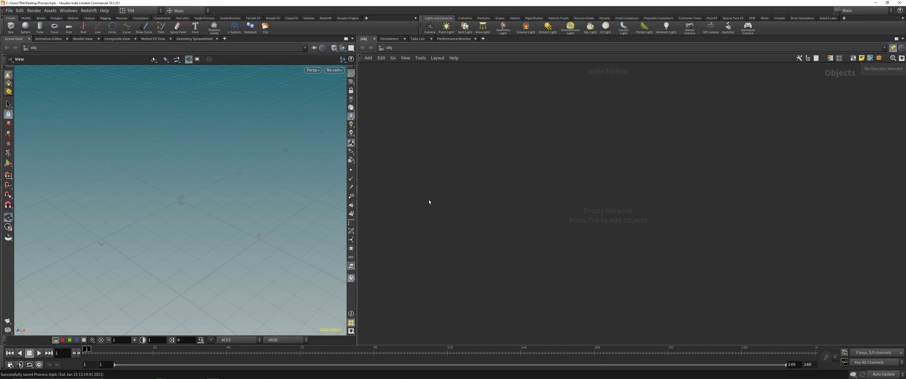
key("Tab")
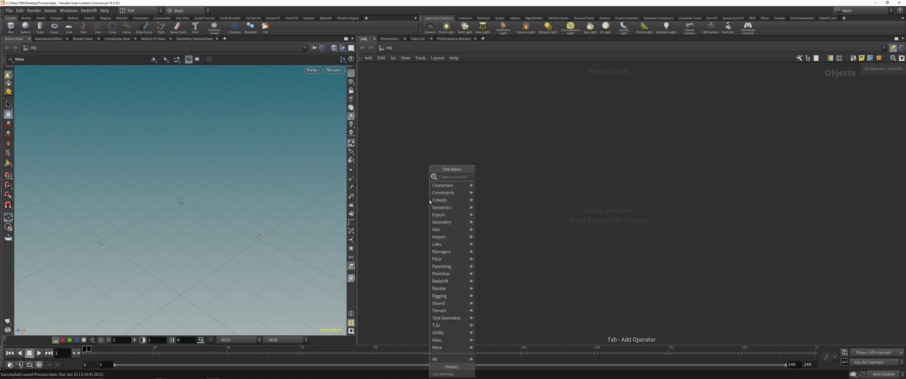
mouse_move(465, 199)
left_click(507, 178)
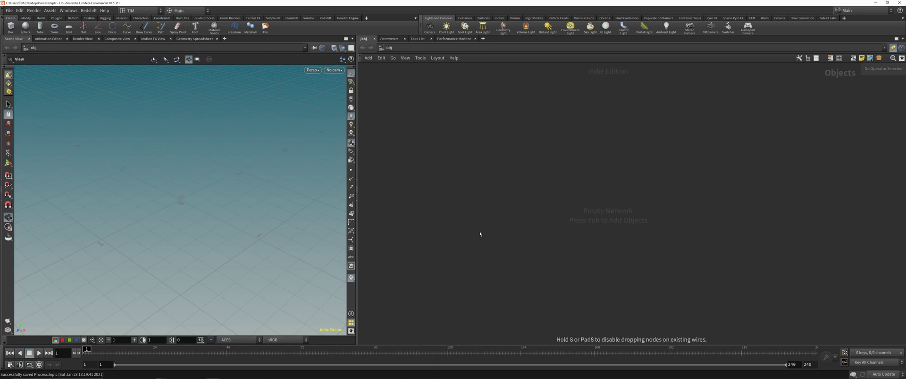
left_click(432, 234)
double_click(476, 170)
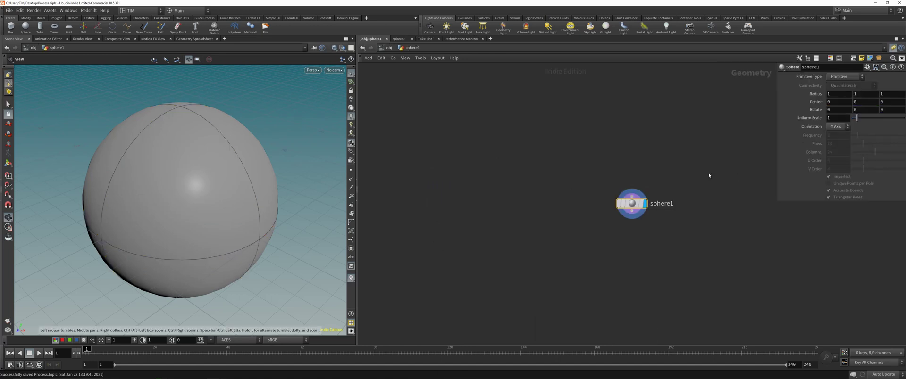
- Reposition the sphere node in the network and set its primitive type to Polygon
left_click_drag(629, 203, 499, 180)
left_click(837, 77)
left_click(830, 90)
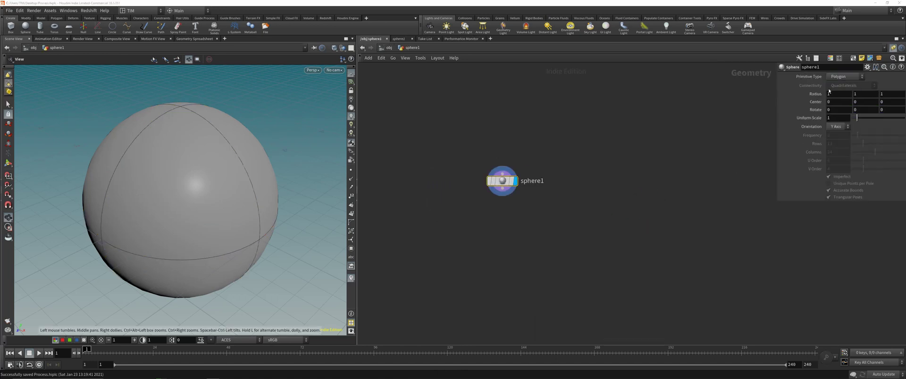
scroll(212, 183, "down", 5)
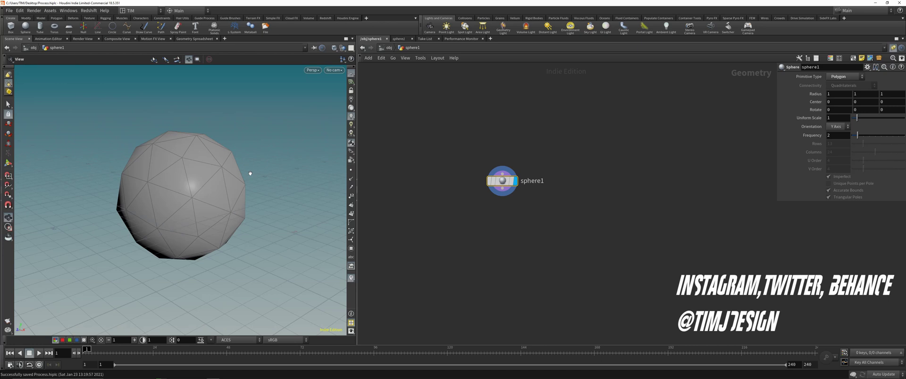
- Set the sphere's primitive type back to Primitive and save the scene
left_click(845, 77)
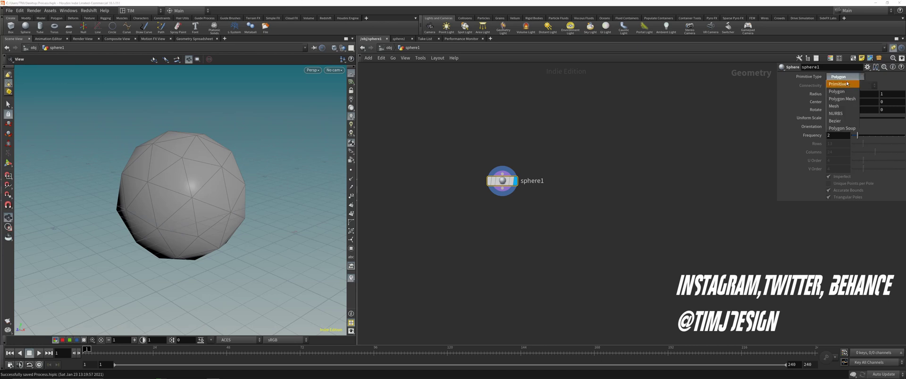
left_click(843, 78)
left_click(845, 77)
left_click(842, 78)
key("ctrl+s")
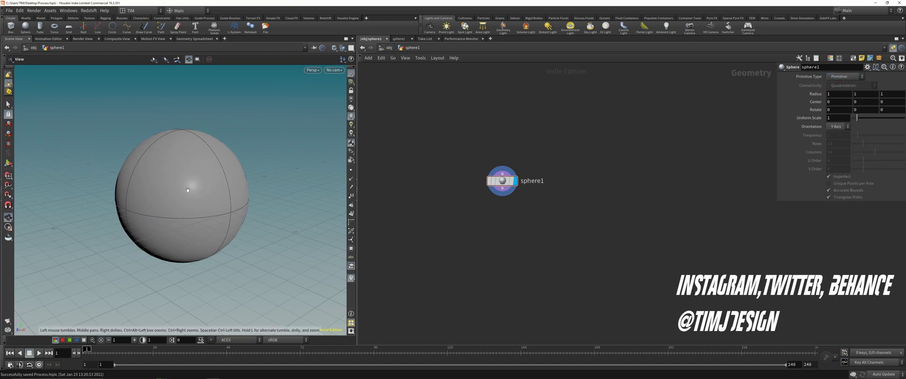
- Examine the primitive sphere from several angles in the viewport, toggling the wireframe shading
left_click_drag(282, 193, 323, 184)
left_click(351, 172)
key("shift+w")
left_click_drag(245, 190, 208, 197)
right_click_drag(208, 196, 225, 172)
key("shift+w")
mouse_move(448, 143)
left_mouse_down()
mouse_move(500, 198)
mouse_move(554, 206)
left_mouse_up()
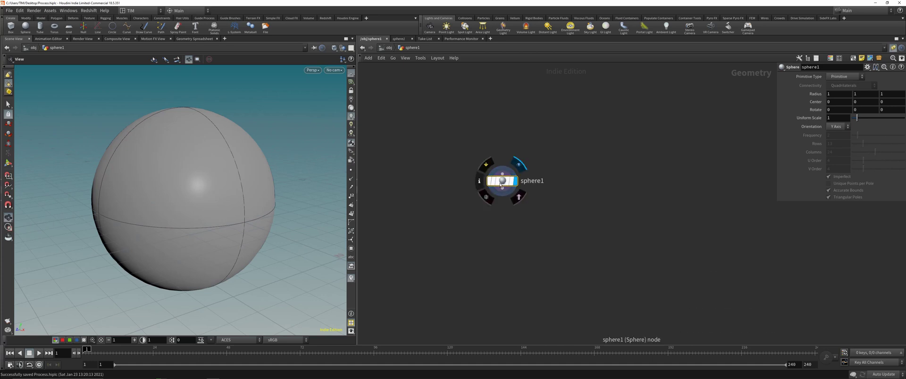
- Check the sphere node's geometry information for its points and primitives
left_click(479, 180)
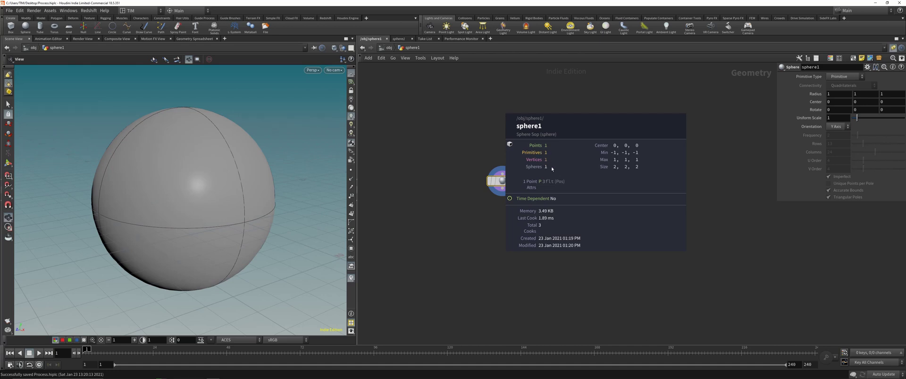
left_click_drag(505, 188, 499, 181)
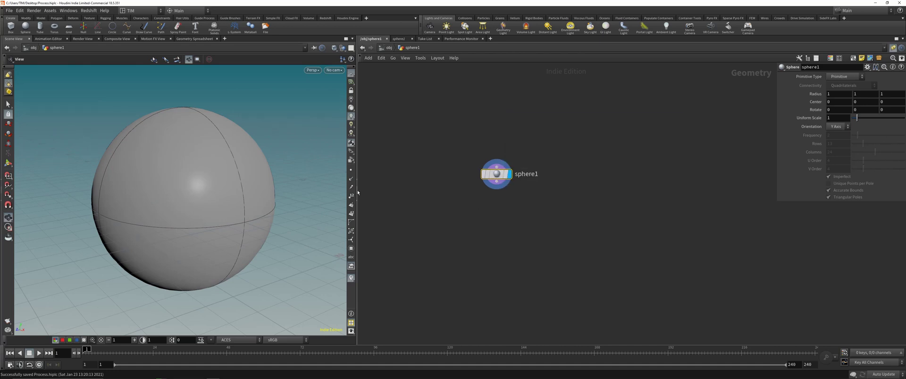
scroll(247, 176, "up", 1)
left_click_drag(247, 176, 243, 180)
scroll(257, 189, "down", 1)
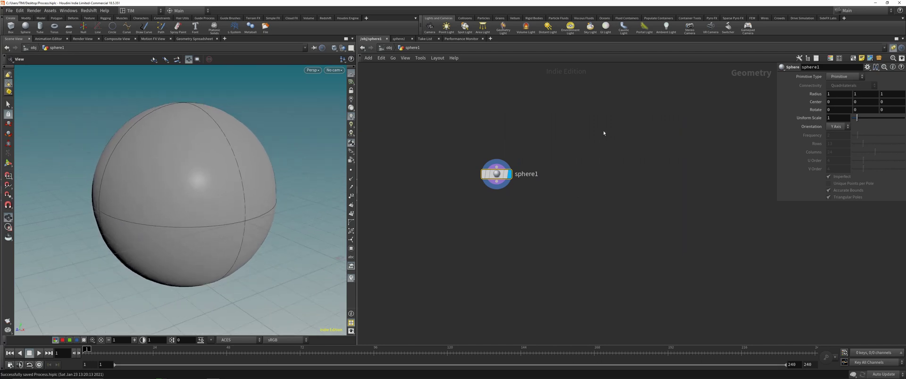
- Try the Polygon and Polygon Mesh primitive types on the sphere to compare their topology
left_click(833, 77)
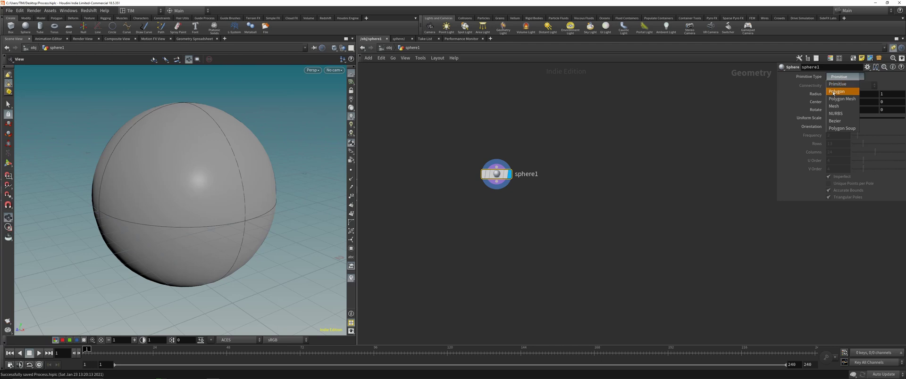
left_click(834, 92)
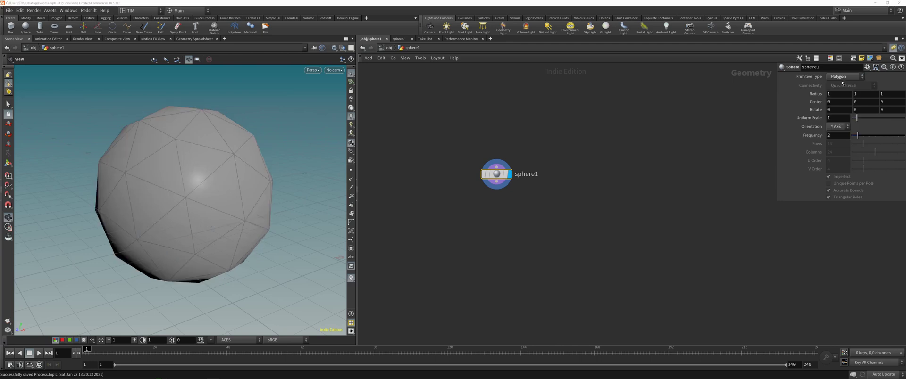
left_click(843, 76)
left_click(842, 99)
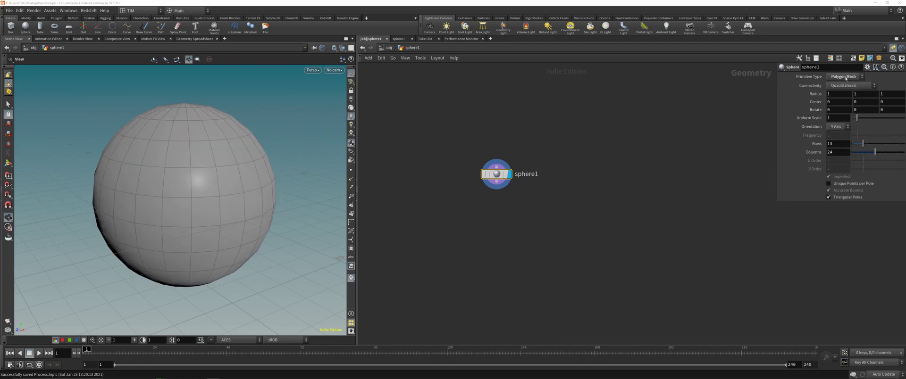
left_click(846, 78)
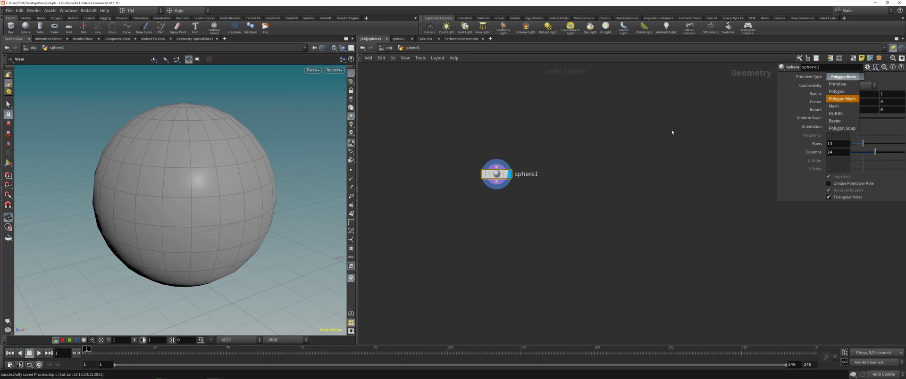
left_click(519, 177)
left_click_drag(237, 148, 211, 141)
- Set the sphere's primitive type to Polygon with a frequency of 15, and save the scene
left_click(859, 77)
left_click(842, 86)
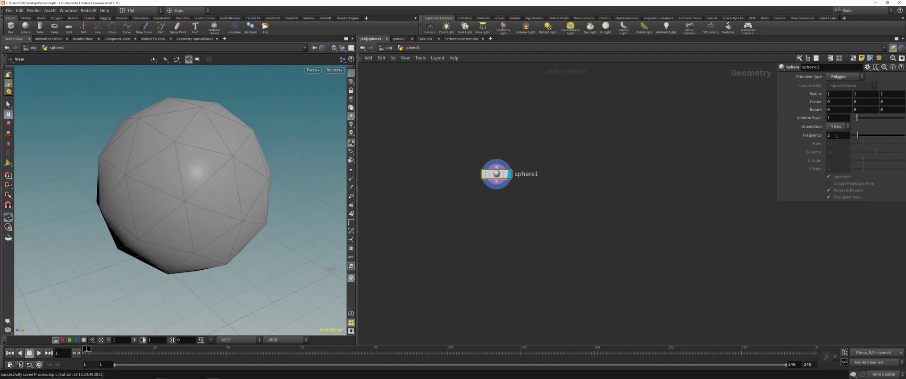
left_click_drag(858, 136, 904, 136)
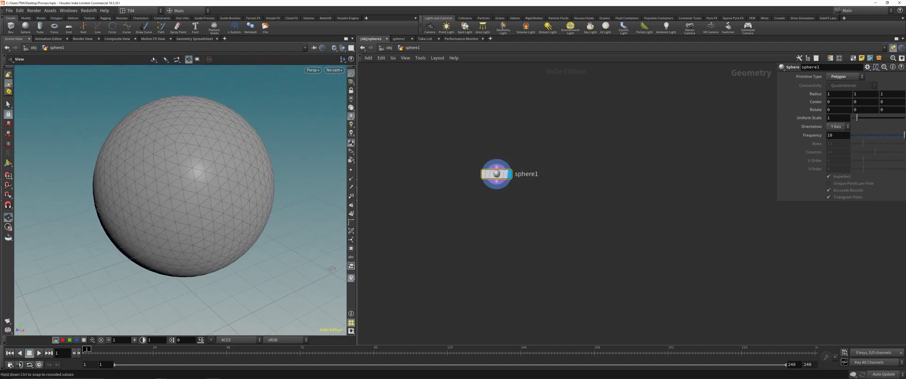
left_click(832, 136)
type("15")
key("Return")
key("ctrl+s")
- Add a Null node below the sphere, connected to the sphere's output and set as the displayed node
key("Tab")
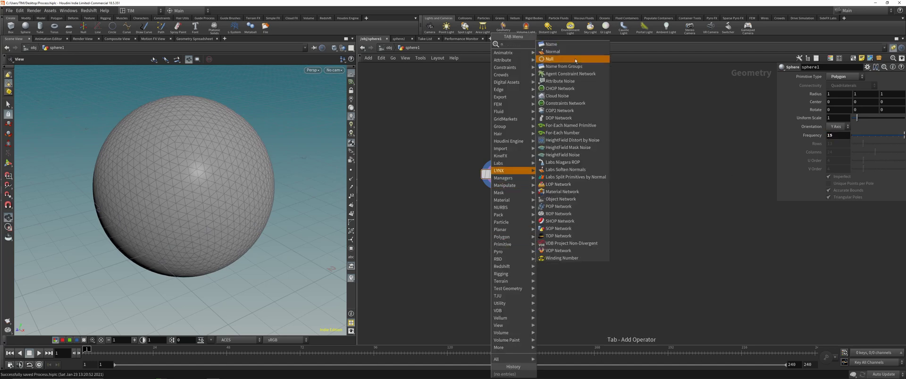
left_click(566, 60)
left_click(493, 231)
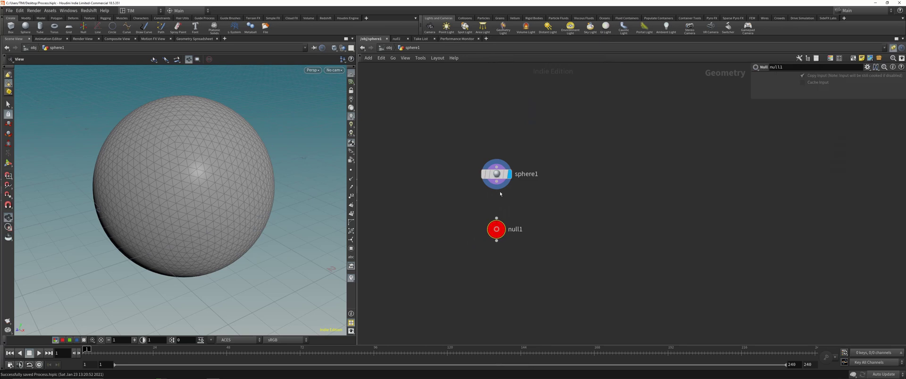
- Rename the null node to IN_SPHERE and save the scene
double_click(519, 230)
type("IN_S")
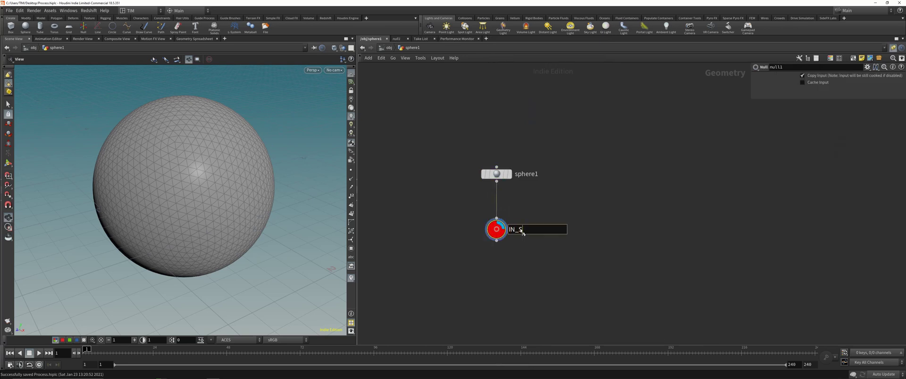
type("PHERE")
key("Return")
middle_click_drag(488, 260, 548, 181)
left_click(495, 208)
key("ctrl+s")
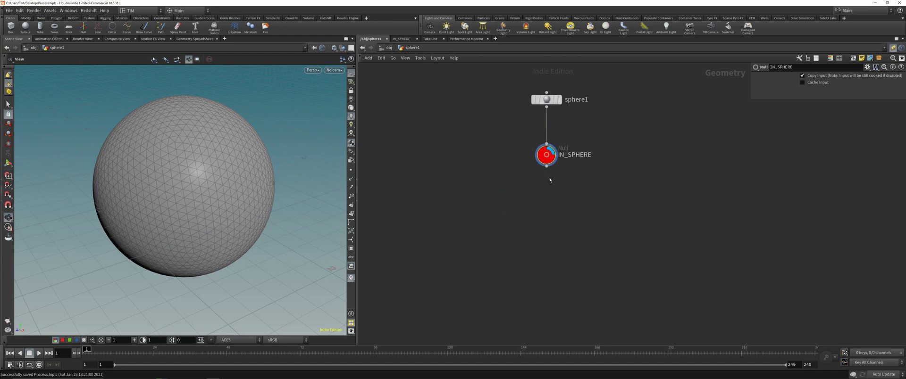
- Add a Point VOP fed by the IN_SPHERE null and place it below and to one side of the null
scroll(547, 182, "up", 2)
scroll(546, 183, "down", 1)
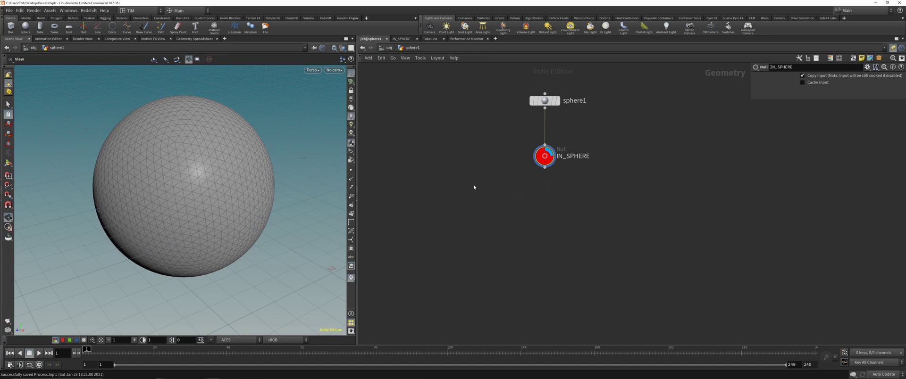
left_click_drag(251, 182, 264, 165)
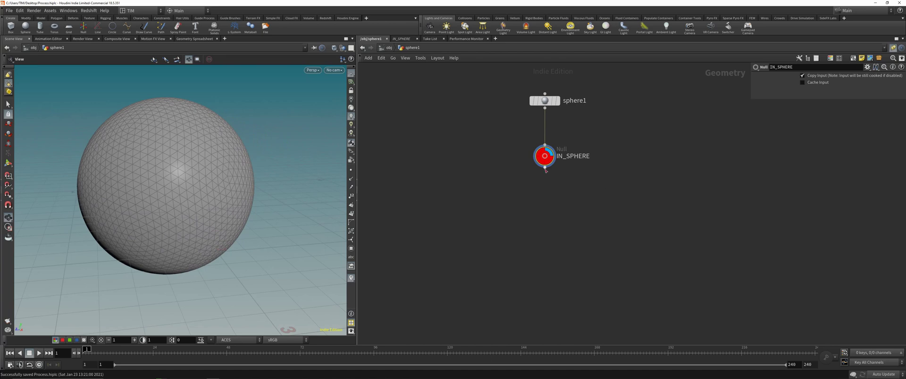
left_click_drag(545, 168, 497, 196)
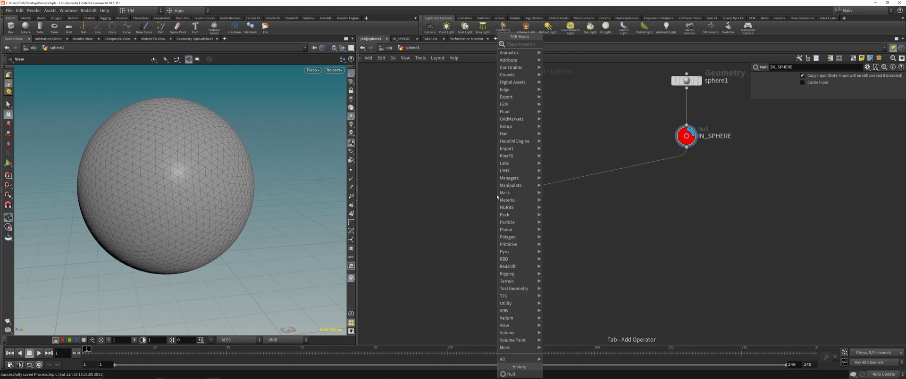
type("vop")
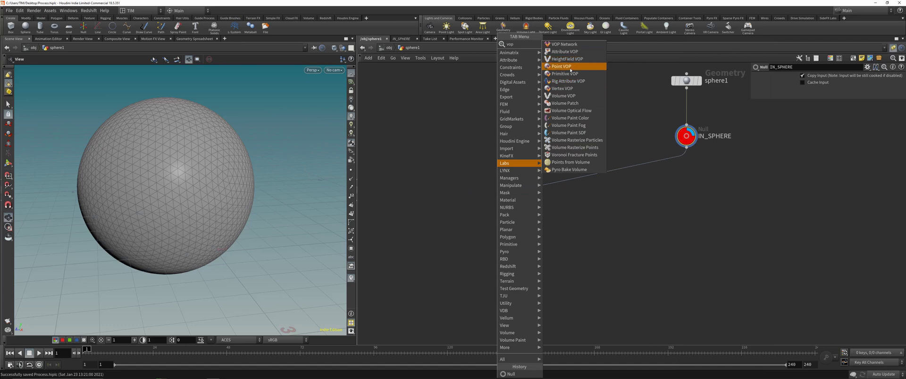
left_click(571, 70)
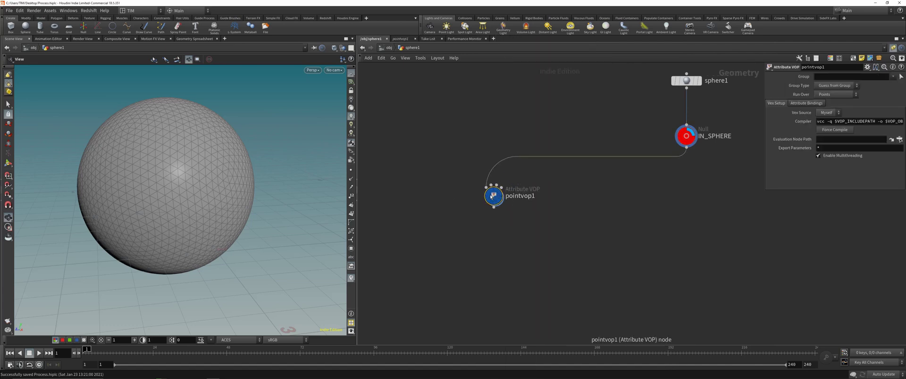
left_click(419, 230)
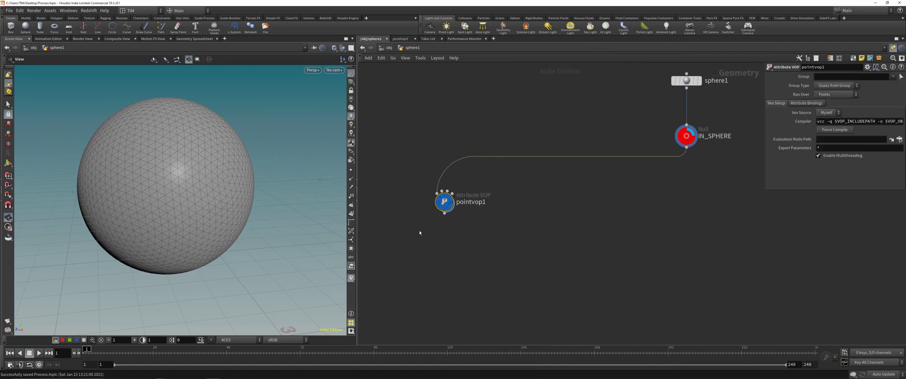
- Enter the Point VOP's network, enlarge the network view, and rearrange the global parameters and output nodes
double_click(444, 202)
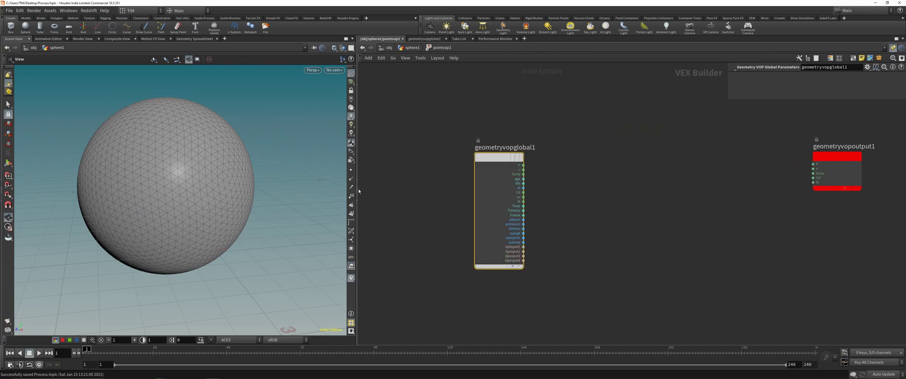
left_click_drag(359, 191, 326, 190)
left_click_drag(478, 164, 423, 164)
left_click_drag(833, 154, 760, 153)
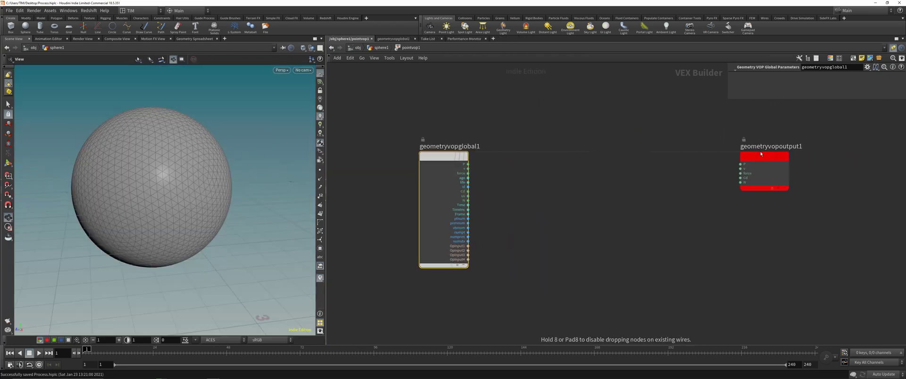
left_click(615, 177)
middle_click_drag(576, 168, 506, 177)
- Connect the P output of geometryvopglobal1 to the P input of geometryvopoutput1
left_click(399, 174)
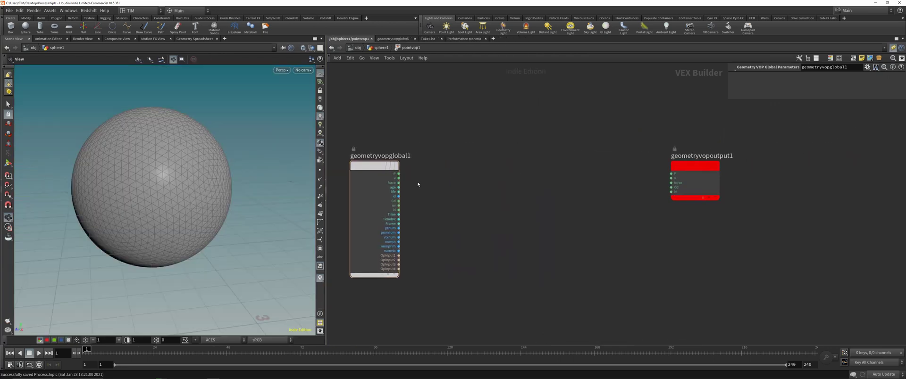
left_click(671, 174)
- Insert an Add node on the P wire between geometryvopglobal1 and geometryvopoutput1
key("Tab")
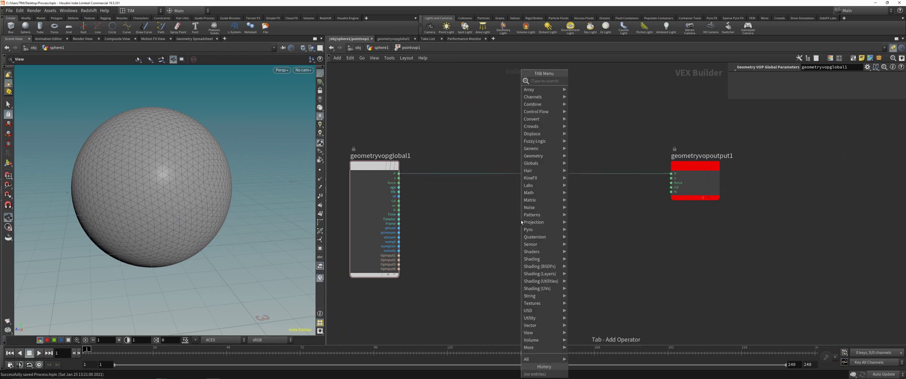
type("add")
left_click(587, 82)
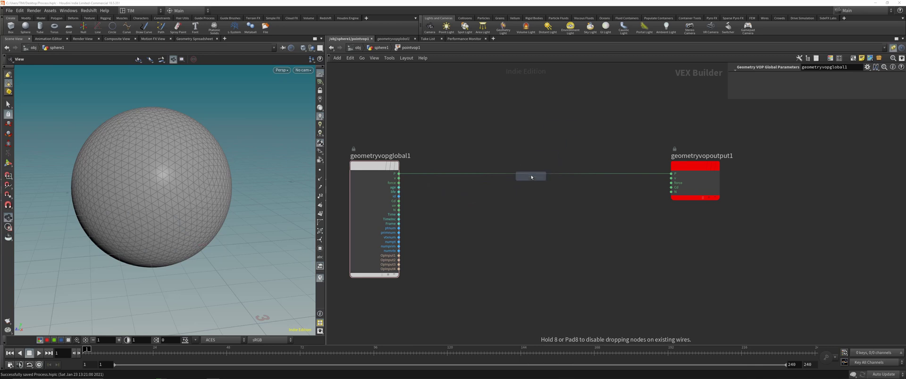
left_click(532, 177)
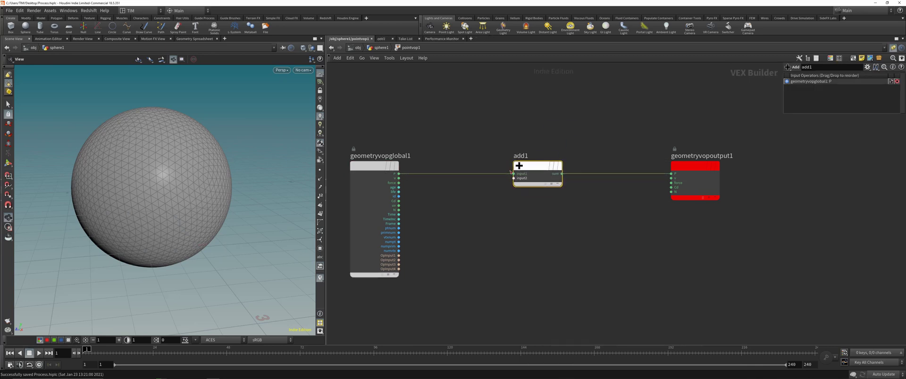
left_click_drag(166, 179, 161, 170)
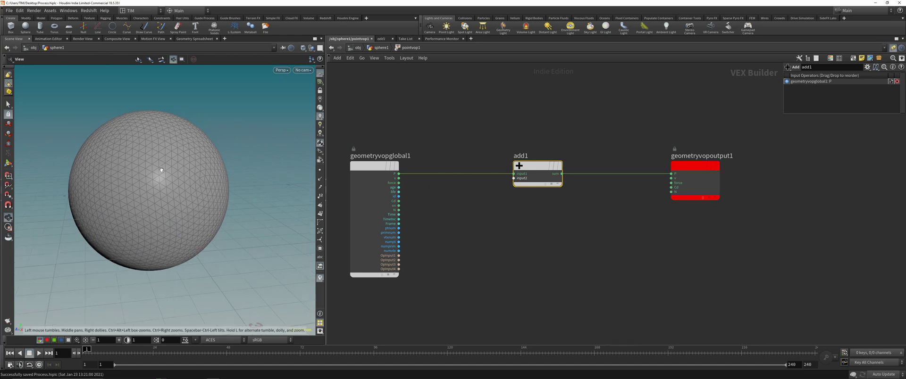
- Add an Anti-Aliased Noise node below the P wire and feed its pos input from the global P output
left_click(444, 268)
key("Tab")
type("aa")
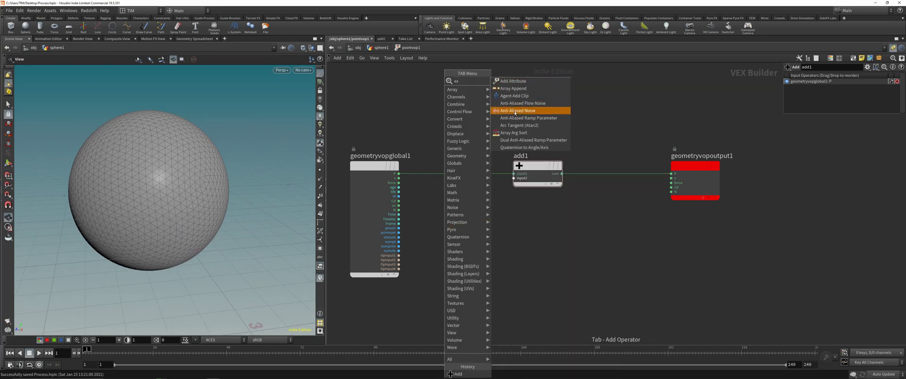
left_click(512, 111)
left_click(467, 235)
left_click(399, 175)
left_click(444, 244)
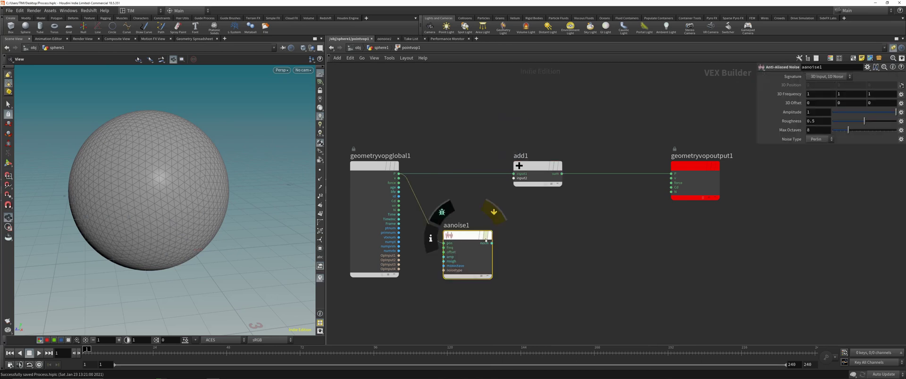
- Connect the noise output of aanoise1 to the input2 connector of add1
left_click(486, 236)
left_click(491, 244)
left_click(514, 179)
left_click(486, 236)
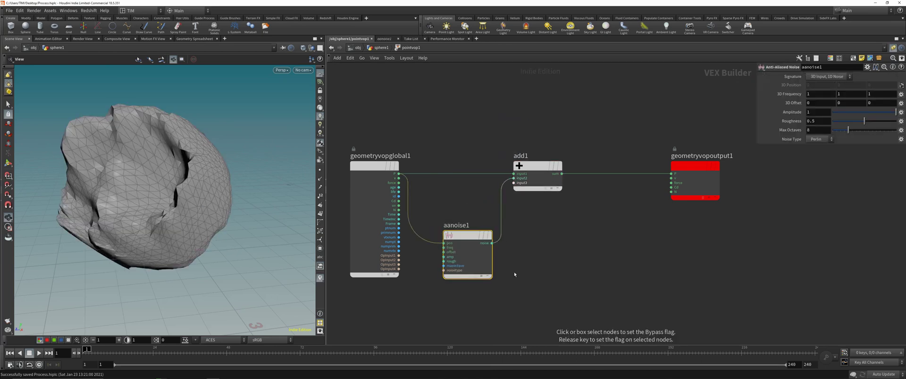
left_click_drag(197, 206, 293, 222)
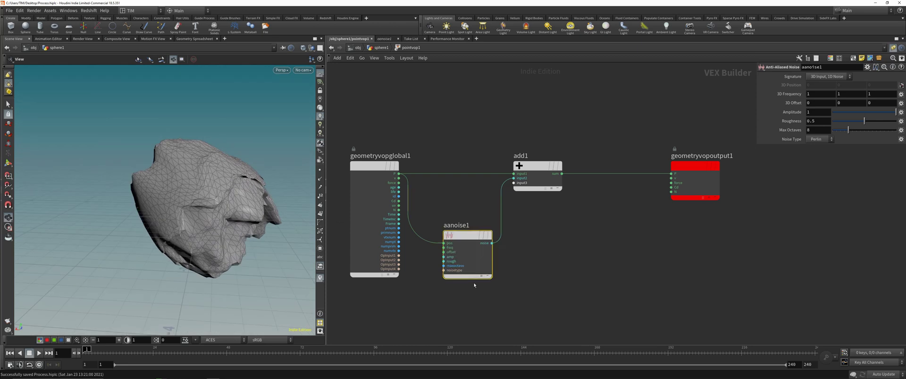
- Change the noise signature of aanoise1 to 3D Input, 3D Noise and inspect the displaced sphere from another angle
left_click(828, 76)
left_click(829, 92)
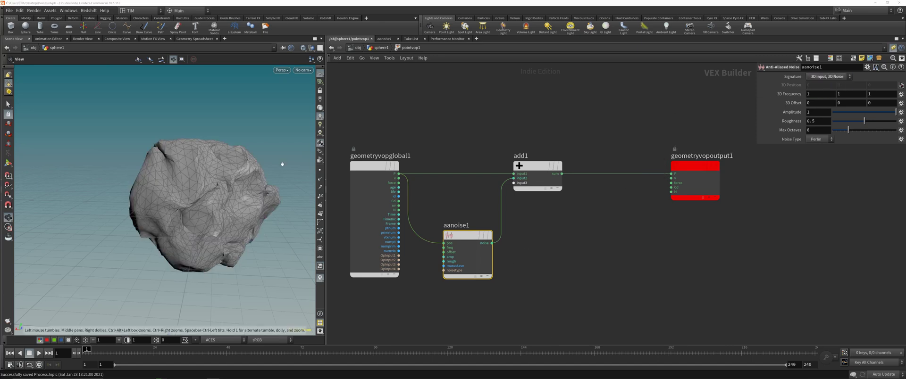
left_click_drag(308, 180, 222, 193)
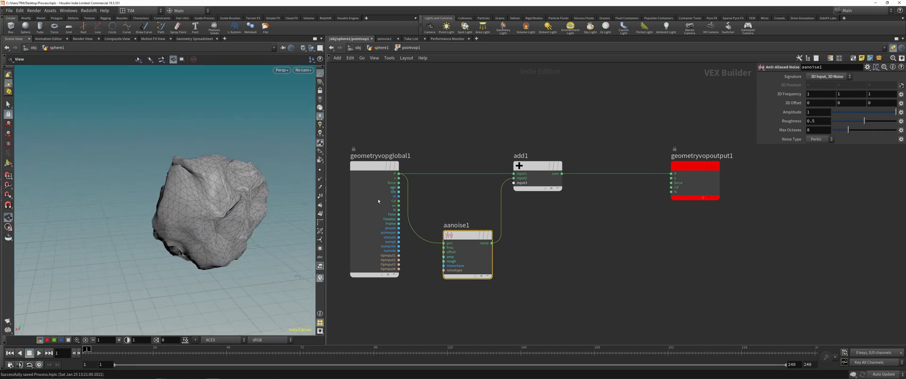
- Return to the sphere1 geometry network and duplicate pointvop1 beside the original, keeping it fed by IN_SPHERE
key("u")
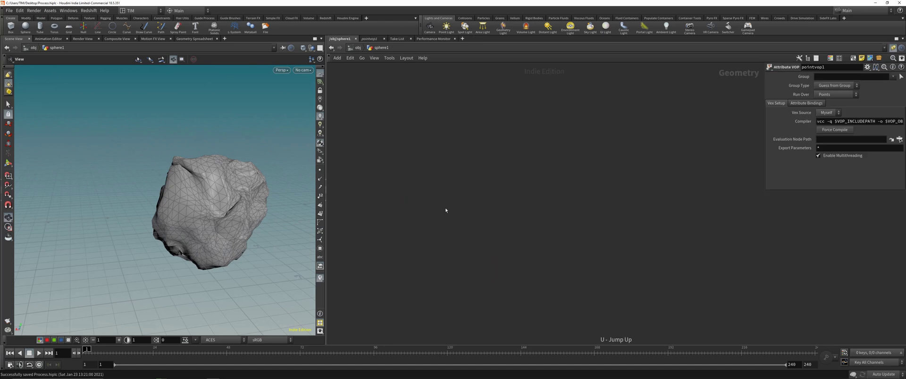
right_click_drag(491, 210, 463, 209, "alt")
right_click_drag(702, 219, 685, 220, "alt")
middle_click_drag(679, 219, 543, 208, "alt")
right_click_drag(544, 207, 512, 218, "alt")
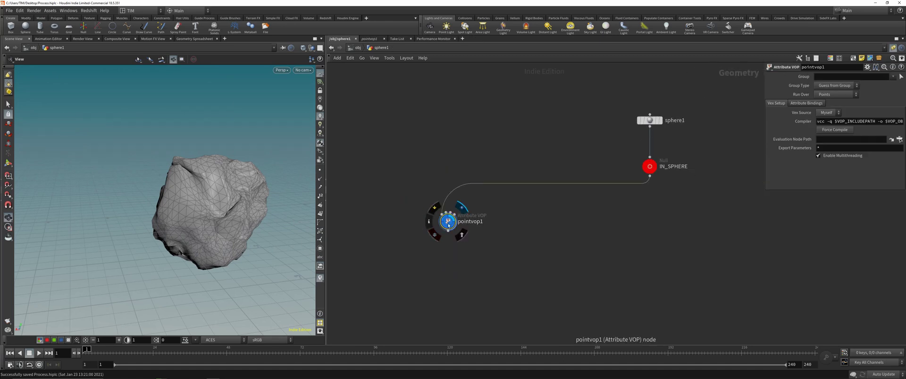
middle_click_drag(453, 227, 494, 216)
left_click_drag(495, 215, 416, 215, "alt")
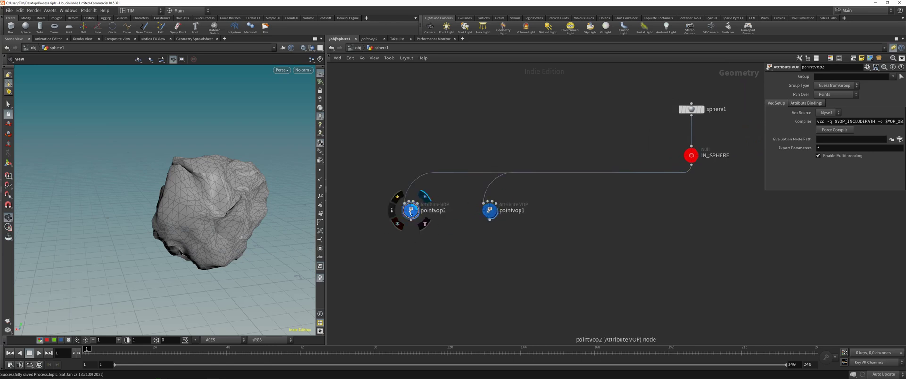
- Enter the duplicated pointvop2, delete its Add and noise nodes, and save the scene
double_click(411, 211)
left_click_drag(419, 287, 547, 173)
key("Delete")
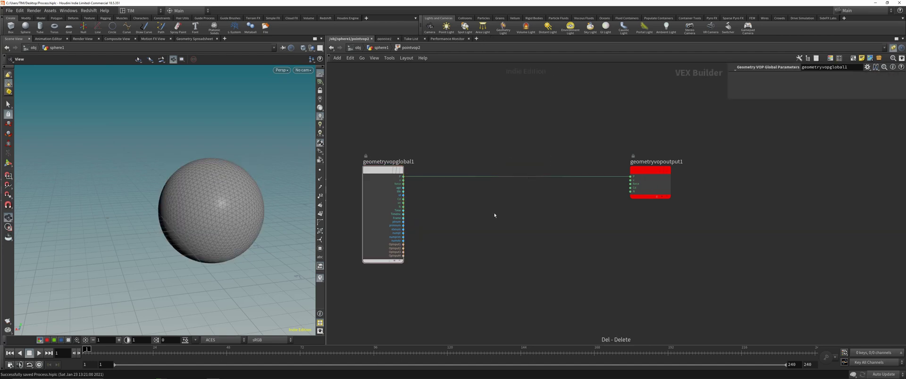
key("ctrl+s")
- Display the sphere's point normals in the viewport briefly, and hide them again
scroll(231, 180, "up", 5)
middle_click_drag(272, 182, 230, 184)
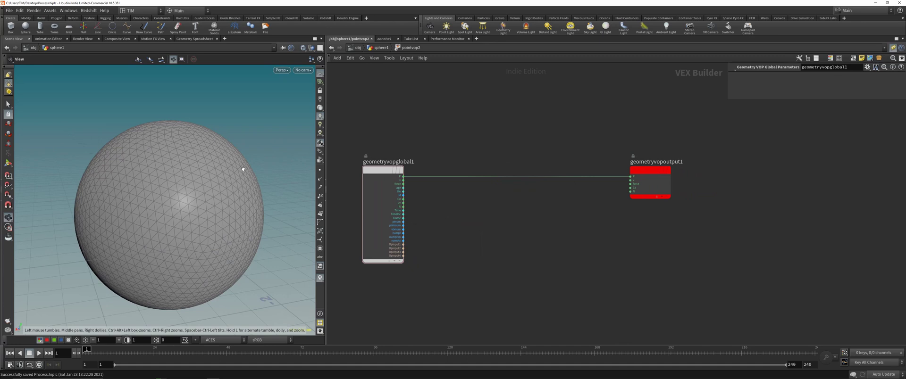
left_click(320, 180)
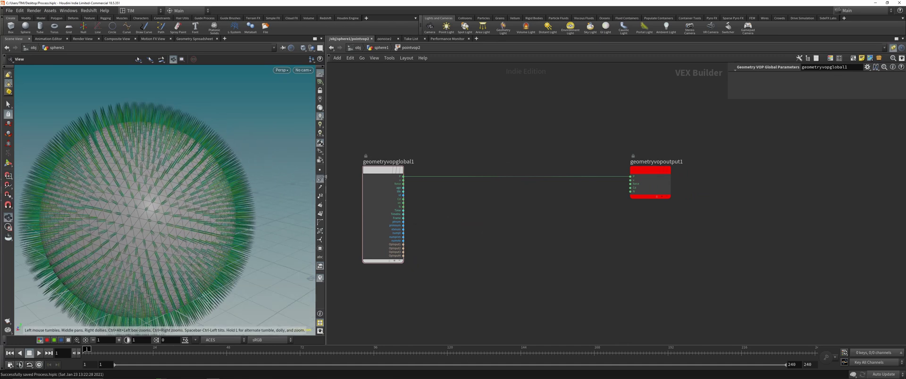
left_click(320, 179)
- Add a Displace Along Normal node and place it on the P wire just before geometryvopoutput1
key("Tab")
type("d")
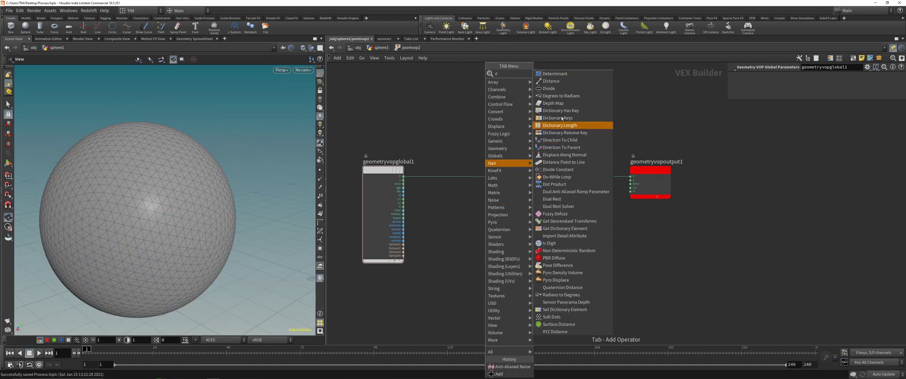
left_click(565, 155)
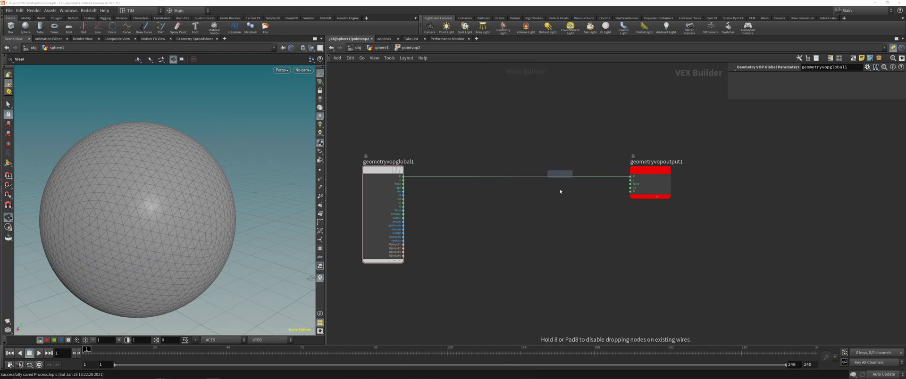
left_click(560, 189)
left_click(540, 201)
left_click(403, 176)
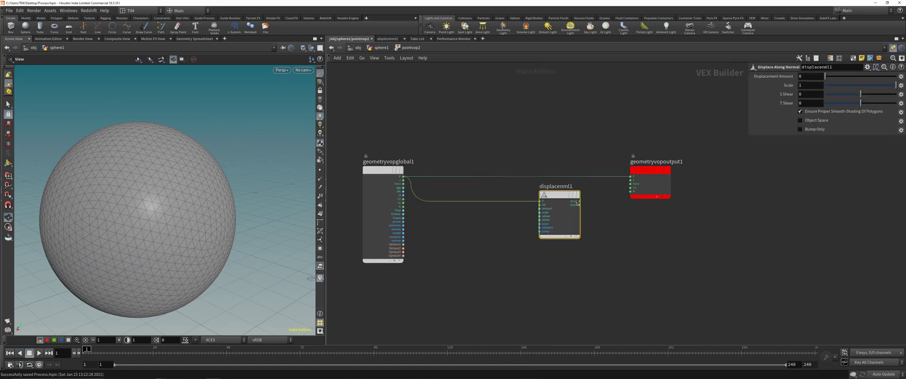
left_click_drag(556, 201, 569, 176)
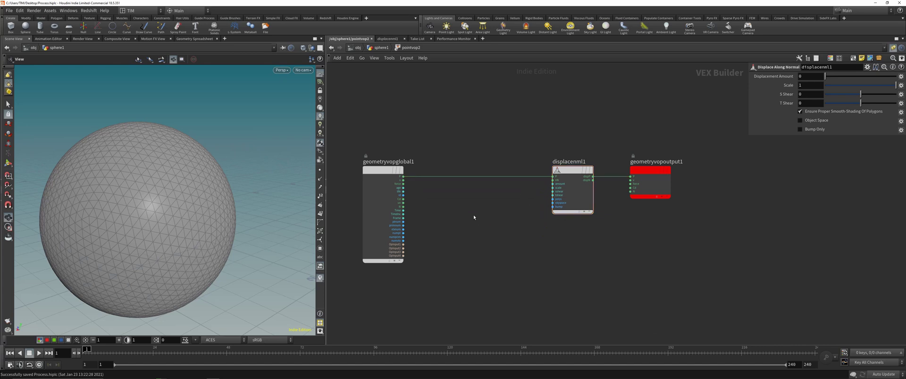
- Add an Anti-Aliased Noise node in pointvop2 and connect the global P output to its pos input
key("Tab")
type("an")
left_click(562, 95)
left_click(475, 218)
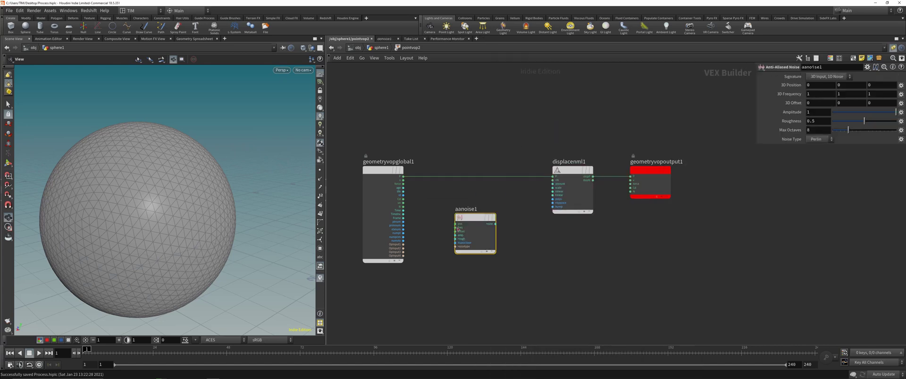
left_click(456, 225)
left_click(403, 177)
- Connect the noise output to the amount input of displacenml1, inspect the displaced sphere, and save the scene
left_click(495, 224)
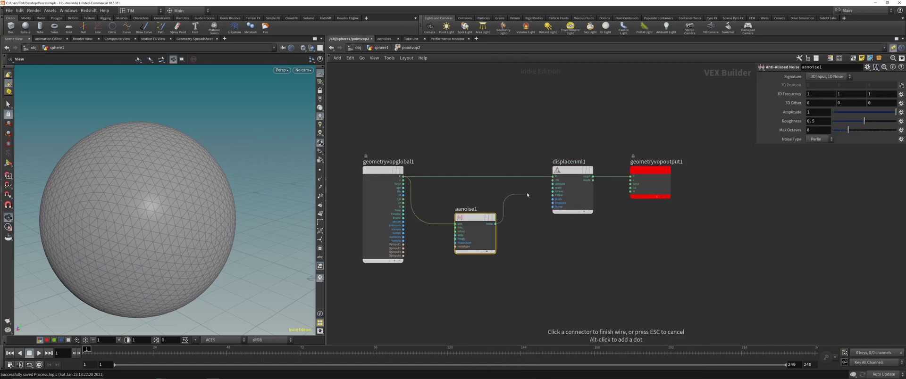
left_click(527, 192)
scroll(202, 194, "down", 3)
left_click_drag(194, 196, 155, 192)
key("ctrl+s")
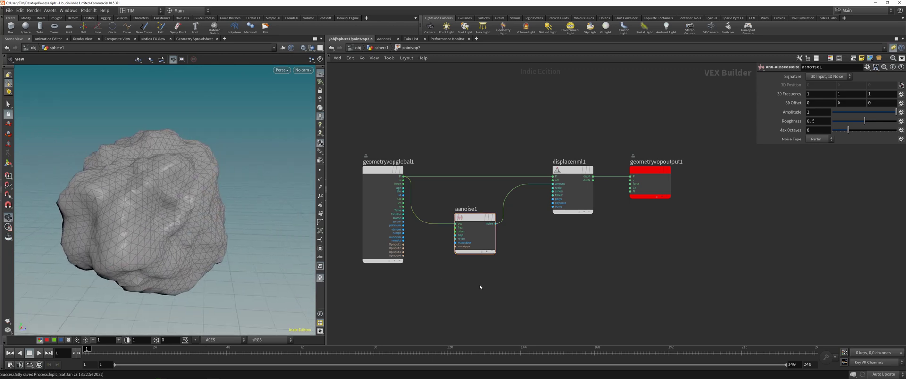
- Go back up to the geometry network and set the sphere1 node's frequency to 50
key("u")
left_click(685, 125)
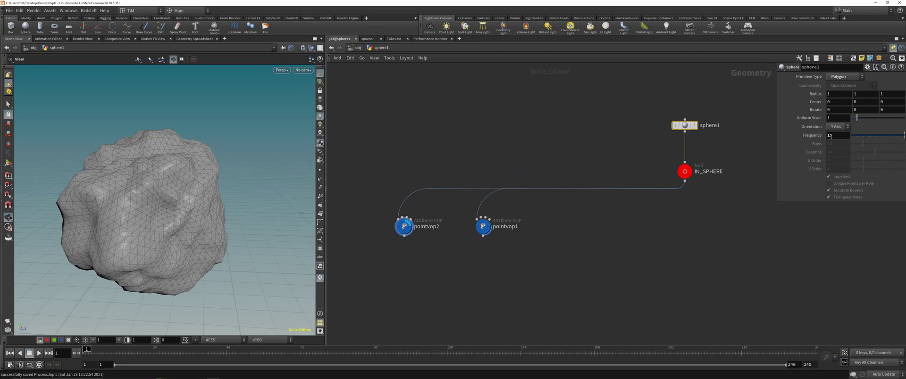
left_click(831, 136)
type("50")
key("Return")
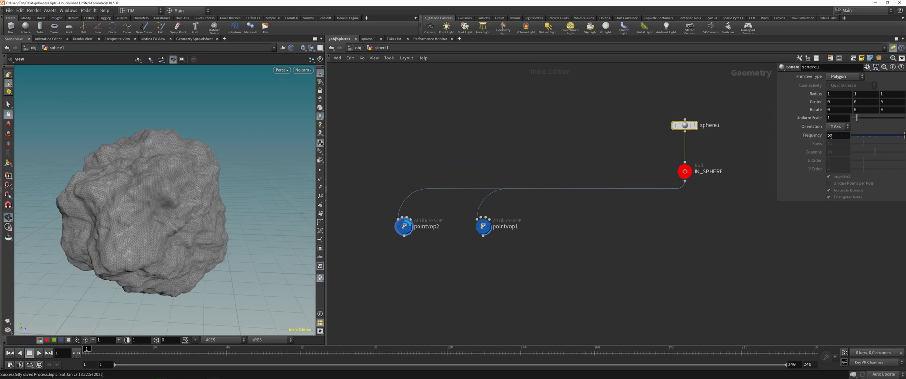
- Reopen the pointvop2 network and spread out the aanoise1 and geometryvopglobal1 nodes to make room between them
left_click(404, 227)
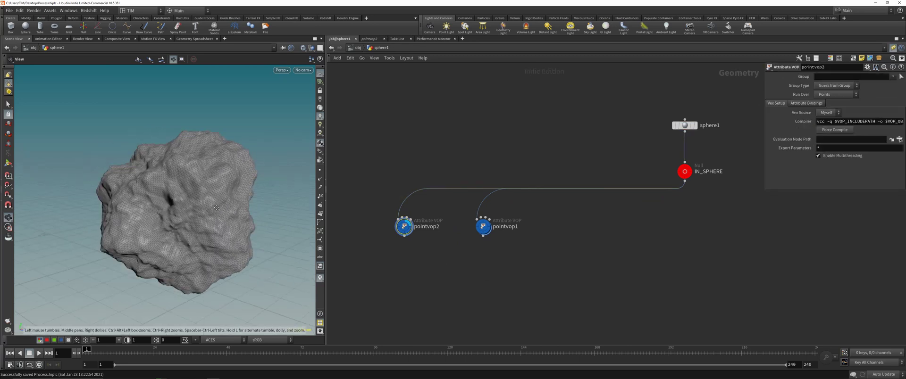
double_click(404, 226)
left_click_drag(473, 216, 498, 215)
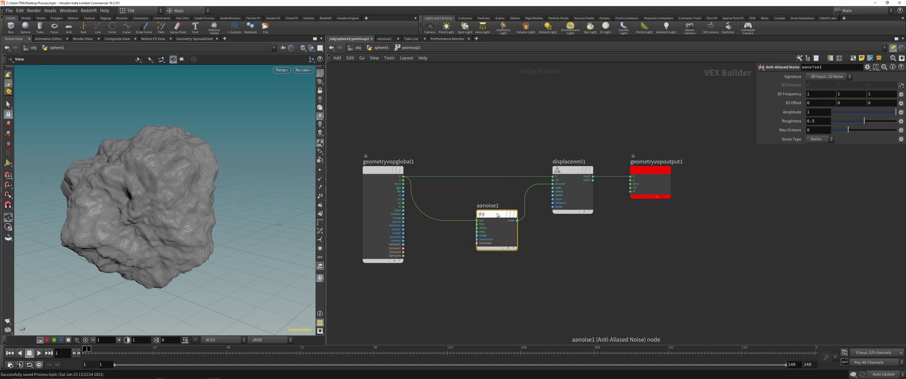
key("h")
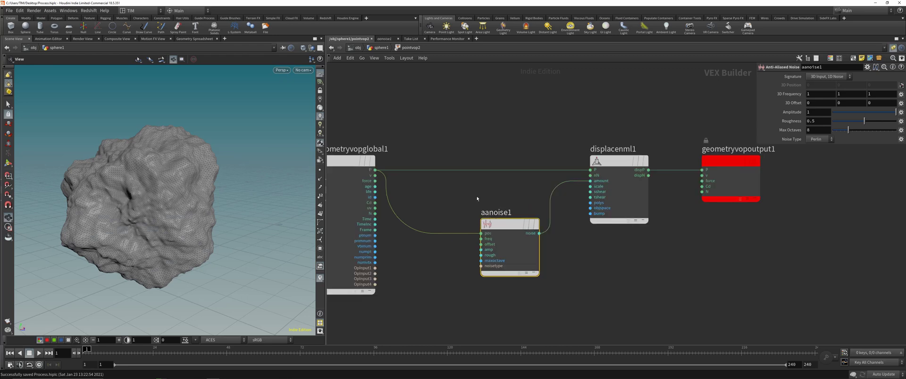
scroll(474, 200, "down", 1)
middle_click_drag(474, 201, 545, 186)
left_click_drag(467, 138, 408, 137)
- Try the 3D Input, 3D Noise signature on aanoise1 and switch it back to 3D Input, 1D Noise
left_click(831, 77)
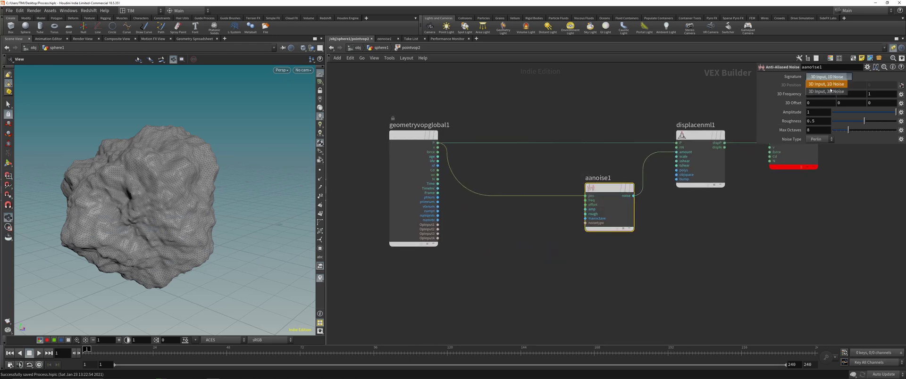
left_click(831, 91)
left_click(831, 76)
left_click(831, 83)
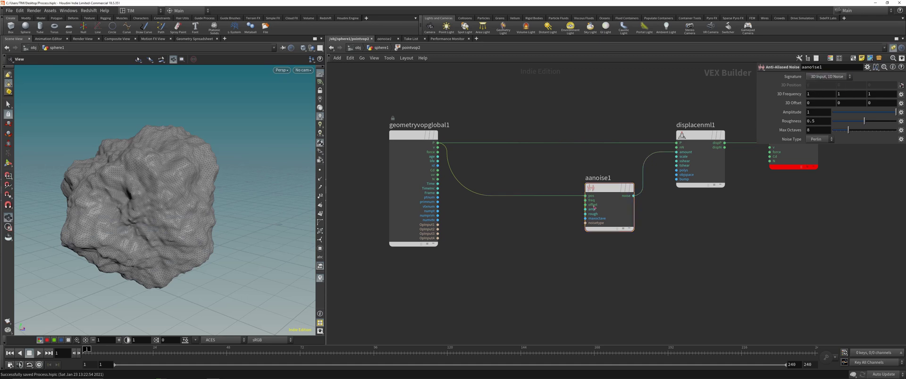
- Add a Vector to Vector4 node before aanoise1 and connect the global P output to its vec input
left_click_drag(592, 205, 603, 204)
left_click(602, 203)
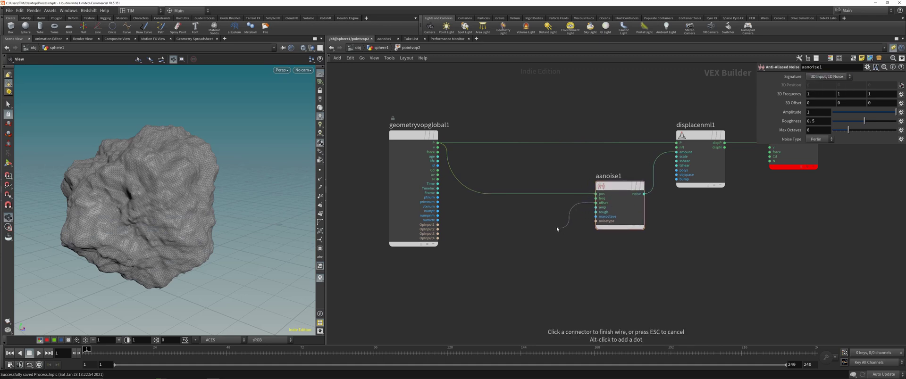
key("Tab")
type("vec")
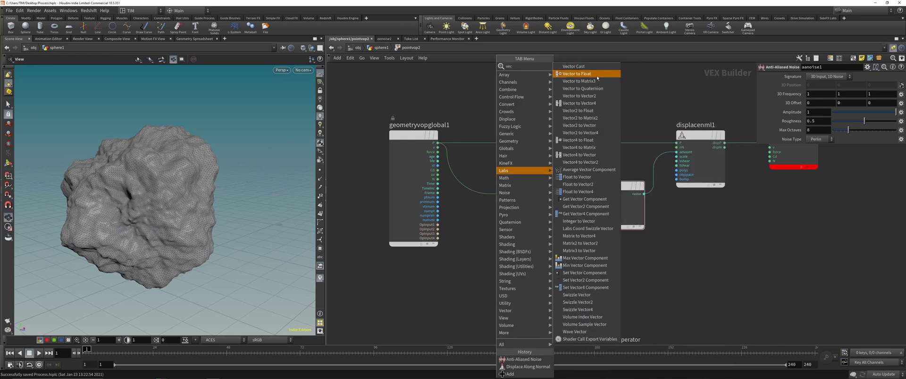
left_click(591, 103)
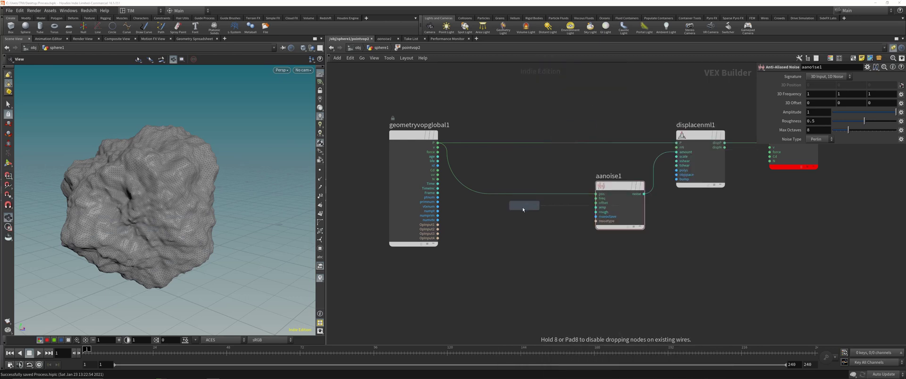
left_click(517, 215)
left_click(493, 220)
left_click(438, 143)
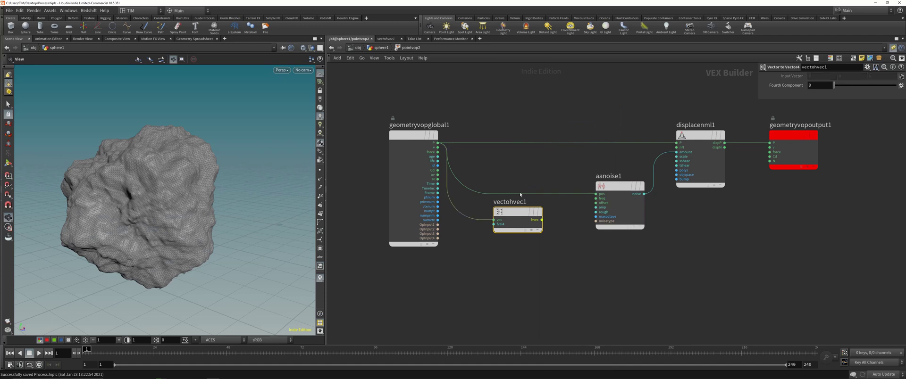
- Connect the hvec output of vectohvec1 to the pos input of aanoise1 and line the nodes up
left_click(541, 220)
left_click(596, 194)
mouse_move(532, 211)
left_click_drag(533, 211, 552, 186)
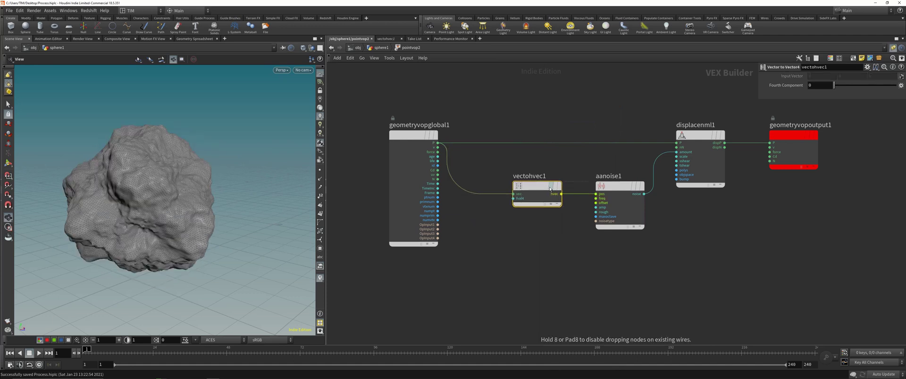
- Connect the global Time output to the fval4 input of vectohvec1, widen the space between the nodes and play the animation
scroll(604, 166, "up", 1)
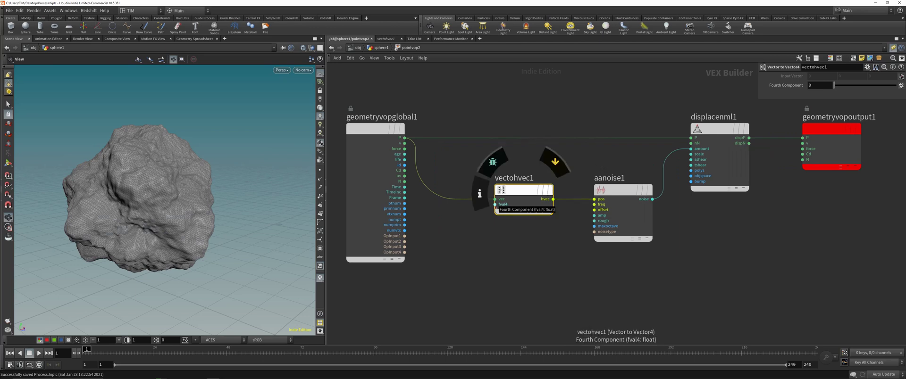
left_click(495, 205)
left_click(407, 187)
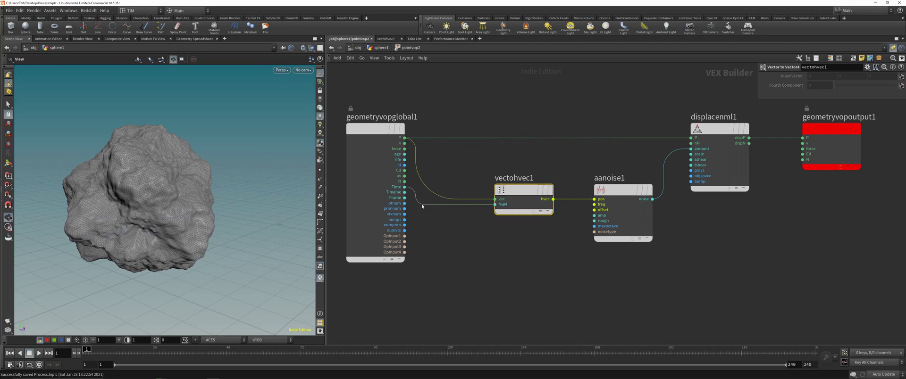
middle_click_drag(435, 212, 534, 215)
left_click_drag(482, 135, 397, 136)
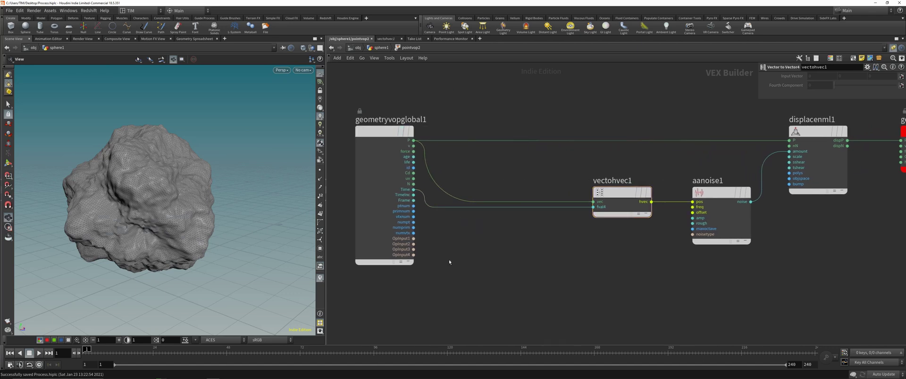
left_click(39, 354)
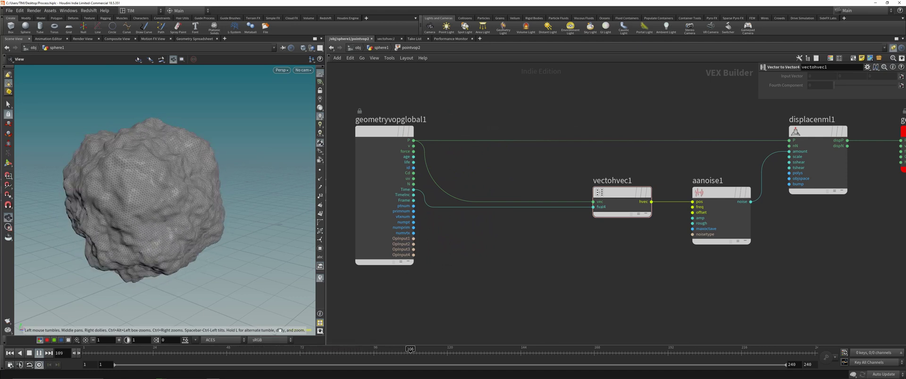
left_click(361, 352)
- Insert a Multiply Constant node between the Time output and the fval4 input, with its multiplier set to 0.1
key("Tab")
type("mu")
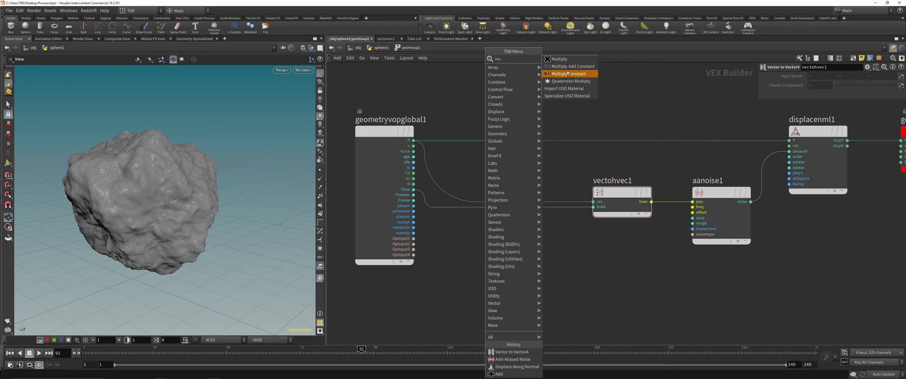
left_click(568, 73)
left_click(506, 210)
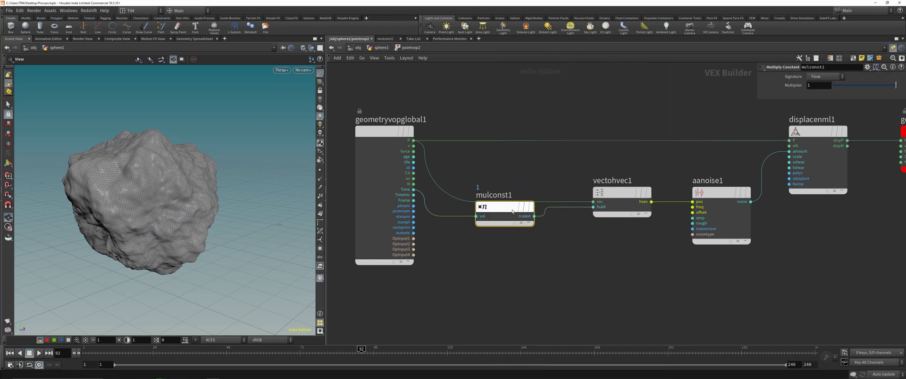
left_click_drag(865, 87, 848, 87)
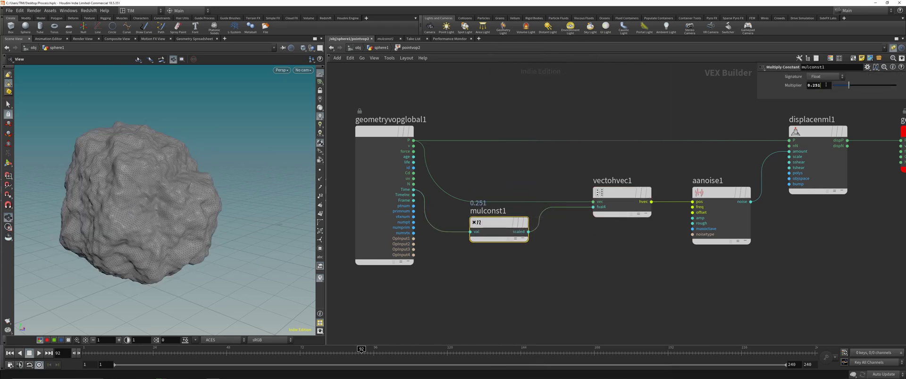
key("Return")
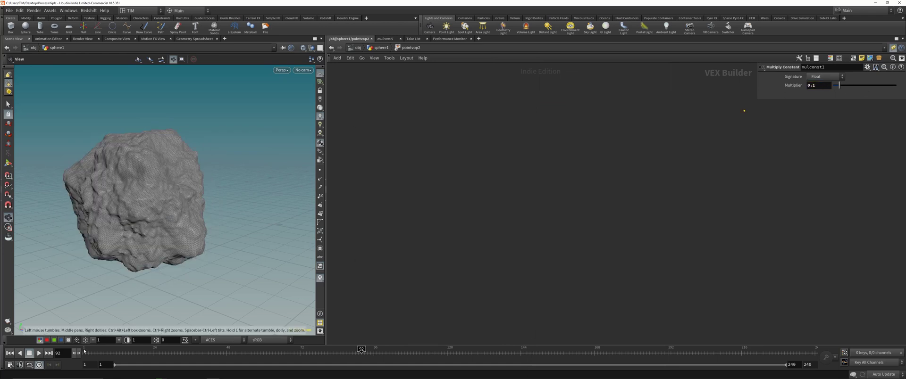
- Play the animation from the first frame and examine the displaced sphere from several angles
key("space+h")
left_click(10, 353)
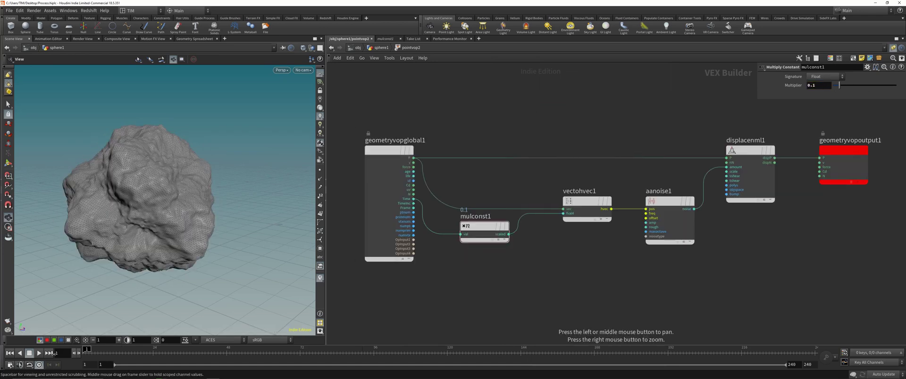
left_click(39, 354)
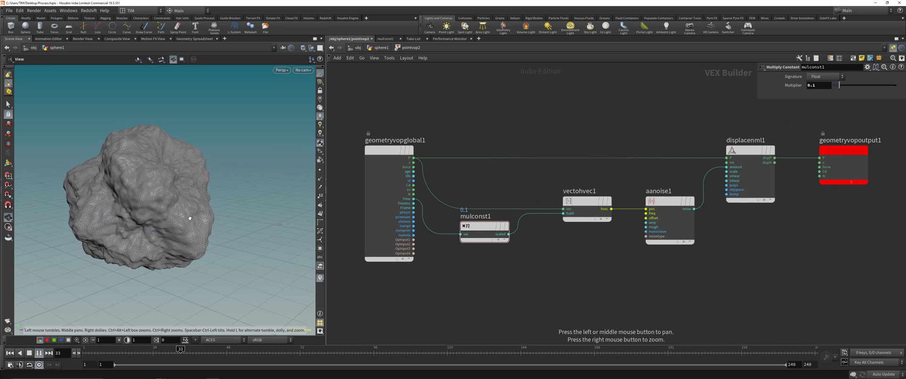
mouse_move(190, 218)
left_mouse_down()
mouse_move(143, 209)
mouse_move(179, 214)
left_mouse_up()
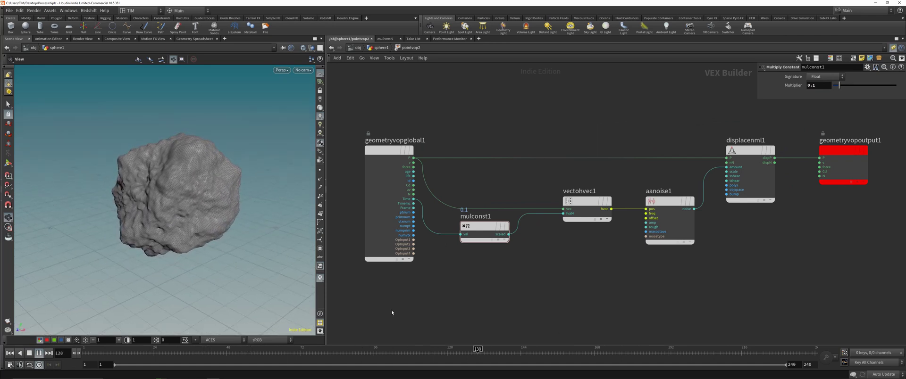
left_click_drag(184, 222, 116, 201)
scroll(177, 205, "up", 3)
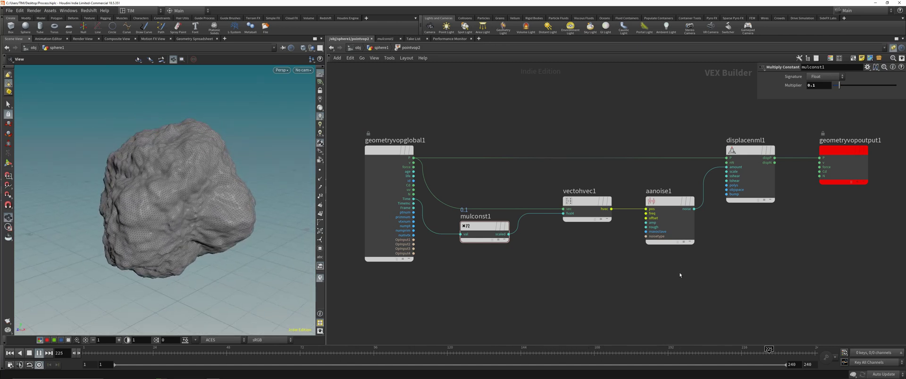
- Set the 4D Frequency of aanoise1 to 0.1 on all four components and its Roughness to 0.25
left_click(670, 231)
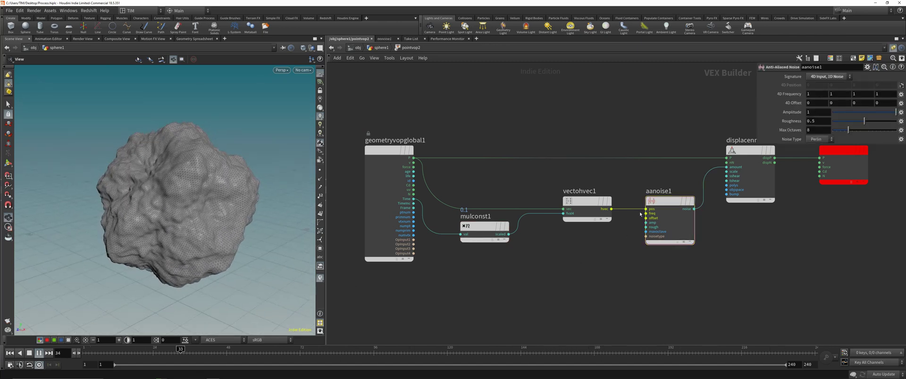
middle_click(784, 94)
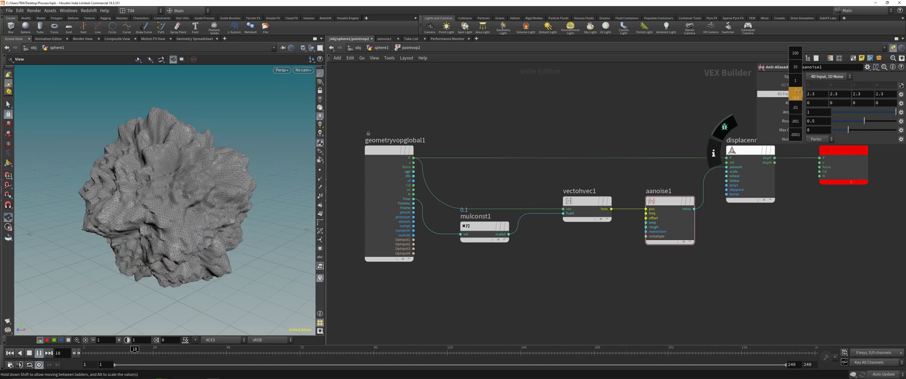
middle_click_drag(765, 93, 765, 93)
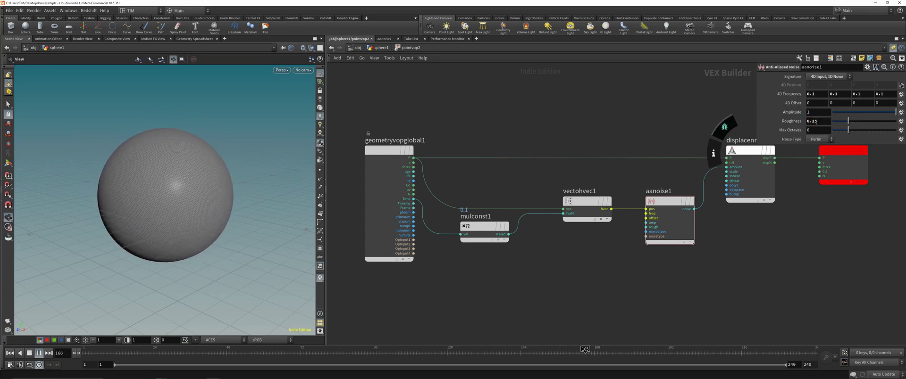
- Set the Scale of the displacenml1 node to 5
middle_click_drag(715, 279, 619, 289)
left_click(653, 189)
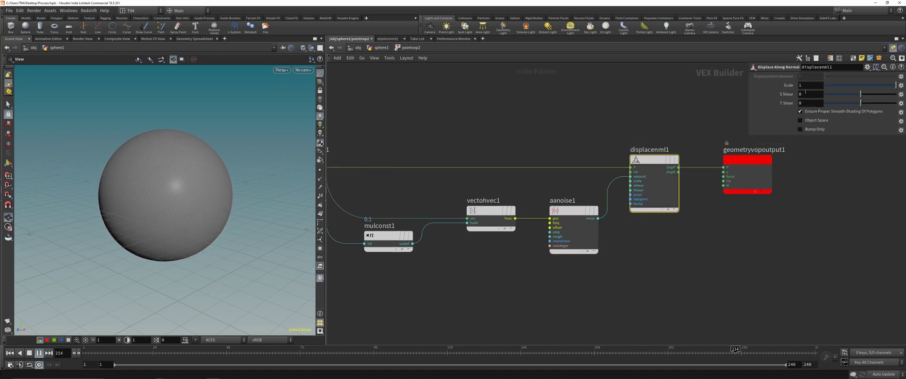
left_click(809, 84)
type("5")
key("Return")
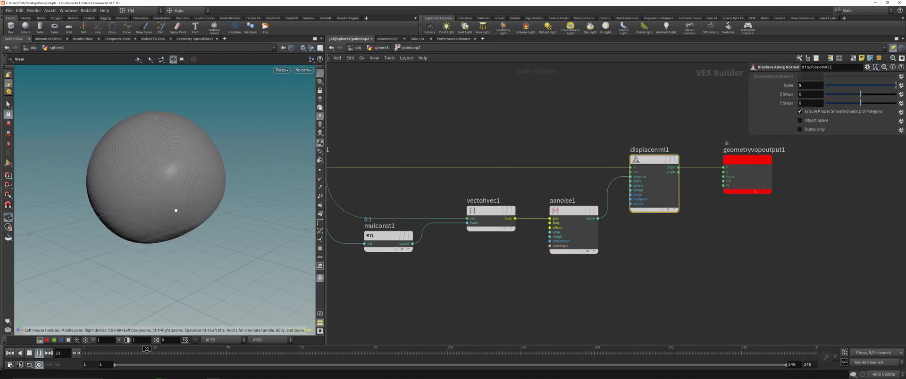
- Set the 4D Frequency of aanoise1 to 0.56 on all four components and its Roughness to 0.5, checking the animated shape
left_click(571, 220)
middle_click_drag(791, 93, 886, 106)
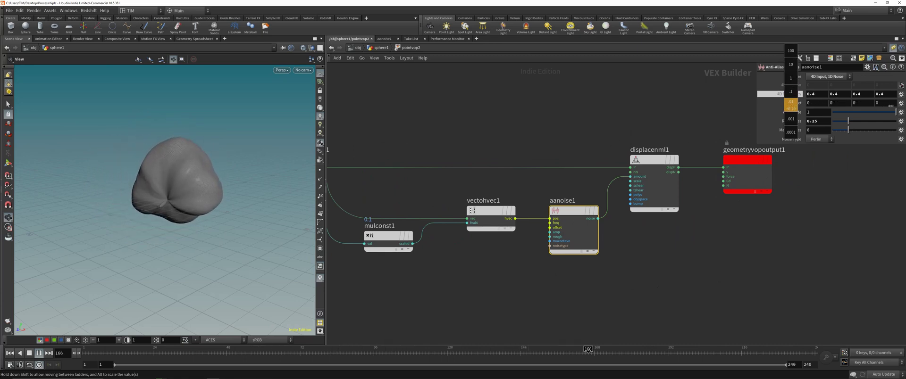
middle_click_drag(33, 107, 52, 110)
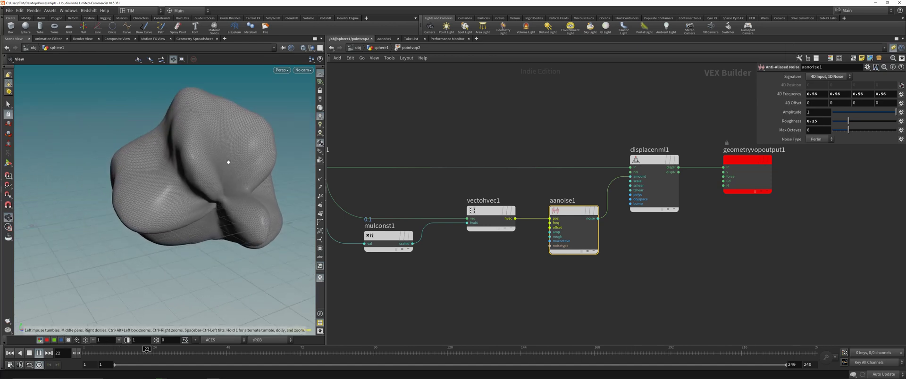
left_click_drag(249, 141, 158, 167)
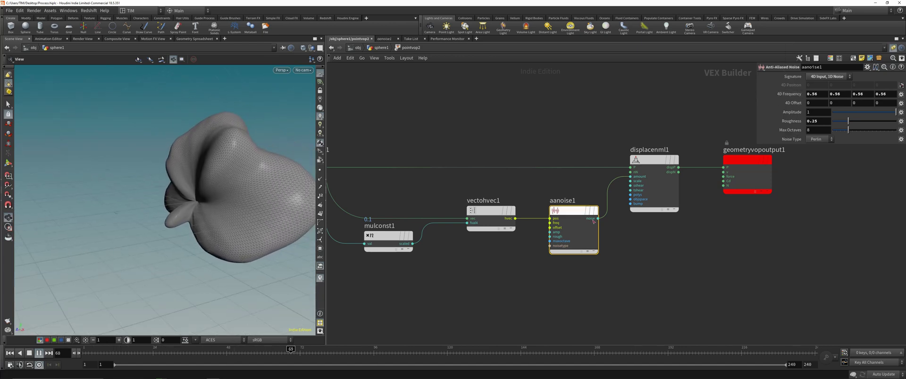
left_click(822, 123)
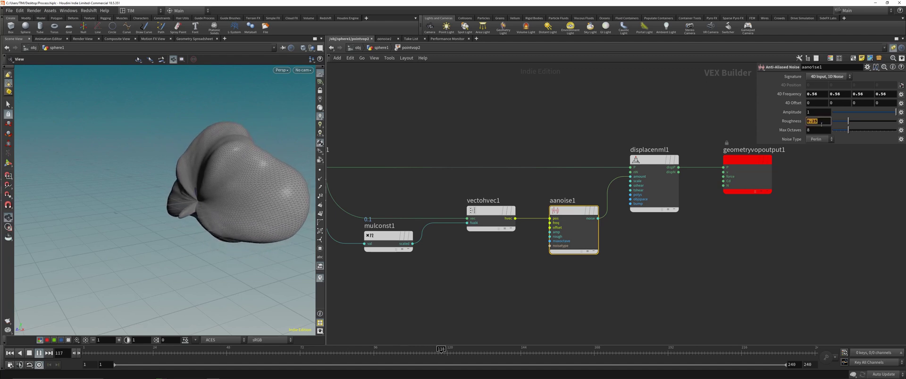
type("0.5")
key("Return")
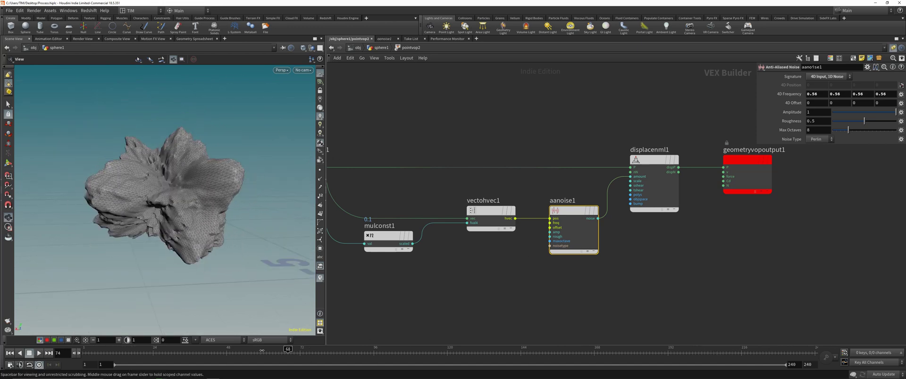
- Delete aanoise1, save the scene and place a Unified Noise - Static node between vectohvec1 and displacenml1
key("Delete")
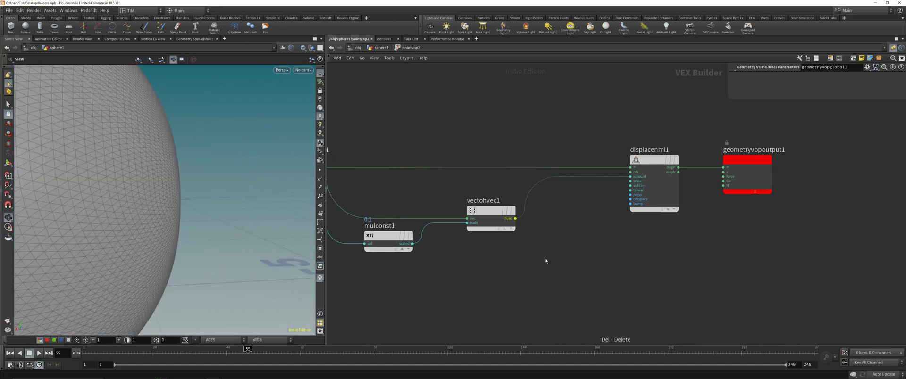
key("ctrl+s")
key("Tab")
type("uni")
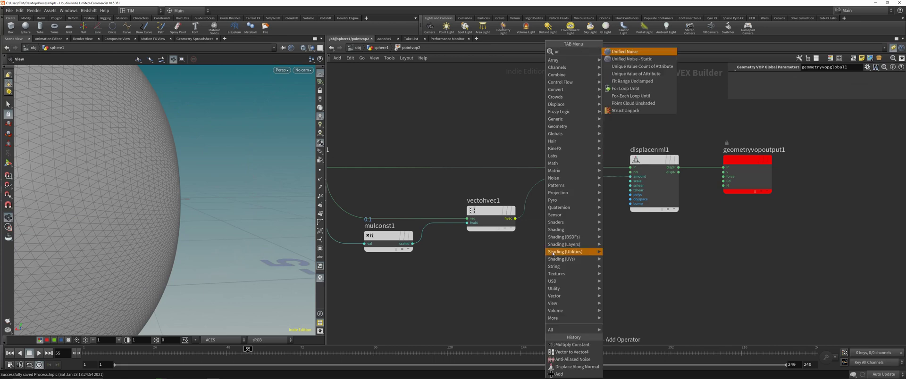
left_click(622, 60)
left_click(586, 213)
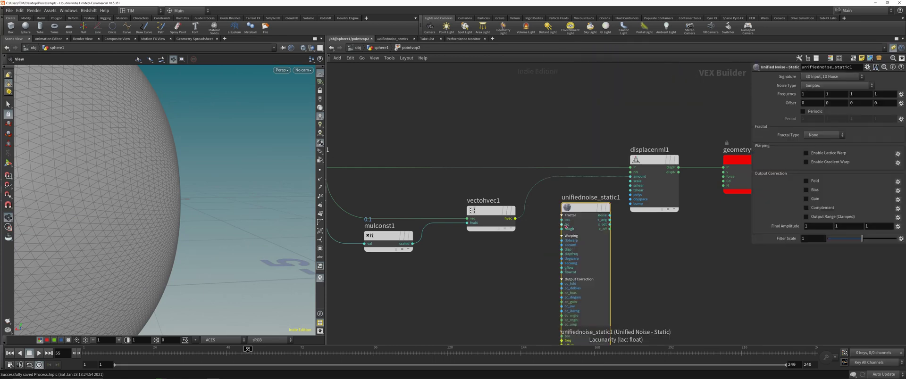
- Wire the global P through unifiednoise_static1 into the output node's Cd and cut the wire from displacenml1 to the output's P
key("h")
left_click(579, 289)
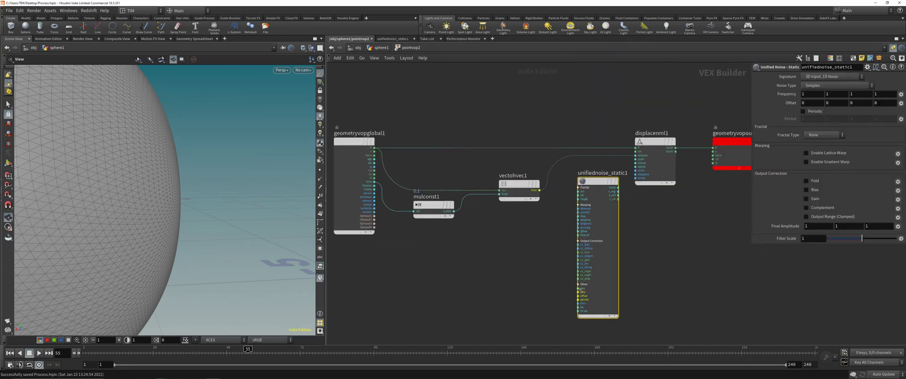
left_click(374, 147)
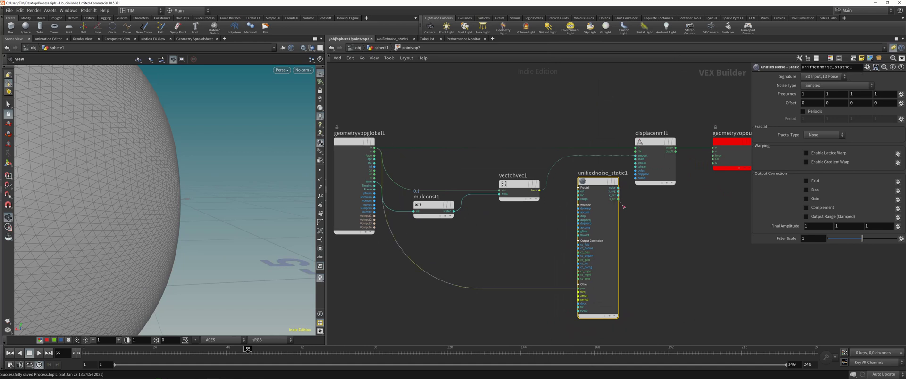
left_click(618, 187)
key("y")
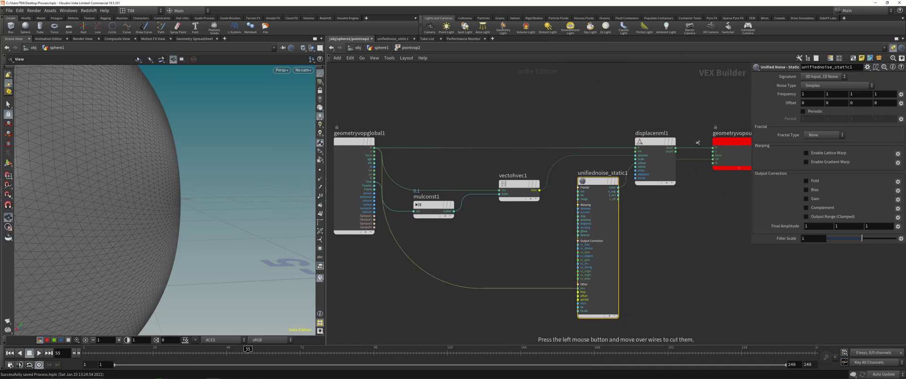
- Frame the sphere in the viewport and set the noise type of unifiednoise_static1 to Worley/Cellular | Manhattan F2-F1
key("space+g")
left_click_drag(203, 176, 149, 205)
scroll(149, 205, "up", 1)
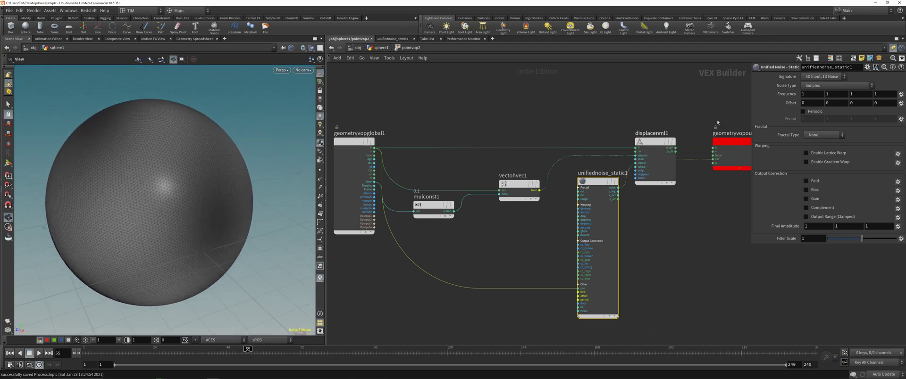
left_click(835, 85)
left_click(835, 161)
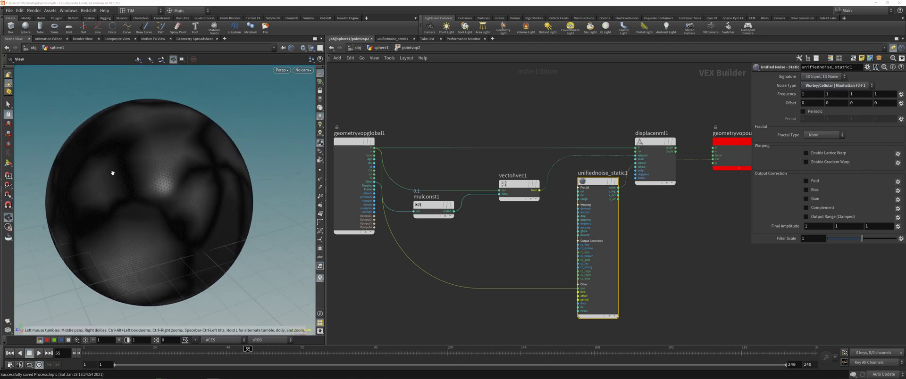
- Connect the noise output of unifiednoise_static1 to the amount input of displacenml1 and cut its wire to Cd
left_click_drag(583, 181, 556, 215)
left_click(592, 221)
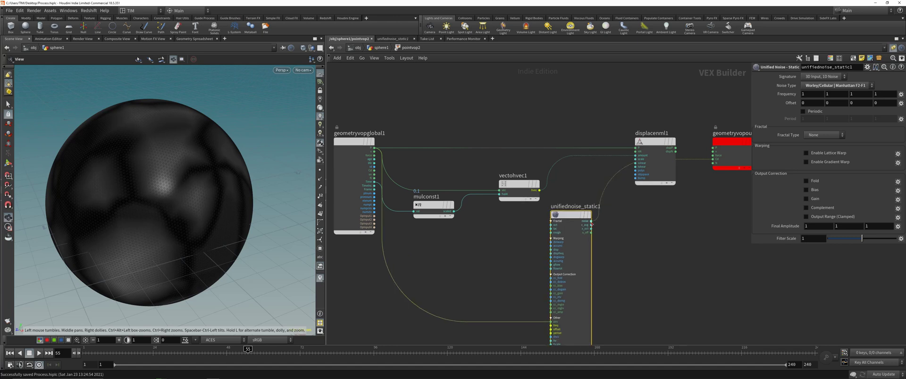
left_click(635, 155)
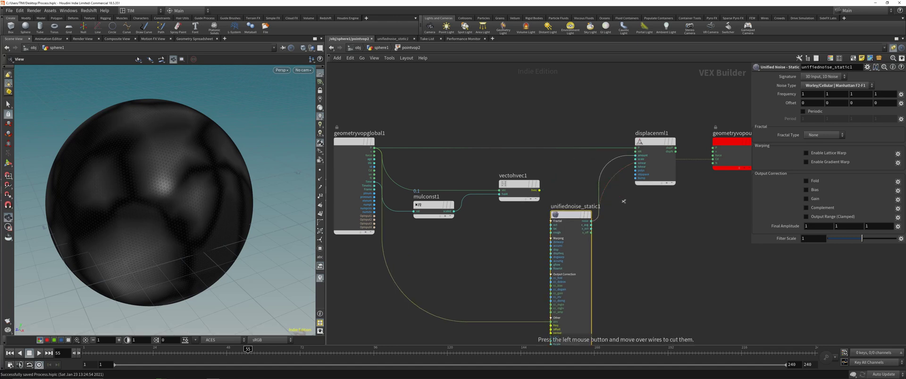
left_click_drag(559, 228, 581, 202)
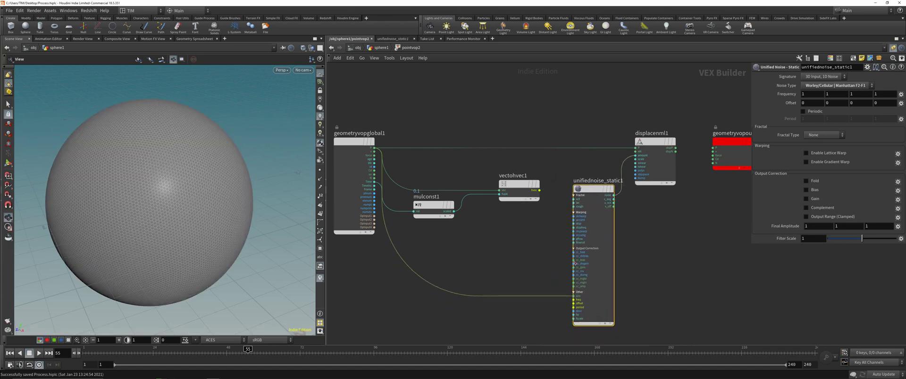
- Connect the hvec output of vectohvec1 to the noise's pos input, and displacenml1's dispP output to the output node's P
left_click(540, 190)
left_click(573, 295)
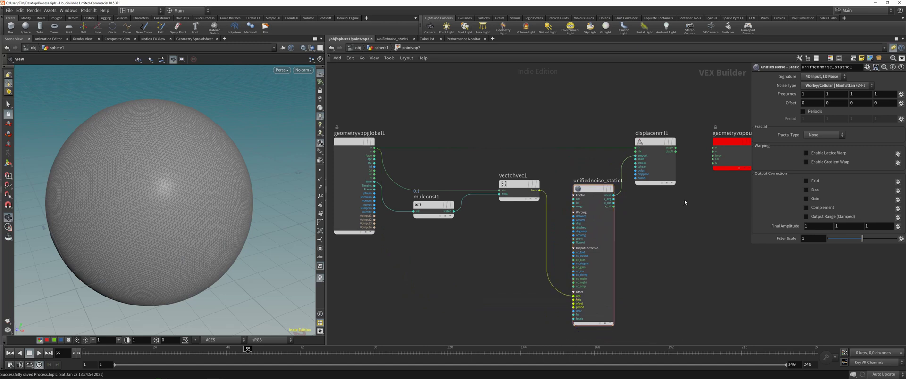
left_click(676, 148)
left_click(714, 148)
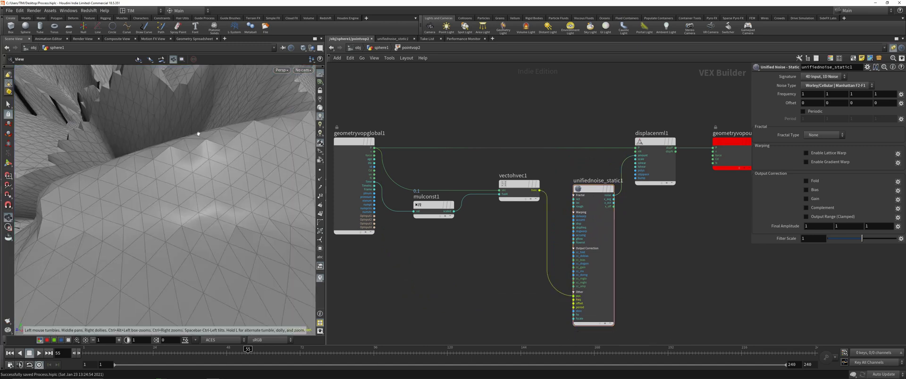
- Frame the displaced sphere in the viewport and set the scale of displacenml1 to 1
key("g")
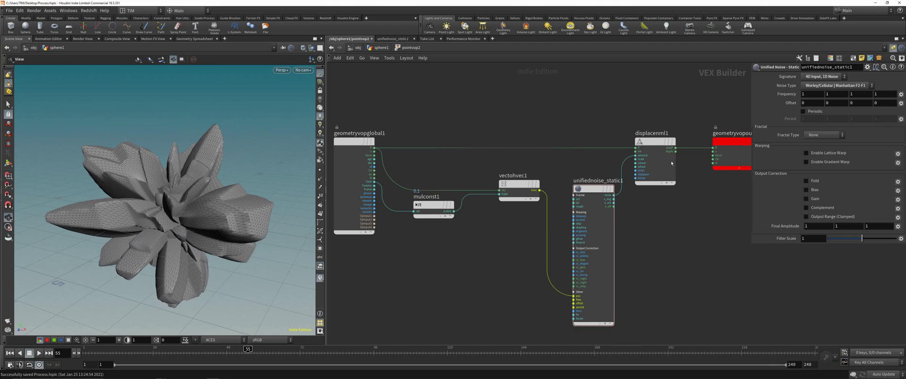
left_click(672, 163)
left_click(814, 87)
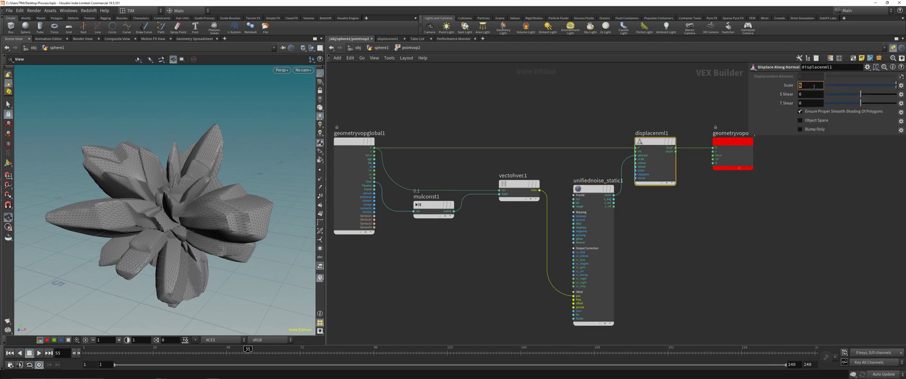
type("1")
key("Return")
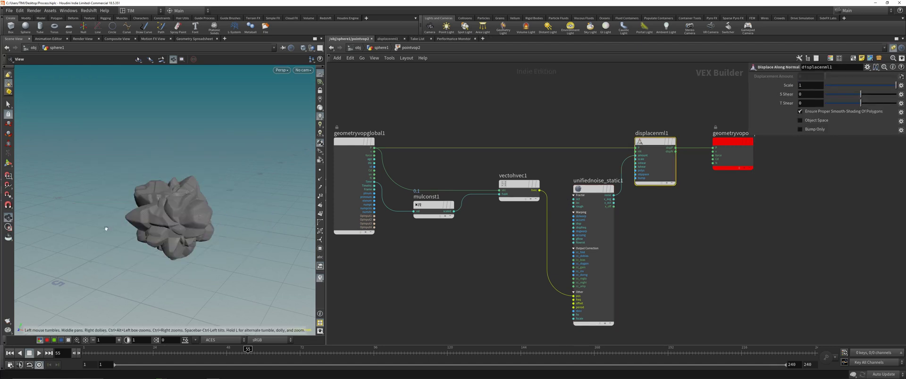
scroll(105, 229, "up", 5)
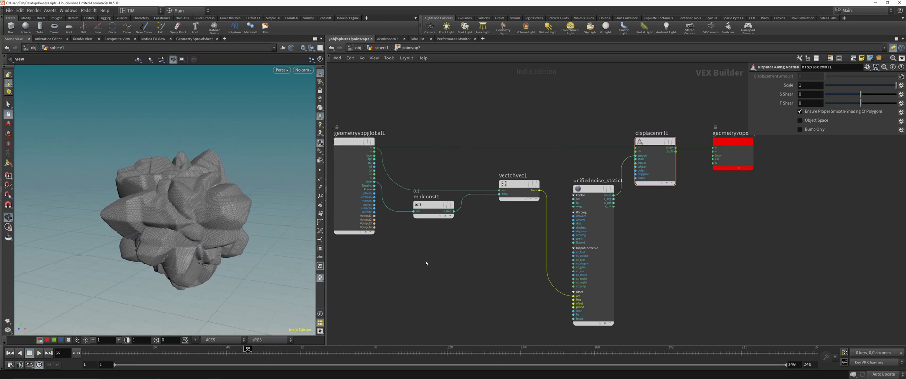
- Play the animation from the start and set the multiplier of mulconst1 to 0.25
left_click(10, 354)
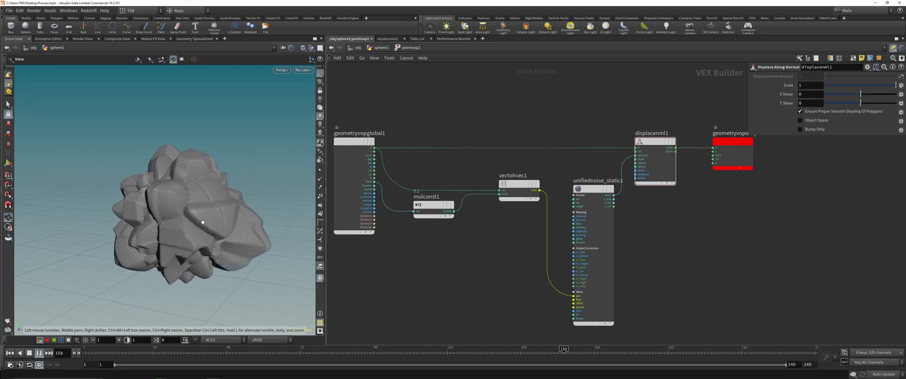
left_click_drag(435, 210, 437, 218)
double_click(820, 86)
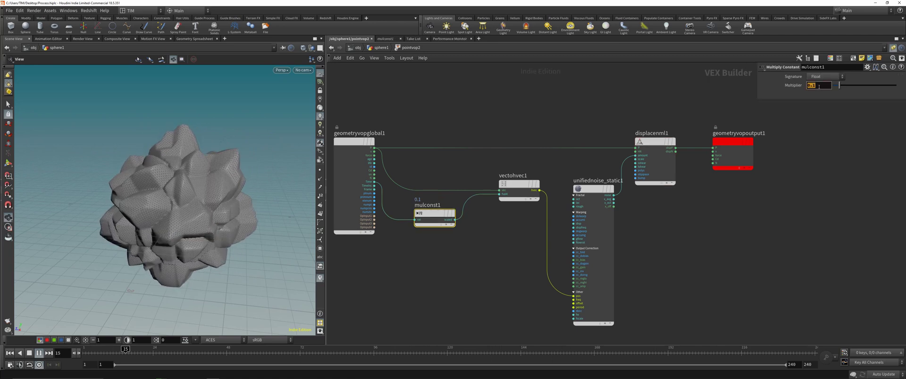
key("Return")
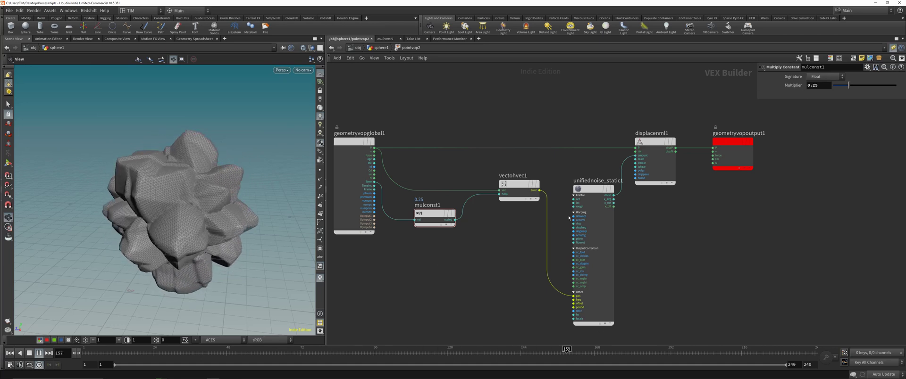
- Make room beside displacenml1 and insert a Fit Range node into the wire between unifiednoise_static1 and displacenml1
left_click(583, 189)
middle_click_drag(674, 219, 571, 222)
left_click_drag(563, 212, 651, 149)
left_click(591, 189)
key("Tab")
type("fit")
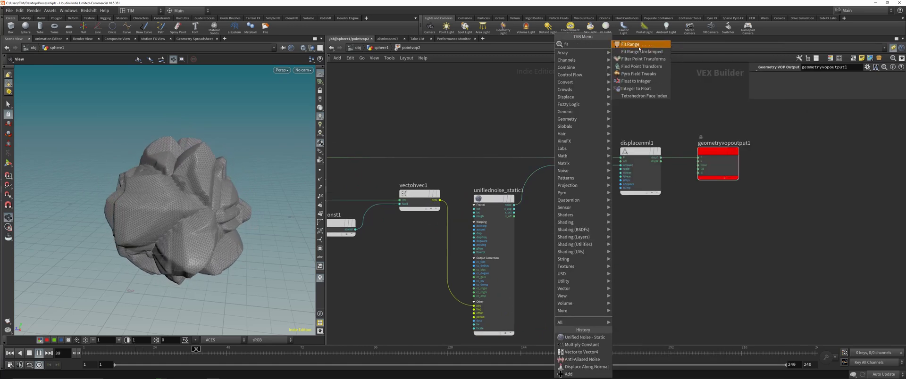
left_click(639, 46)
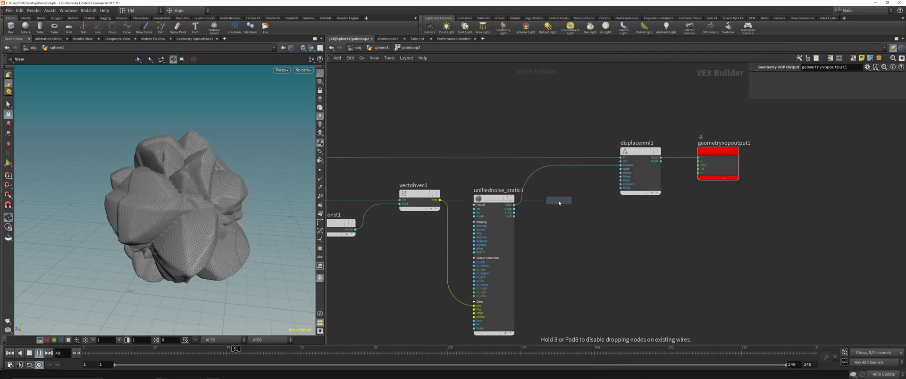
left_click(560, 175)
left_click_drag(561, 175, 585, 203)
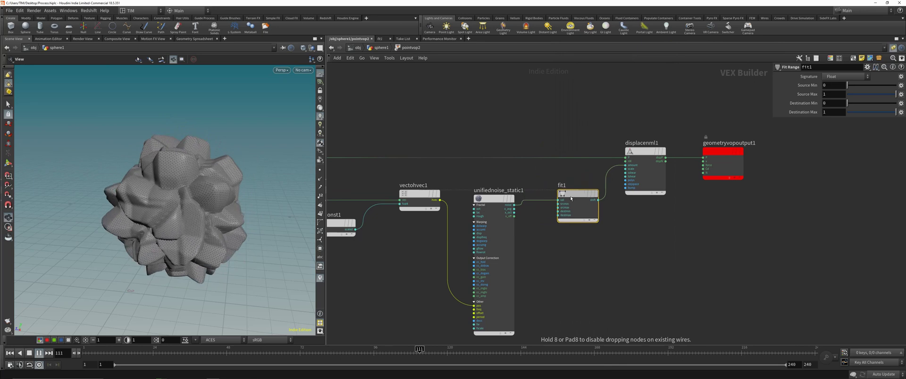
- Set the Destination Min of fit1 to 0.5
left_click(833, 103)
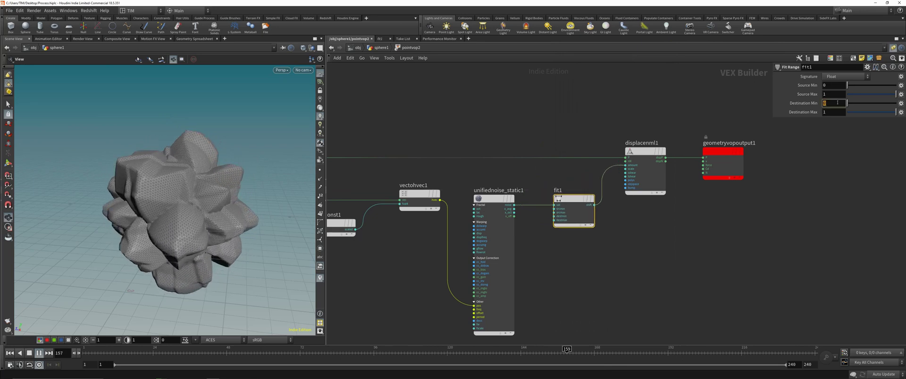
type("0.5")
key("Return")
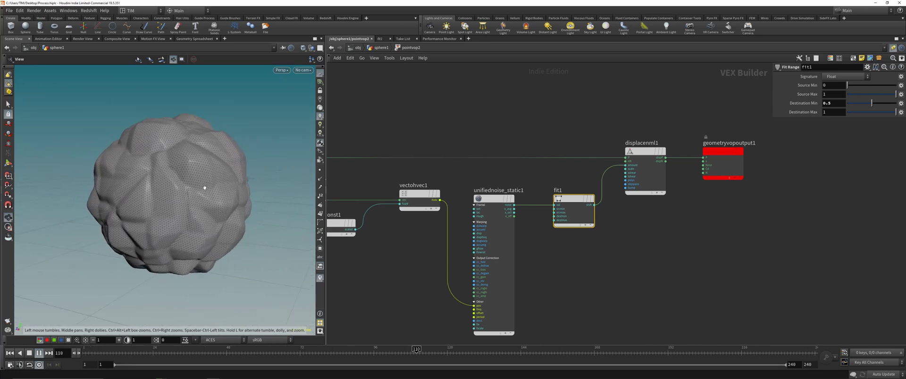
- Try the Worley/Cellular | Chebyshev F1 noise type on unifiednoise_static1, and settle on Simplex
left_click(487, 201)
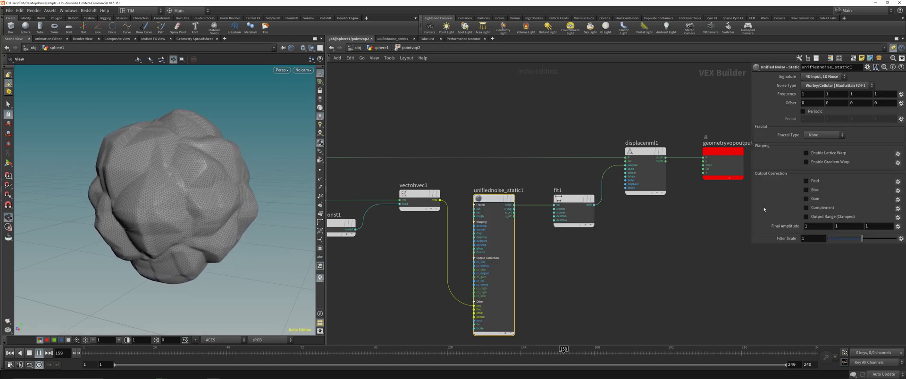
left_click(831, 86)
left_click(834, 164)
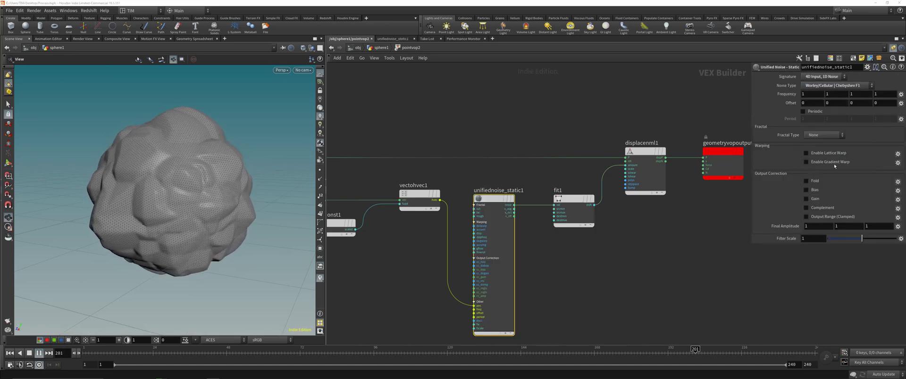
left_click(830, 85)
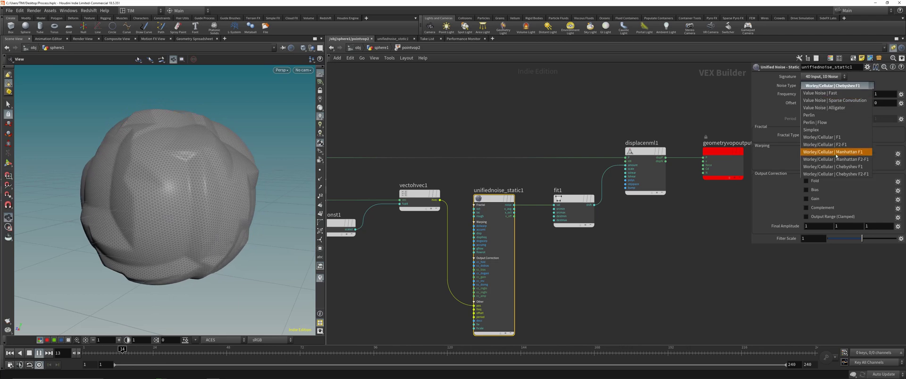
left_click(834, 134)
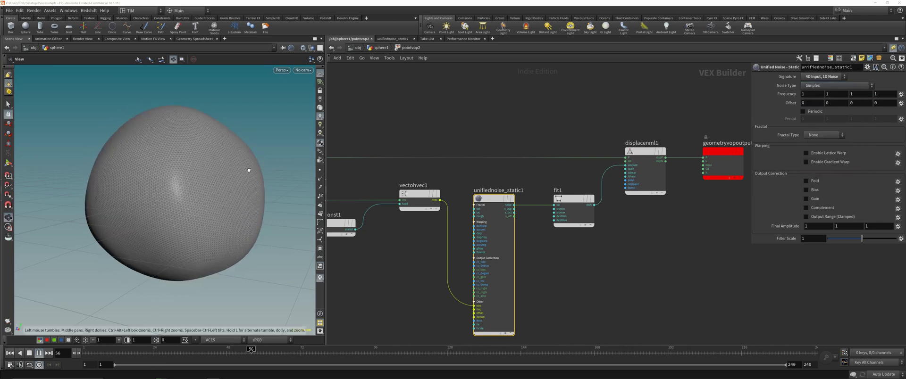
- Adjust the Destination Min of fit1 for a stronger displacement and orbit around the sphere
left_click(574, 203)
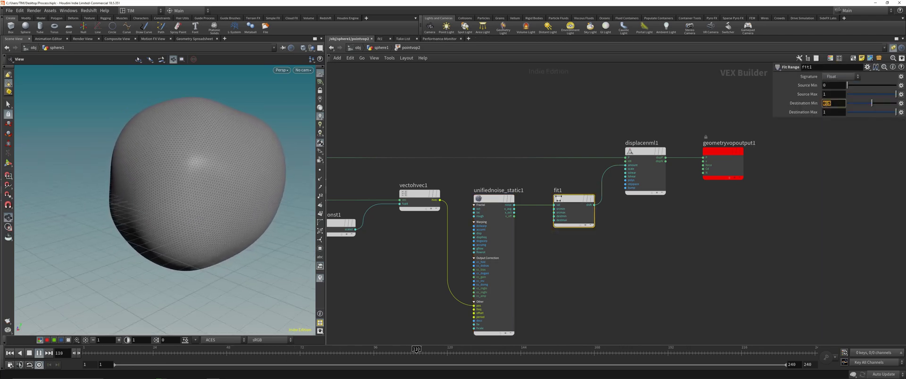
key("Return")
left_click_drag(211, 154, 198, 193)
- Set all four frequency components of unifiednoise_static1 to 1.3 and save the scene
left_click(495, 202)
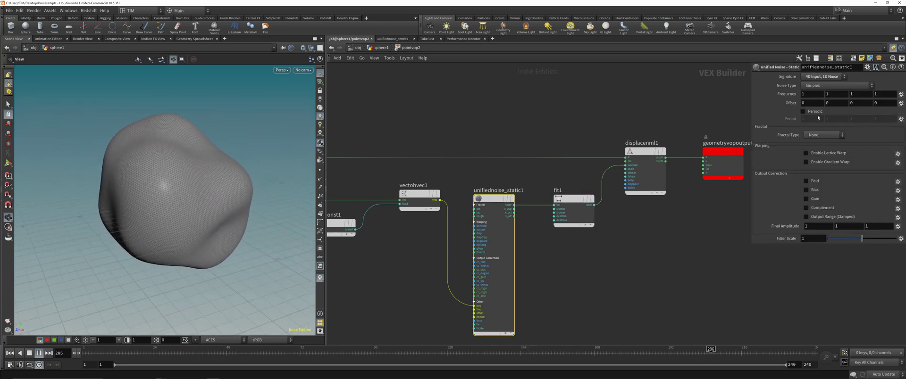
mouse_move(786, 94)
middle_mouse_down()
mouse_move(822, 93)
mouse_move(803, 93)
middle_mouse_up()
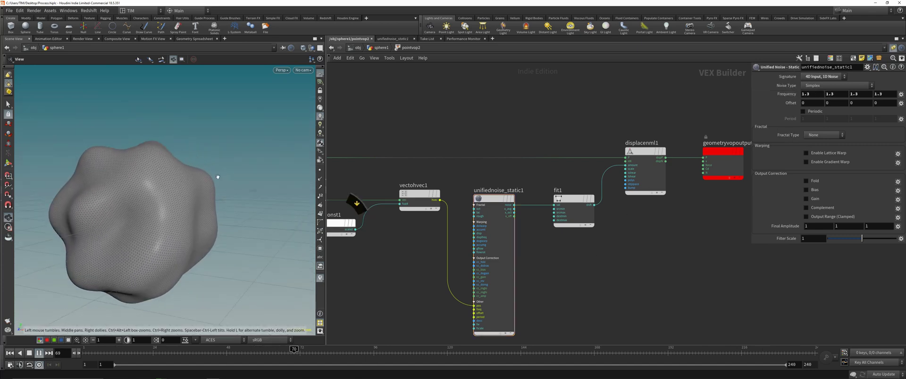
key("ctrl+s")
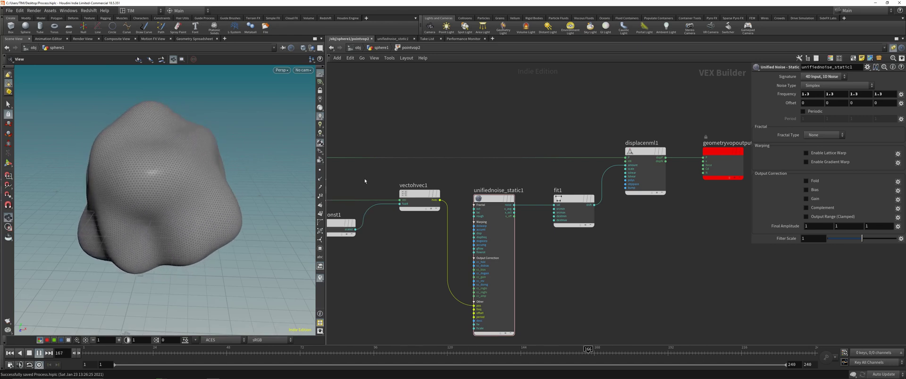
- Return to the sphere1 geometry network, move pointvop2 lower than pointvop1 and inspect its node information
key("u")
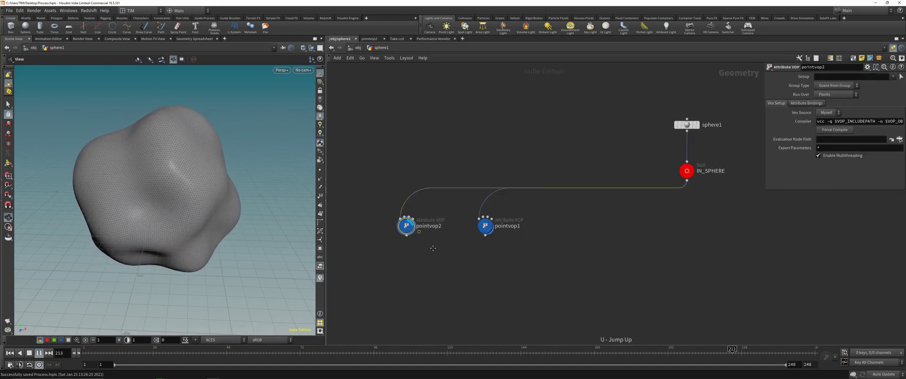
left_click_drag(443, 199, 449, 250)
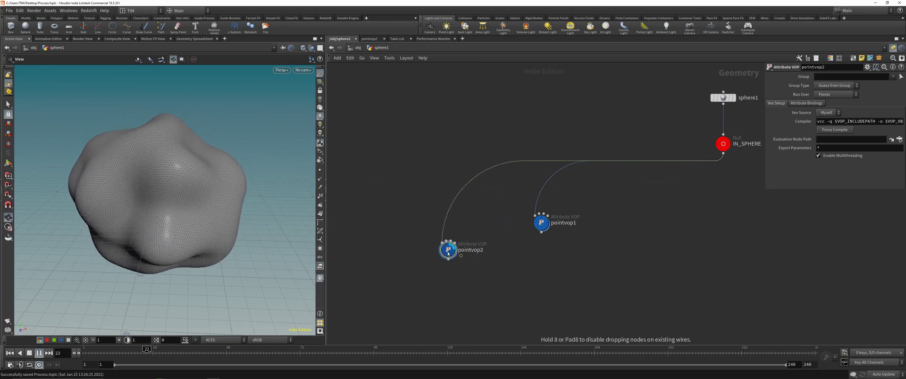
middle_click(447, 249)
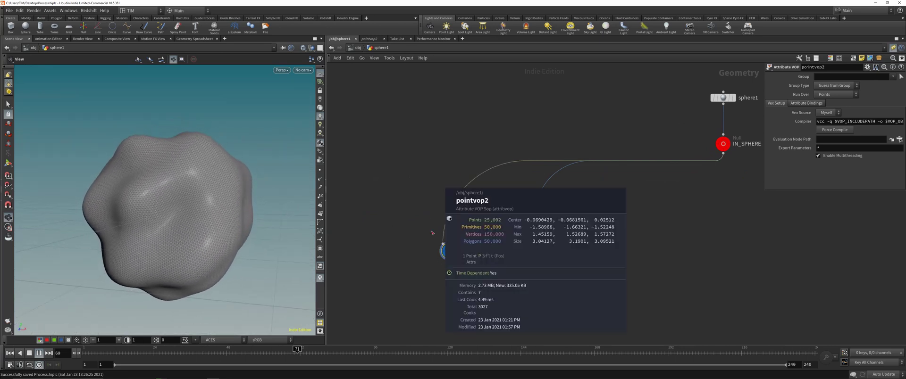
middle_click_drag(405, 233, 396, 174)
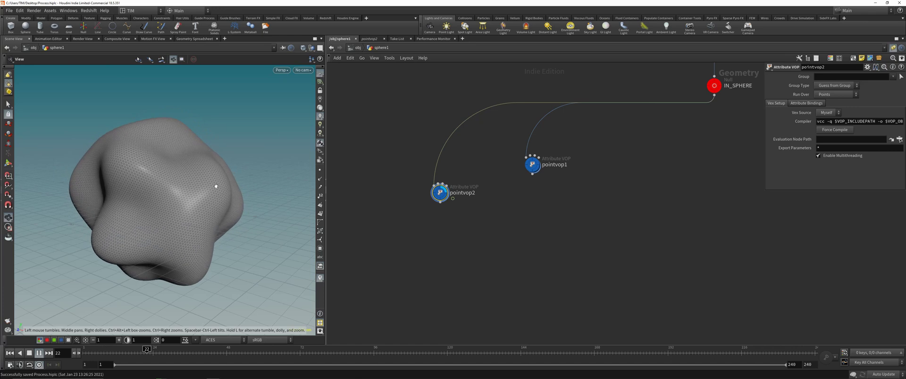
- Place an Add node below pointvop2, connected to its output and displayed
key("Tab")
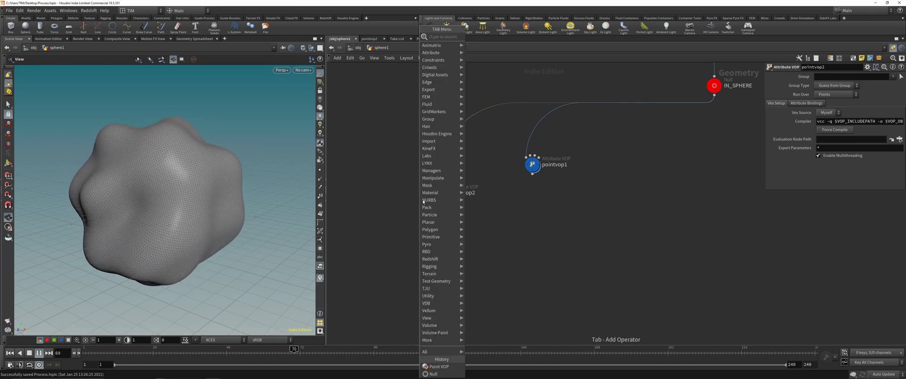
type("null")
key("Return")
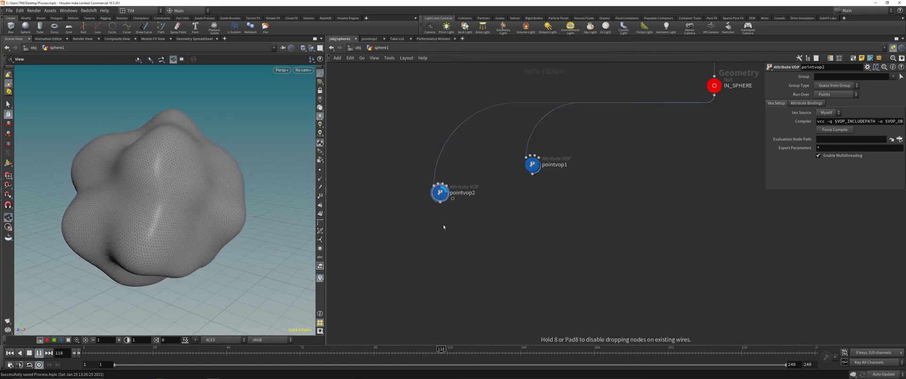
left_click(443, 230)
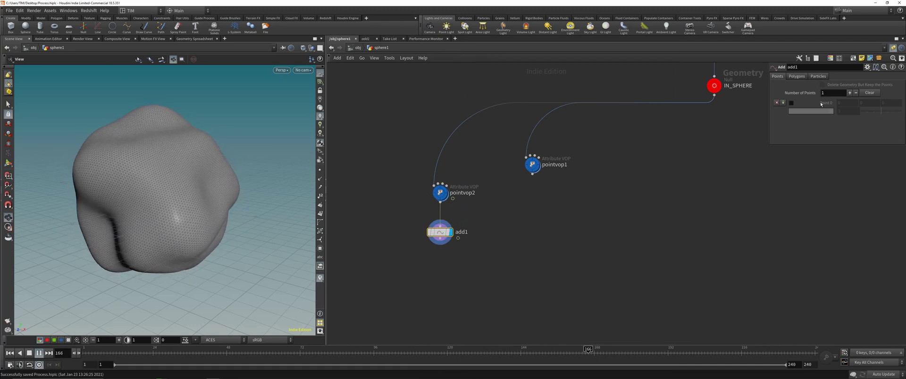
- Enable Remove Unused Points and Delete Geometry But Keep the Points on add1
left_click(797, 76)
left_click(823, 85)
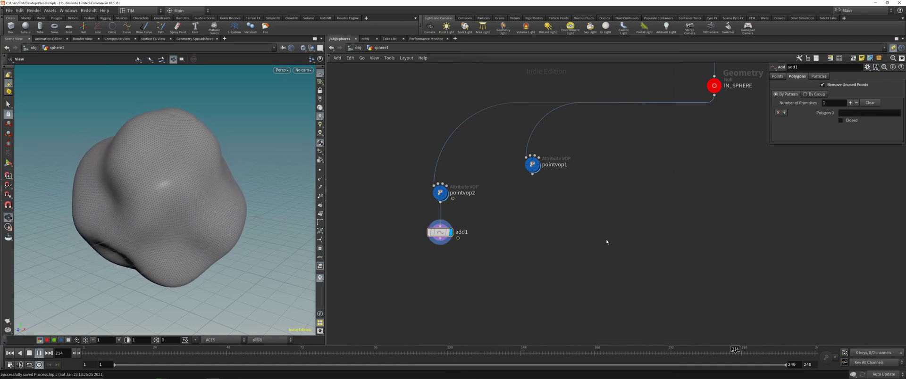
left_click(777, 76)
left_click(823, 85)
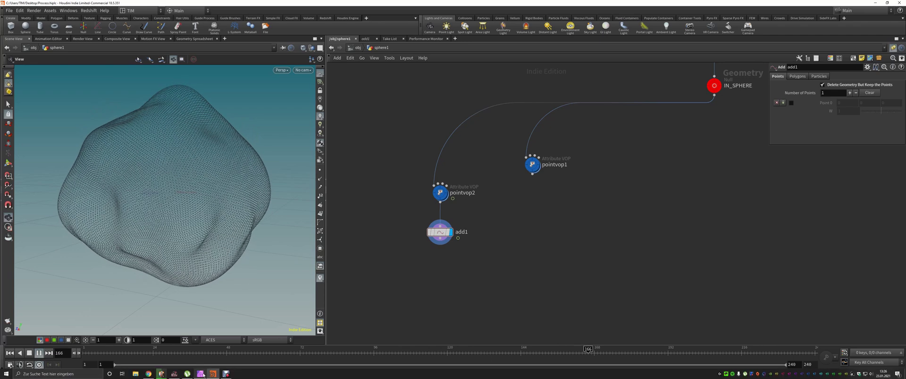
left_click(226, 377)
left_click(405, 283)
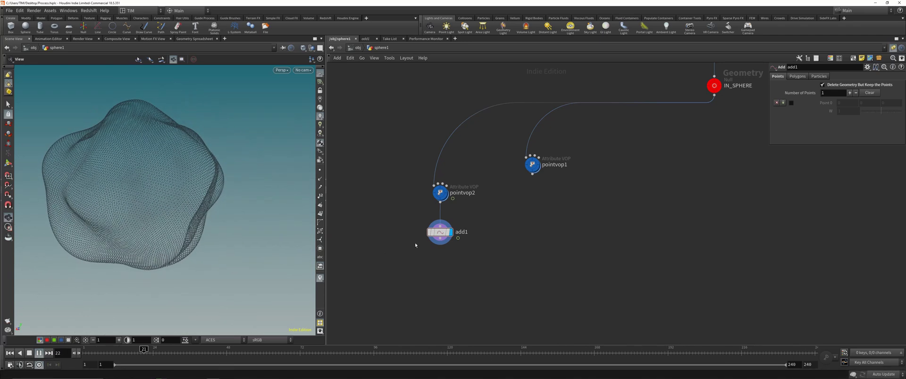
- Add a Connect Adjacent Pieces node below add1, wired to its output and displayed
key("Tab")
type("conn")
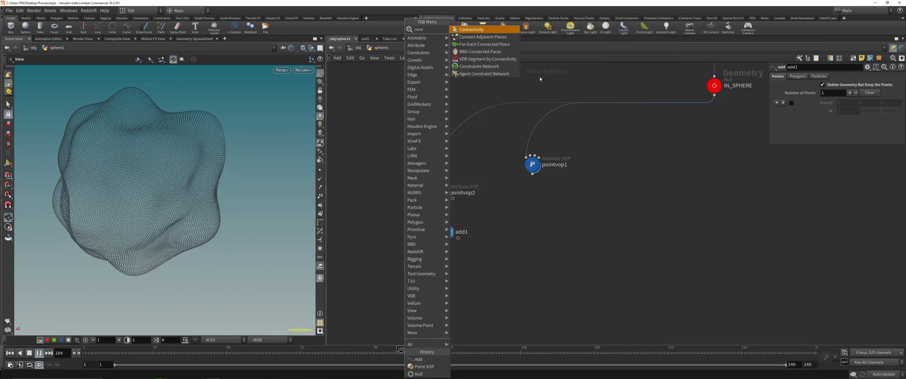
key("Down")
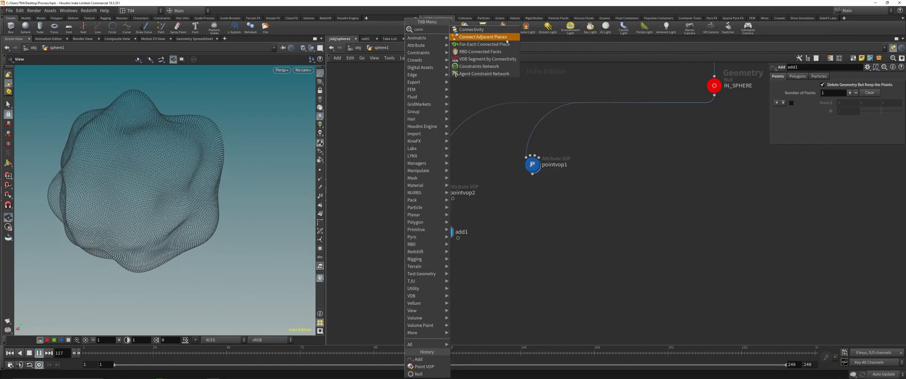
key("Return")
left_click_drag(415, 270, 451, 273)
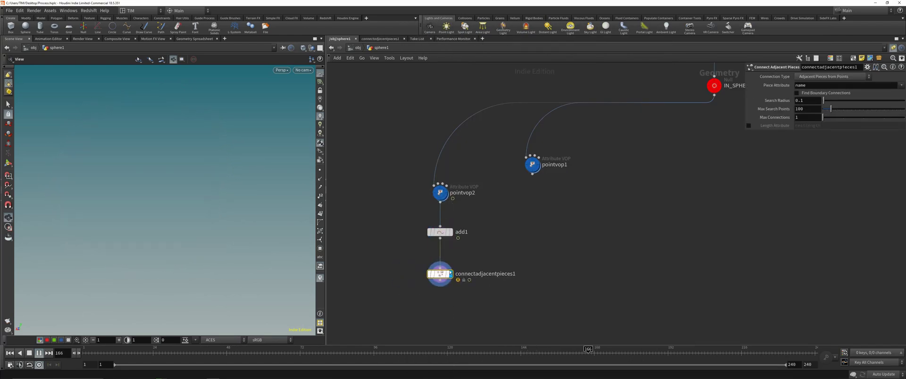
- Set connectadjacentpieces1 to connect Adjacent Points and limit Max Search Points to 3
left_click(833, 77)
left_click(814, 99)
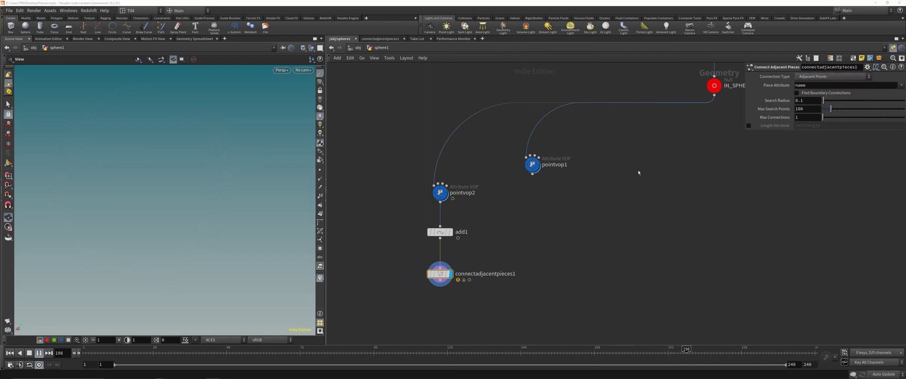
left_click(334, 353)
double_click(803, 101)
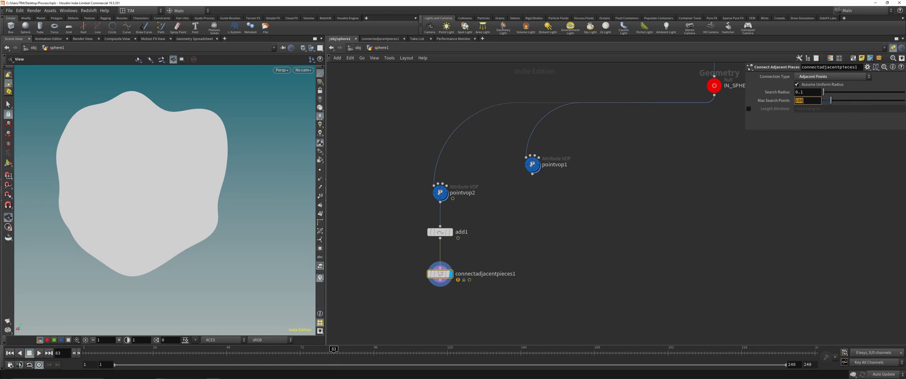
type("1")
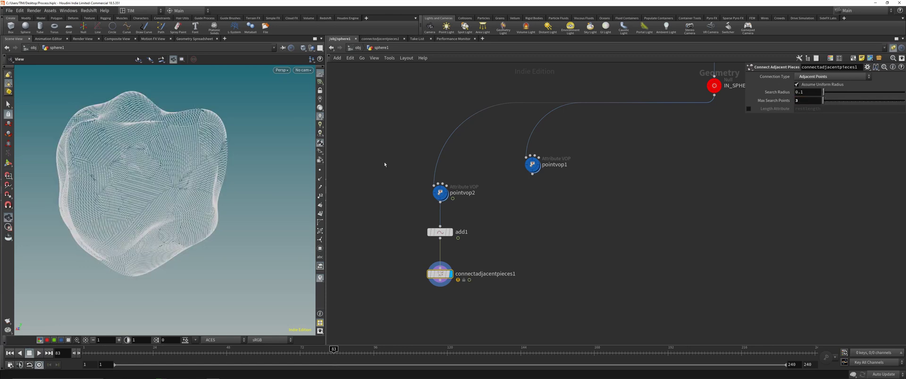
- Play the animation from the start and examine the connecting lines up close from several angles
left_click_drag(255, 189, 194, 207)
left_click(9, 353)
left_click(39, 353)
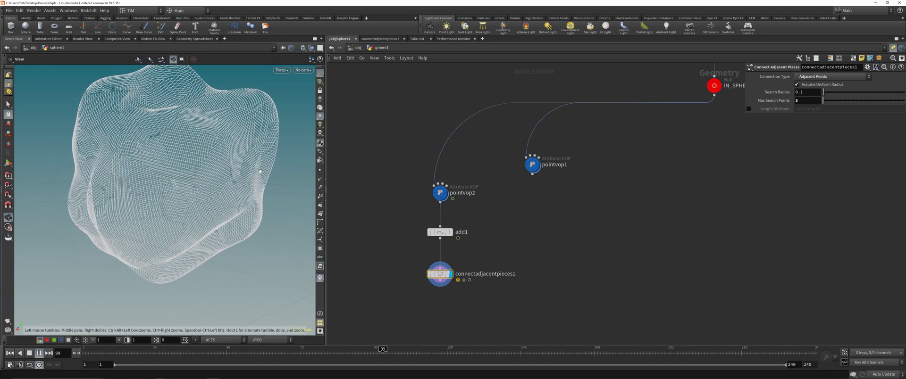
left_click_drag(260, 171, 212, 203)
scroll(203, 244, "up", 5)
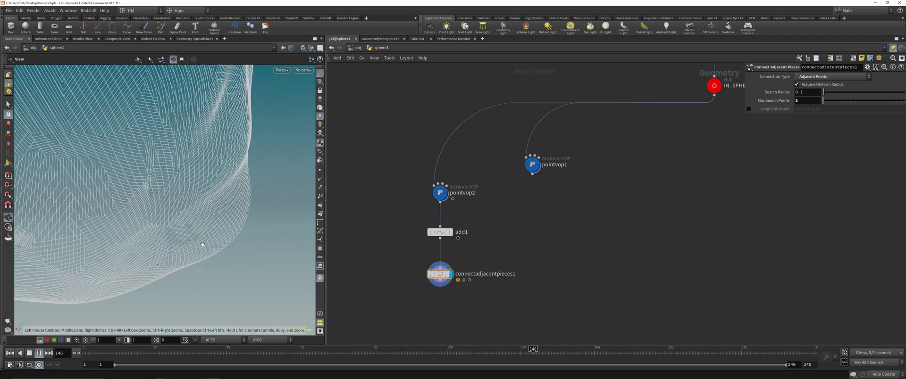
left_click_drag(215, 351, 248, 351)
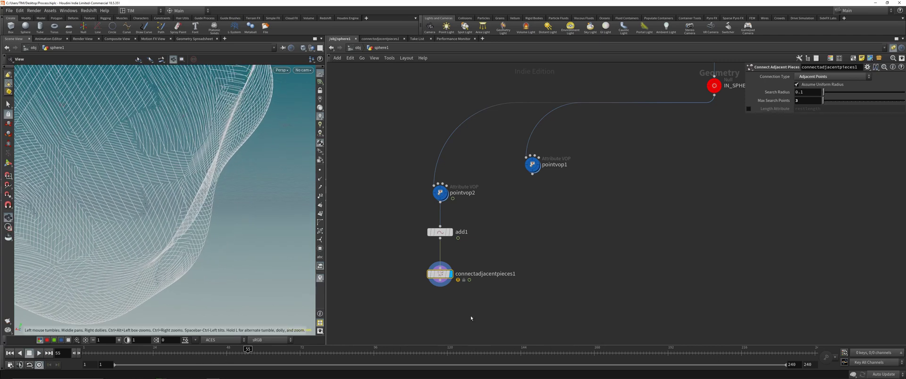
- Add an Add node below connectadjacentpieces1, wired to its output and displayed
key("Tab")
type("add")
key("Return")
left_click(439, 313)
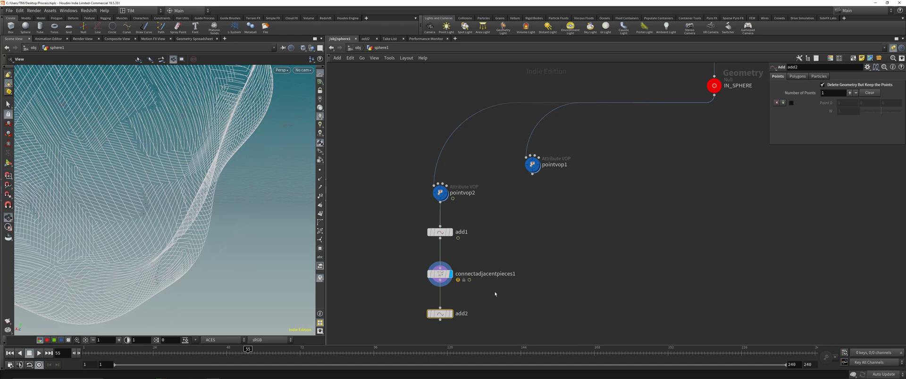
left_click(441, 281)
left_click(439, 309)
key("r")
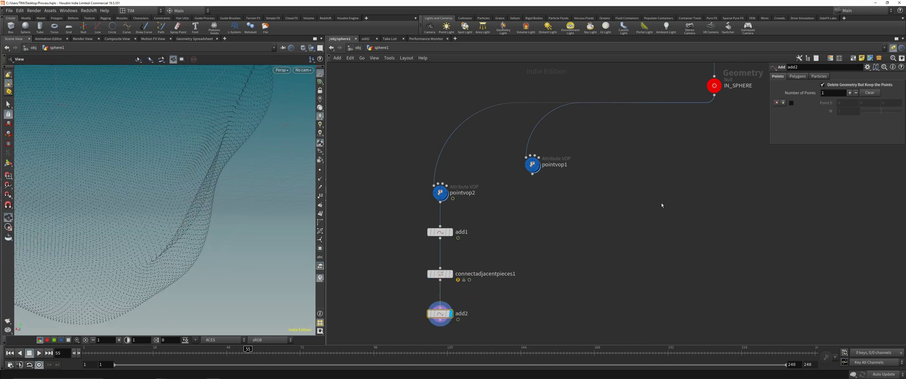
- On add2, disable Delete Geometry But Keep the Points and enable Remove Unused Points
left_click(799, 77)
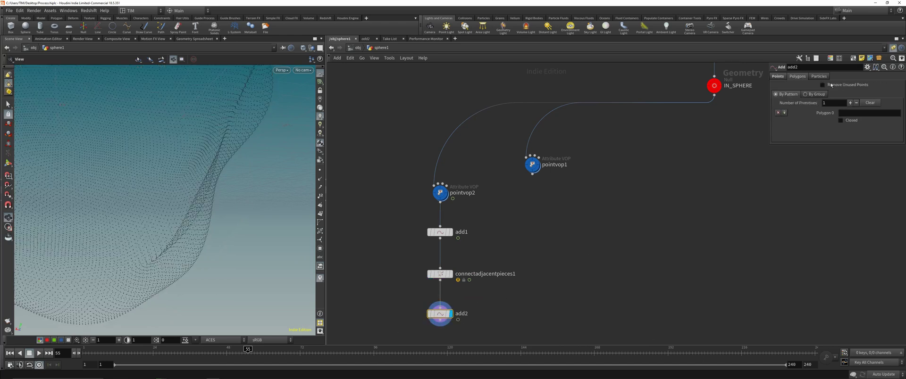
left_click(783, 77)
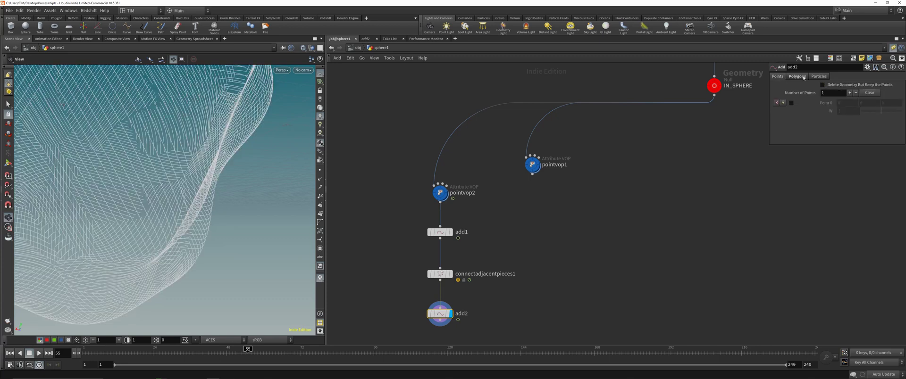
left_click(803, 77)
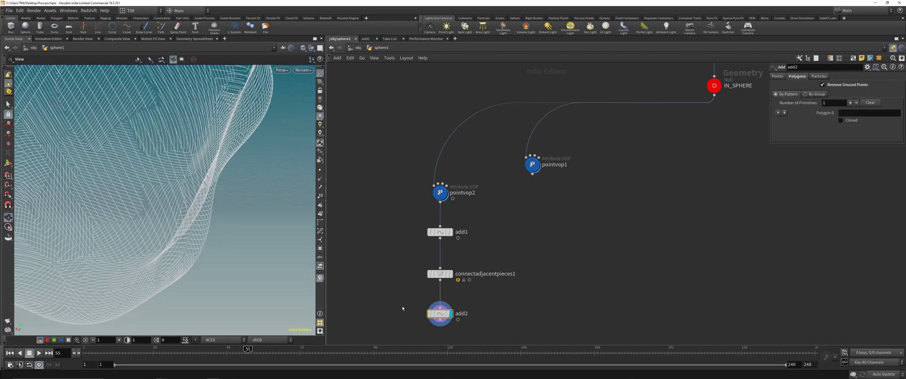
- Replay the line network's animation from frame 1 and examine the whole shape while it deforms
left_click_drag(250, 354, 85, 354)
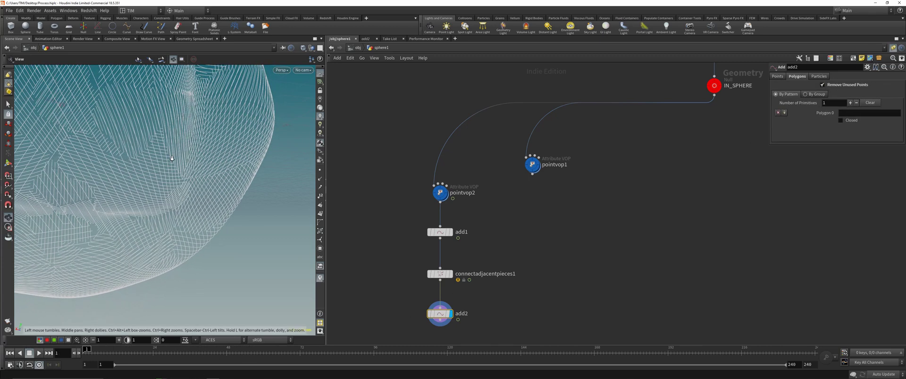
right_click_drag(172, 159, 189, 269)
middle_click_drag(188, 269, 193, 281)
left_click(39, 354)
left_click_drag(177, 218, 181, 251)
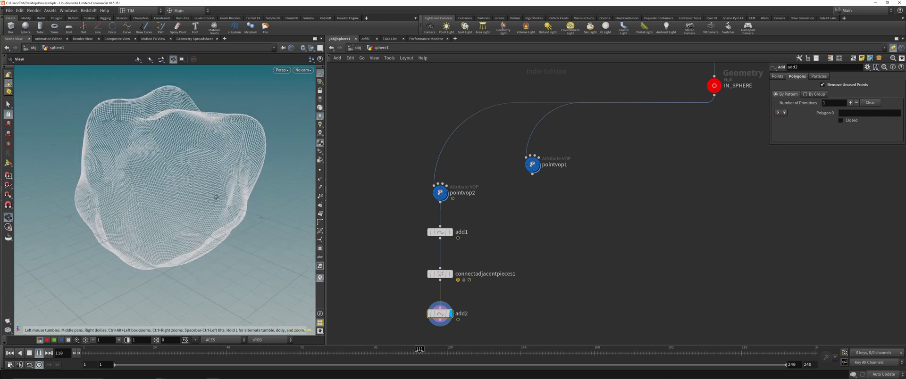
left_click_drag(216, 197, 182, 165)
left_click_drag(234, 352, 104, 353)
- Display pointvop2, frame the displaced sphere in the view and return to frame 1
left_click(440, 193)
key("r")
key("space+g")
left_click_drag(182, 144, 228, 177)
left_click_drag(200, 208, 220, 195)
scroll(192, 205, "down", 5)
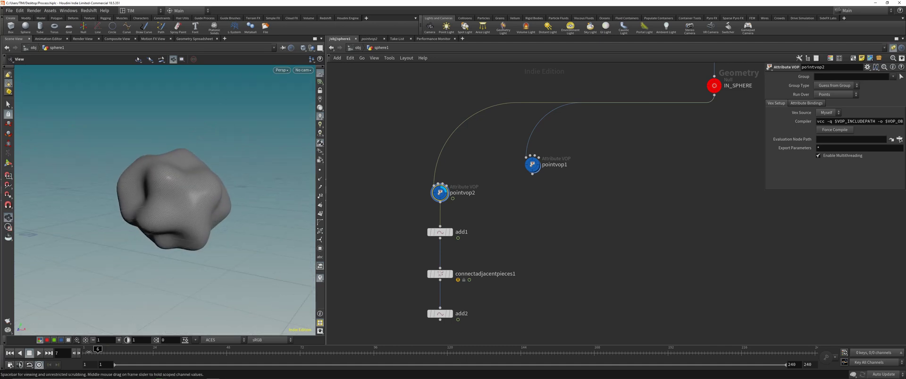
left_click(85, 353)
- Place a Time Shift node beside the add1 chain and delete the channels on its Frame parameter
left_click_drag(439, 202, 520, 236)
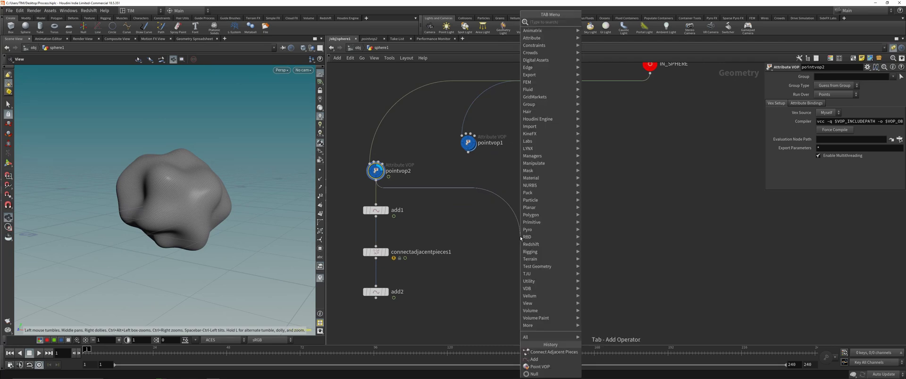
type("fra")
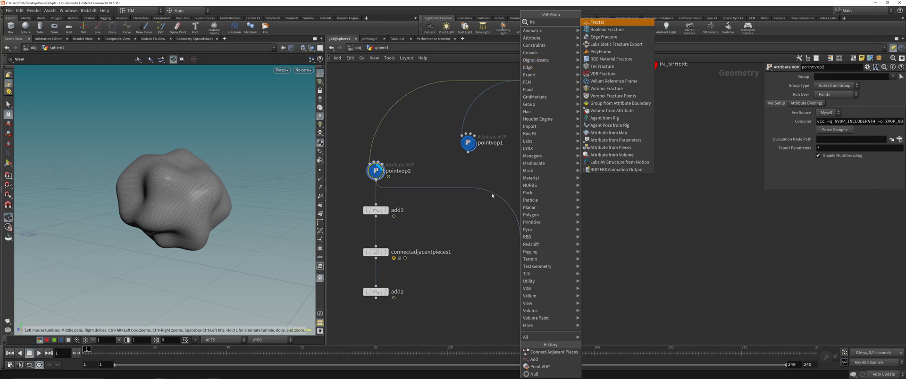
key("BackSpace")
key("BackSpace")
key("BackSpace")
type("time")
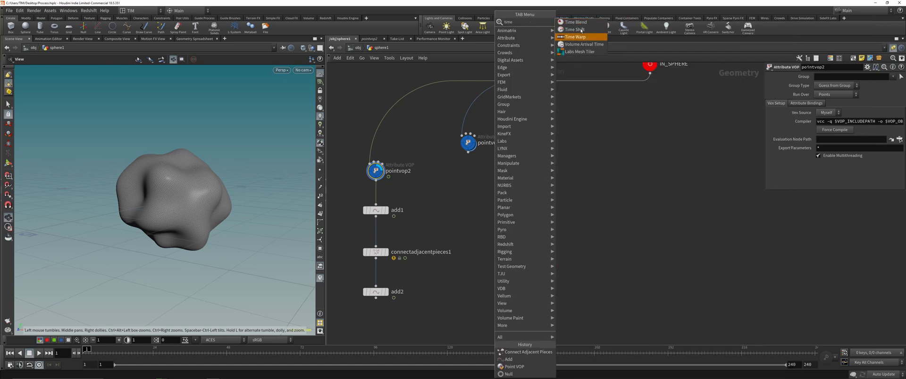
left_click(577, 29)
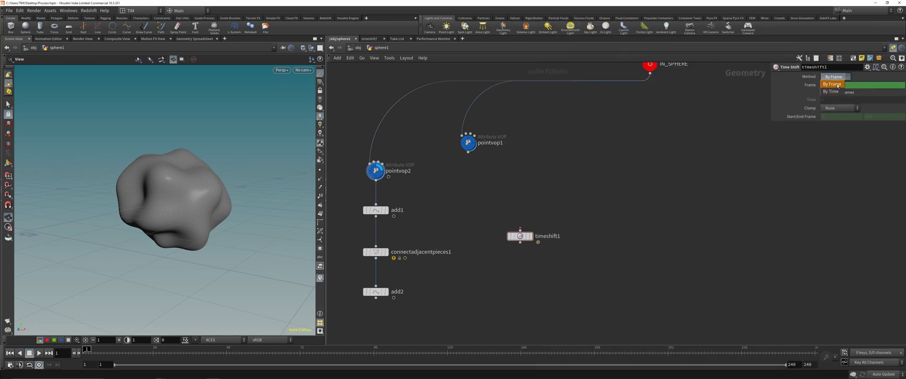
right_click(802, 85)
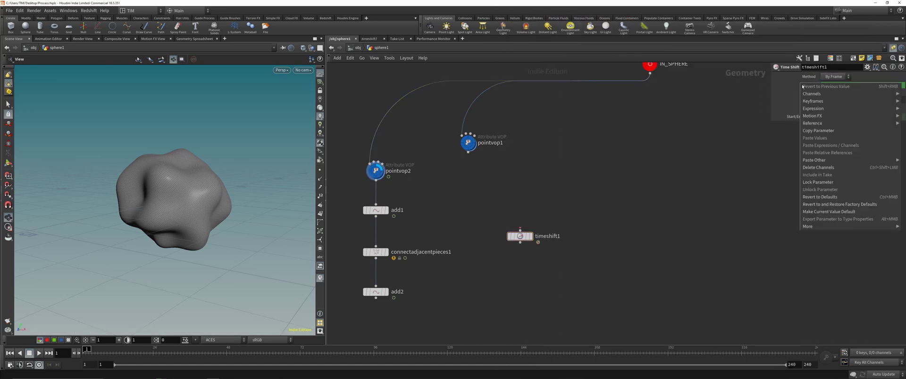
left_click(823, 169)
- Wire pointvop2's output into timeshift1, display it and scrub the timeline to check it, returning to the first frame
left_click(520, 230)
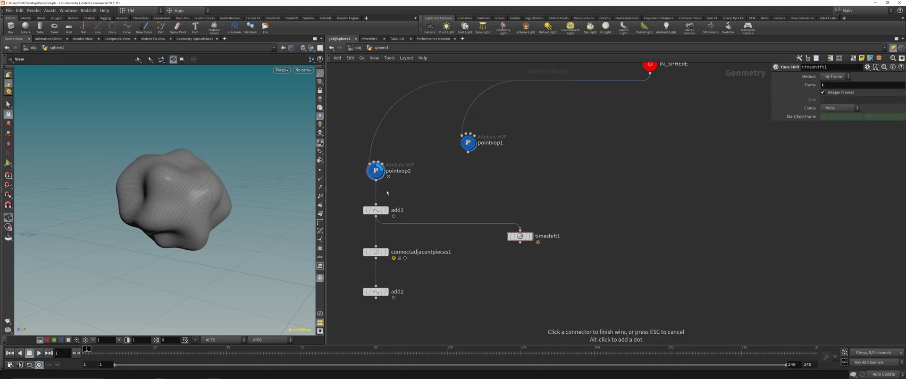
left_click(376, 181)
left_click_drag(497, 266, 558, 219)
key("r")
left_click_drag(400, 354, 546, 355)
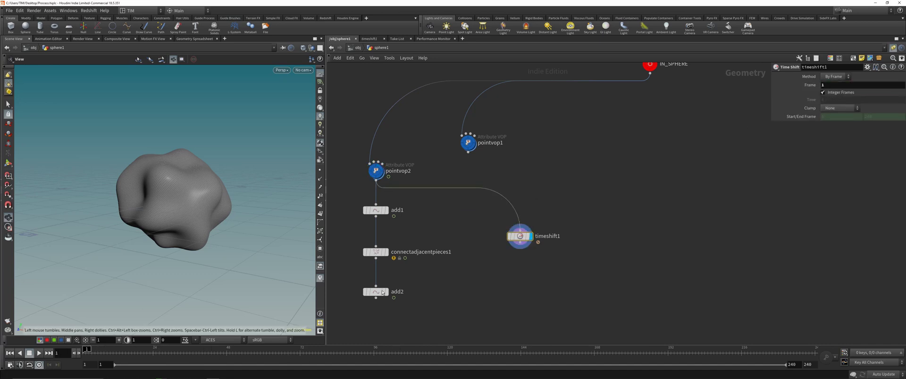
key("ctrl+Up")
- Save the scene and move timeshift1 up level with add1
key("ctrl+s")
middle_click_drag(465, 226, 441, 177)
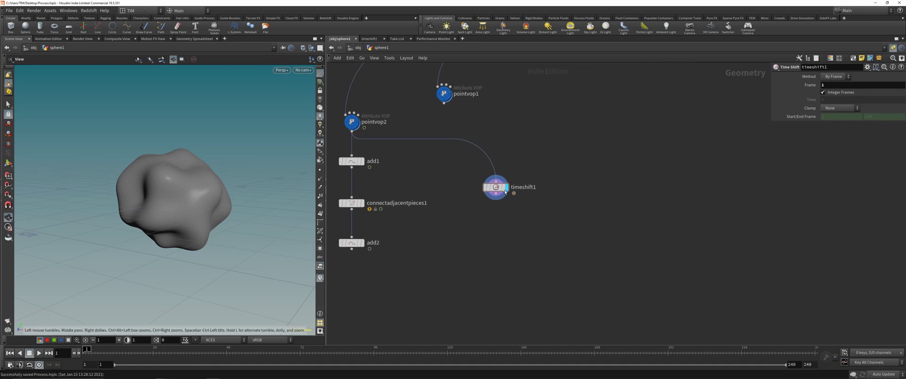
left_click_drag(499, 194, 495, 168)
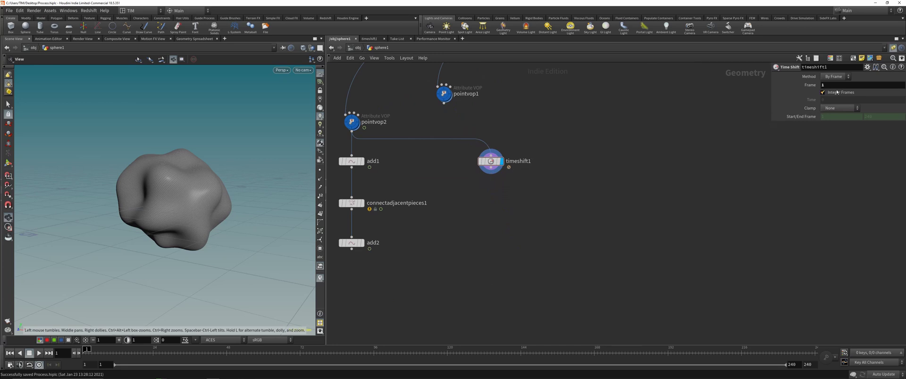
- Try frame 25 in timeshift1's Frame parameter and set it back to 1
type("25")
key("Return")
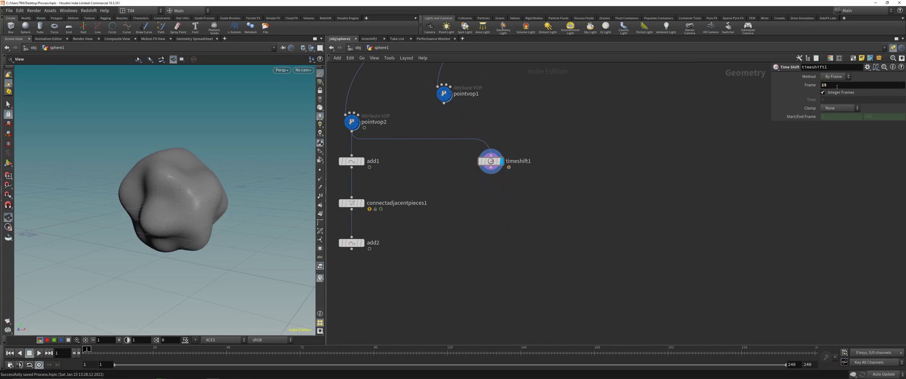
type("1")
key("Return")
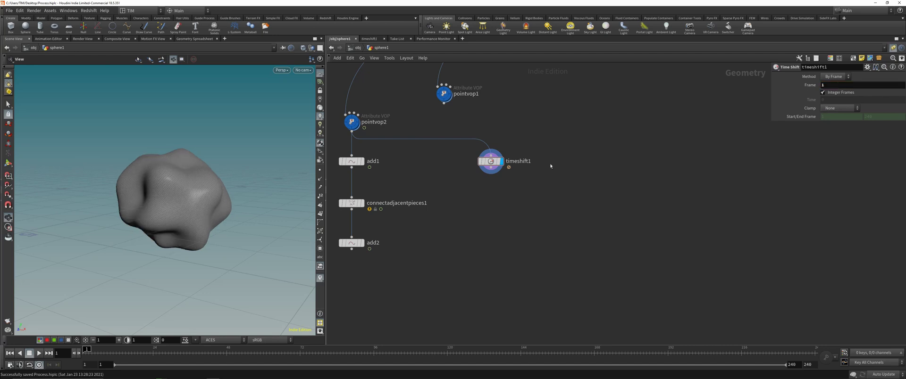
- Add a Vellum Configure Strut Softbody setup below timeshift1 and connect vellumcloth1 to timeshift1's output
key("Tab")
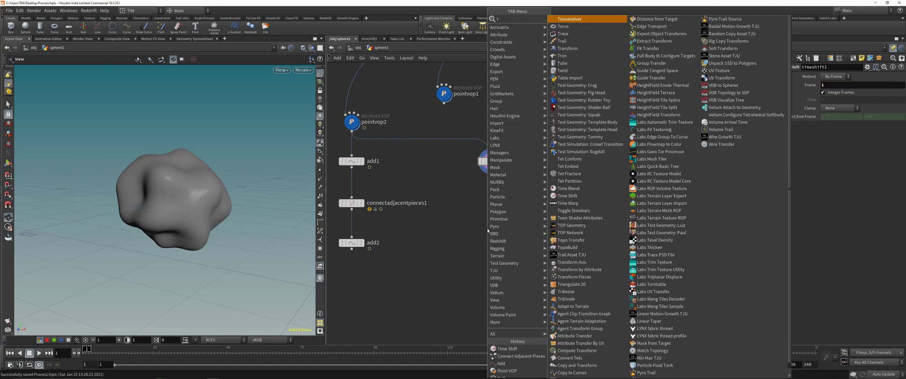
key("Escape")
key("Tab")
type("vel")
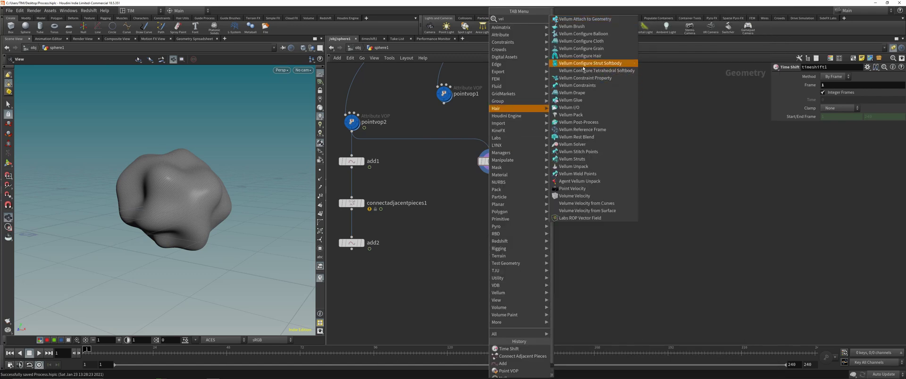
left_click(587, 65)
left_click(487, 206)
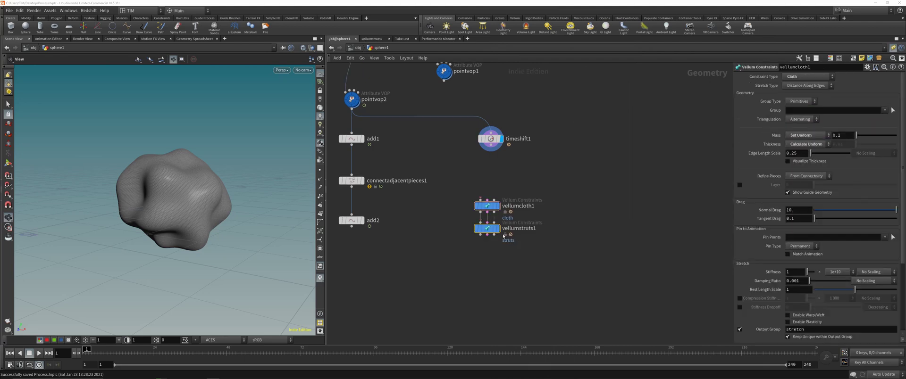
left_click(491, 204)
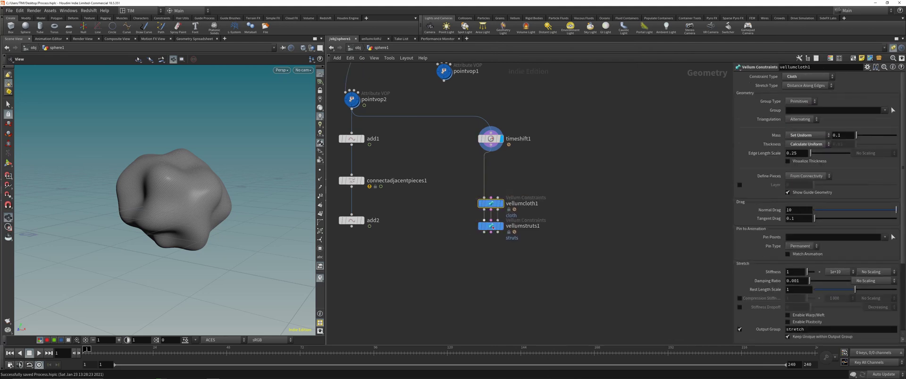
- Move vellumstruts1 further below vellumcloth1, display it and inspect the mesh density of its shape
key("r")
left_click_drag(493, 227, 492, 245)
left_click_drag(447, 269, 562, 230)
key("r")
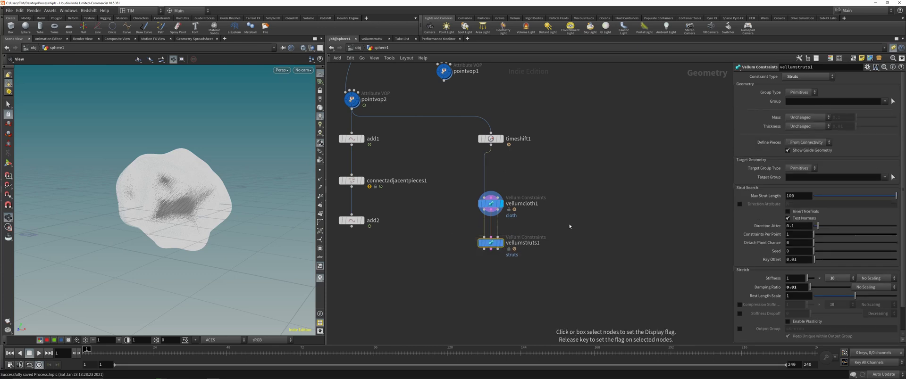
scroll(159, 204, "up", 8)
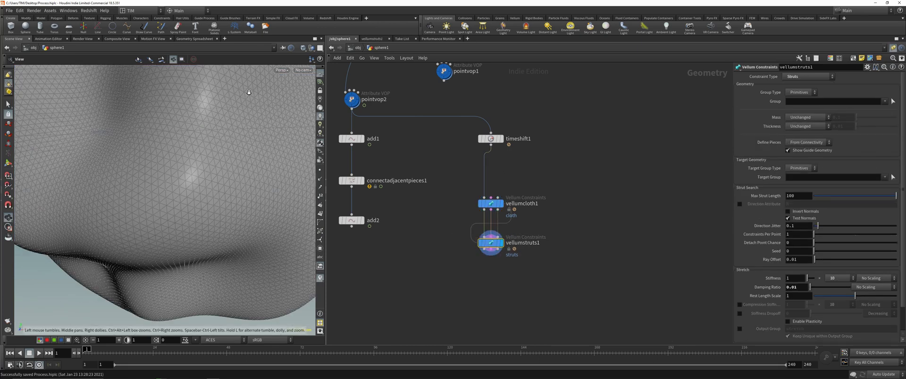
scroll(184, 210, "down", 6)
scroll(177, 213, "up", 3)
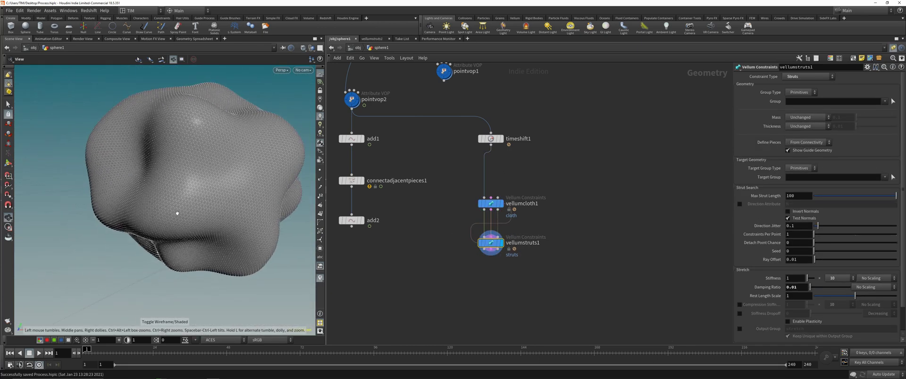
left_click_drag(177, 214, 208, 184)
- Set the Frequency of the source sphere1 node to 25
middle_click_drag(550, 151, 567, 218)
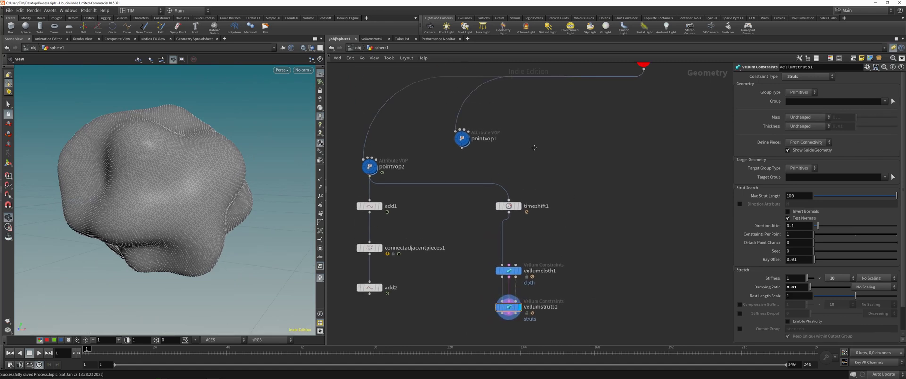
middle_click_drag(534, 147, 529, 202)
left_click(640, 68)
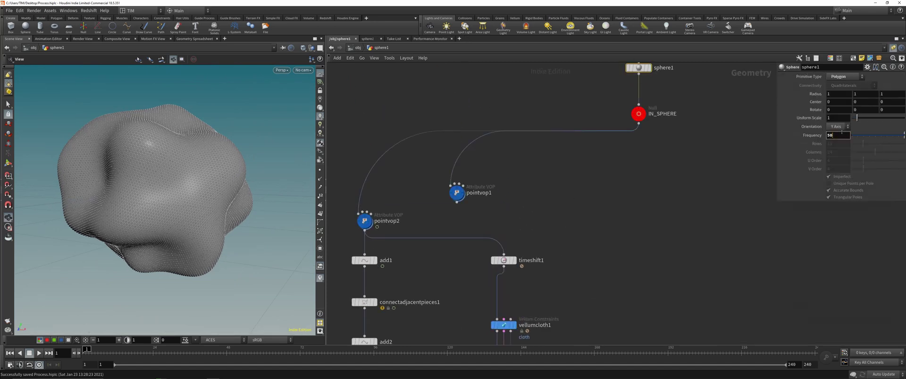
left_click(841, 134)
type("25")
key("Return")
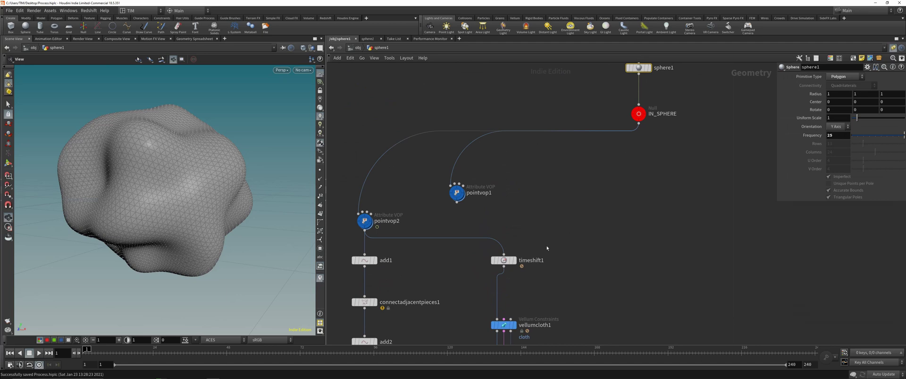
- Add a Vellum Solver below vellumstruts1, connect the strut node's three outputs to it and display it
middle_click_drag(569, 317, 554, 140)
left_click(487, 185)
key("Tab")
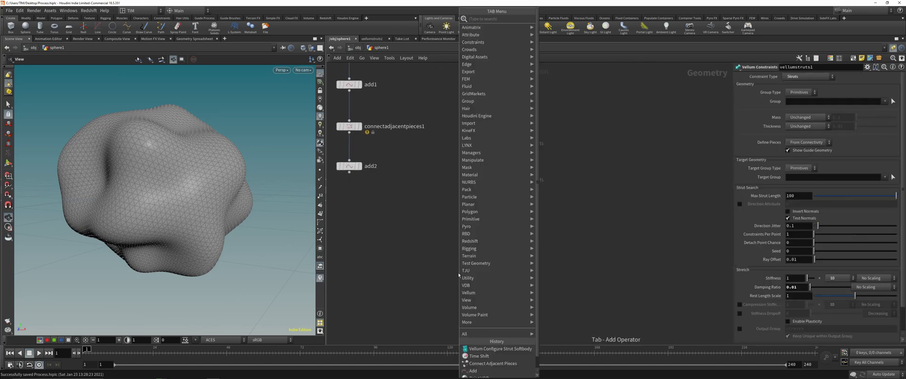
type("vso")
left_click(557, 19)
left_click(488, 250)
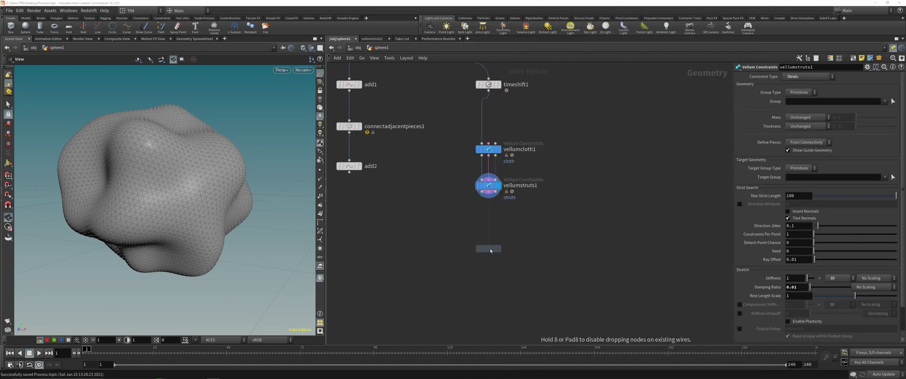
key("ctrl+s")
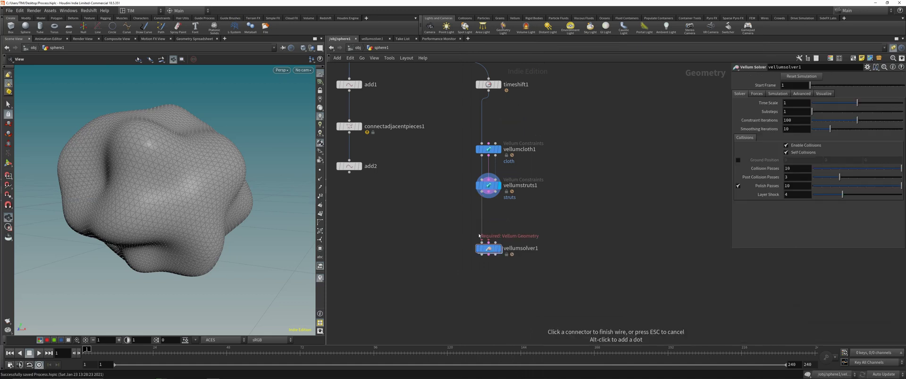
key("r")
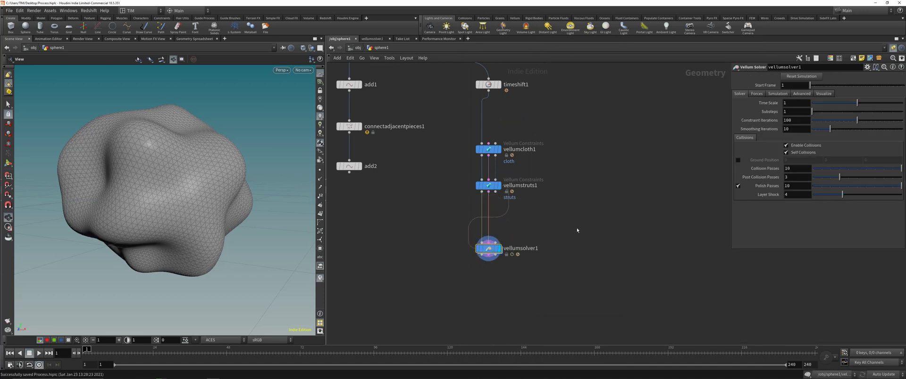
- Add a Grid node beside the Vellum network and place a Transform node directly below it
key("Tab")
mouse_move(618, 56)
left_click(674, 21)
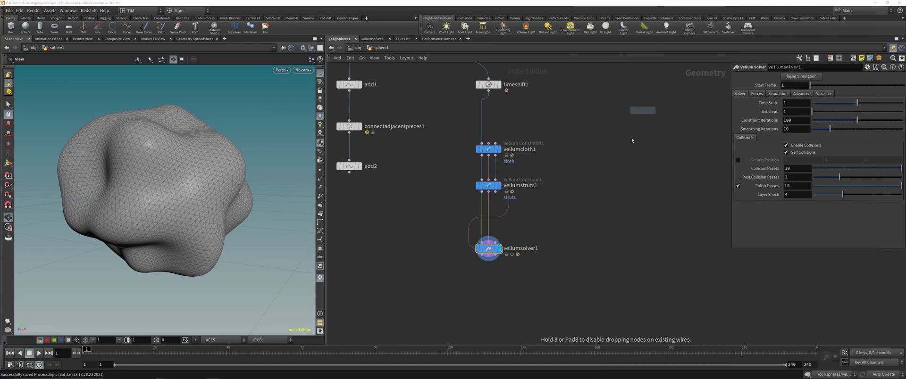
left_click(614, 186)
key("Tab")
type("tra")
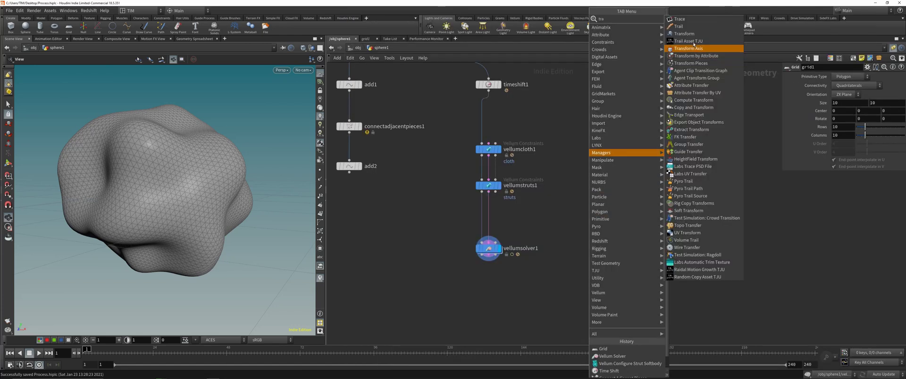
left_click(686, 33)
left_click(618, 216)
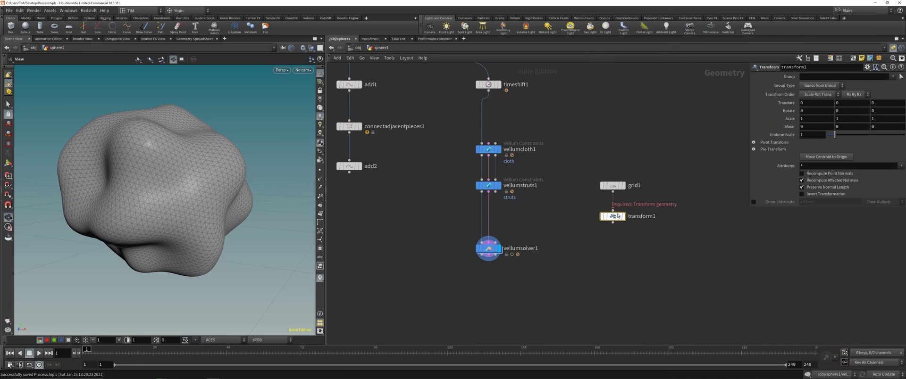
- Connect grid1 through transform1 to the collision input of vellumsolver1 and select the solver
left_click(623, 216)
left_click(613, 223)
left_click(495, 243)
left_click_drag(471, 266, 491, 246)
left_click(500, 249)
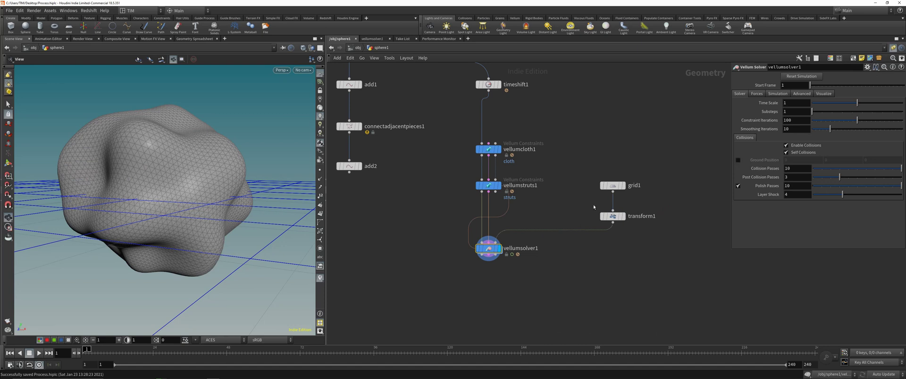
- Move the collision grid below the sphere with transform1, play the simulation and return to frame 1
left_click(612, 216)
scroll(150, 144, "down", 6)
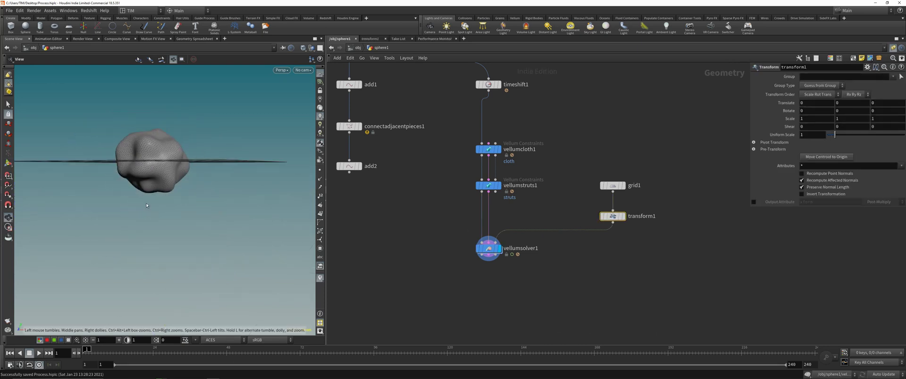
key("Return")
left_click_drag(153, 150, 153, 216)
left_click(224, 263)
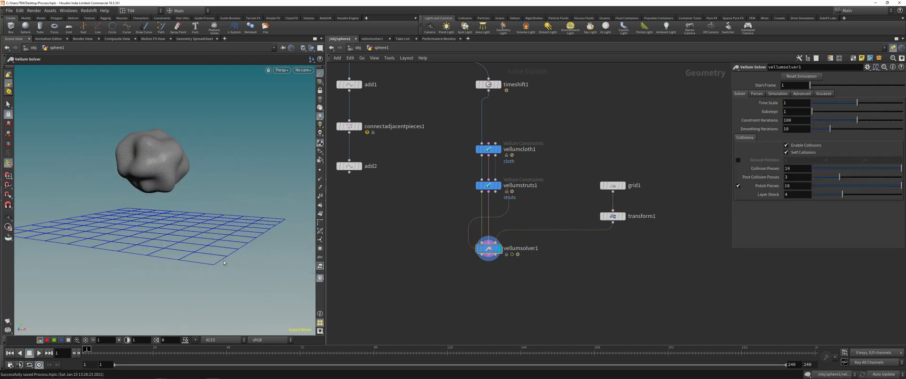
left_click(7, 219)
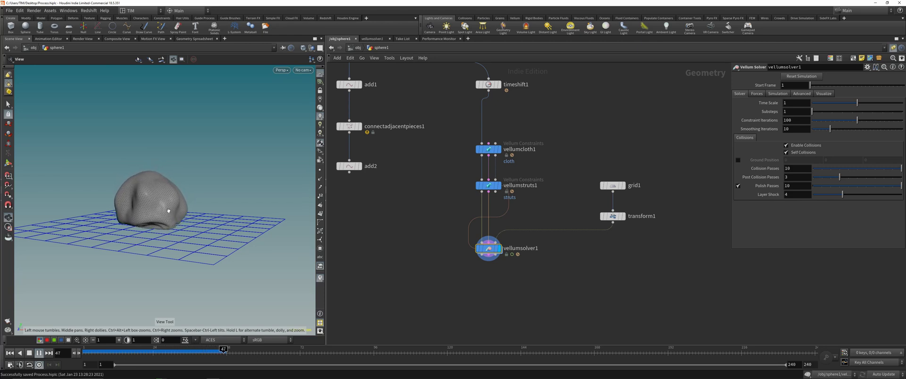
left_click_drag(213, 354, 82, 347)
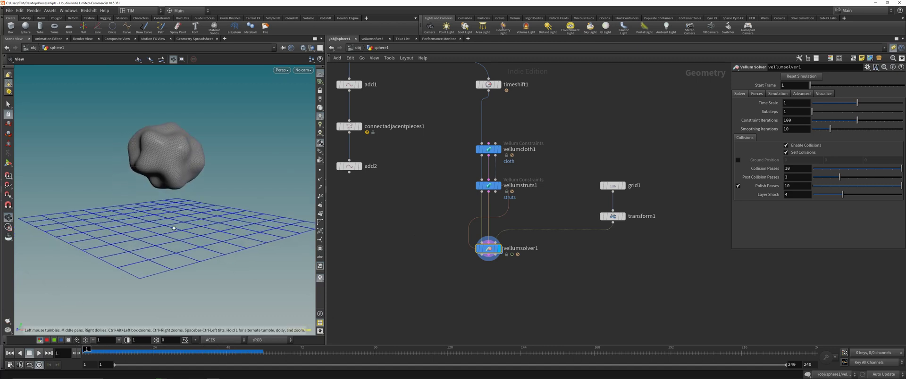
- Set Stiffness to 0.1 on vellumcloth1 and vellumstruts1, with Max Strut Length 25 on the struts, and replay the simulation
left_click(488, 150)
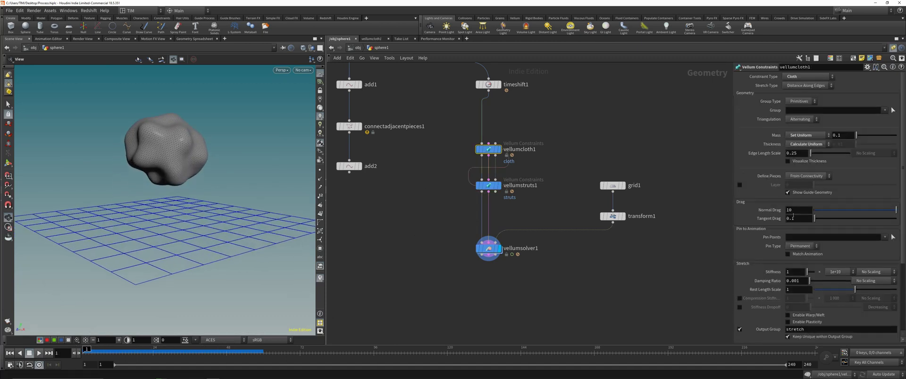
left_click(791, 272)
type("0.1")
key("Return")
left_click(489, 185)
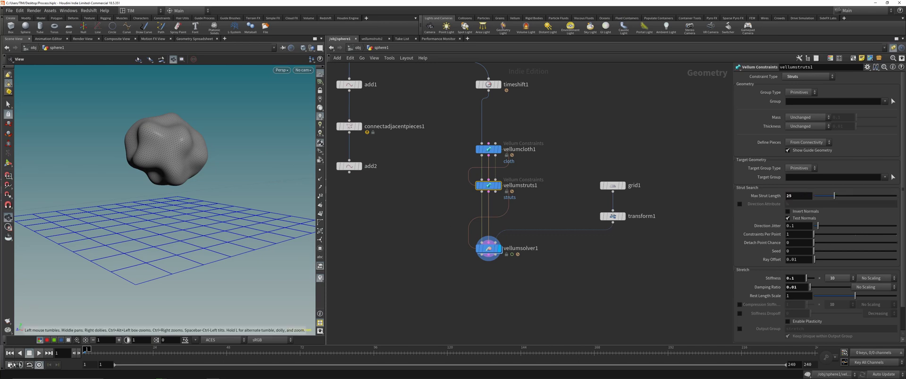
left_click(40, 353)
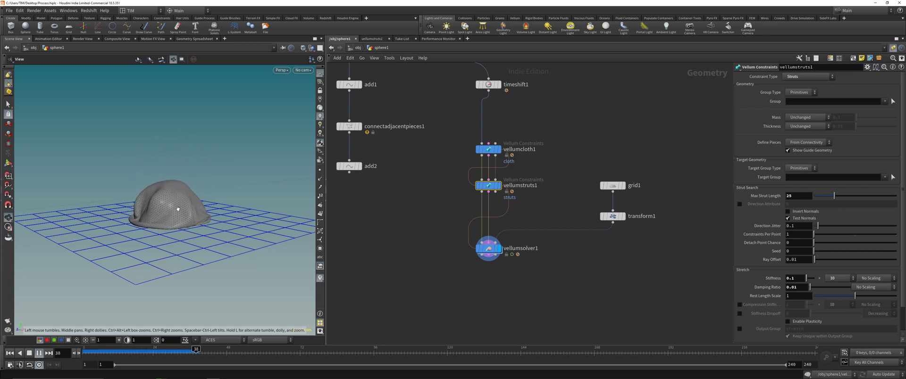
left_click_drag(126, 352, 81, 338)
- Check the add2 line setup against vellumsolver1 and scrub the solver result to frame 36
middle_click_drag(413, 125, 437, 186)
scroll(443, 190, "down", 2)
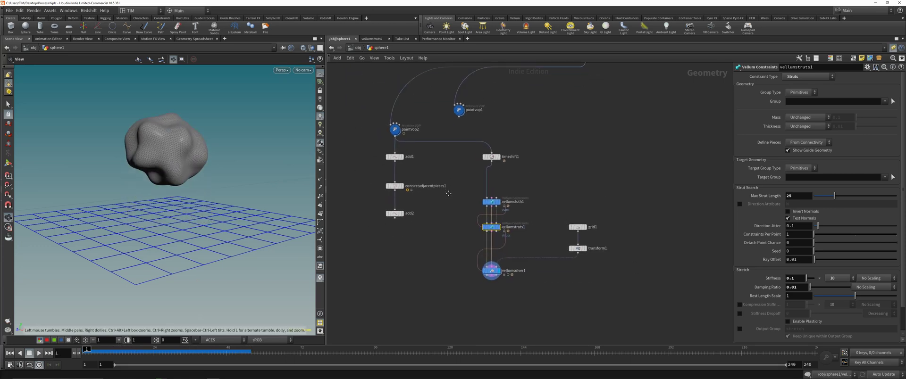
scroll(443, 190, "up", 1)
left_click_drag(363, 102, 412, 136)
left_click_drag(399, 210, 345, 236)
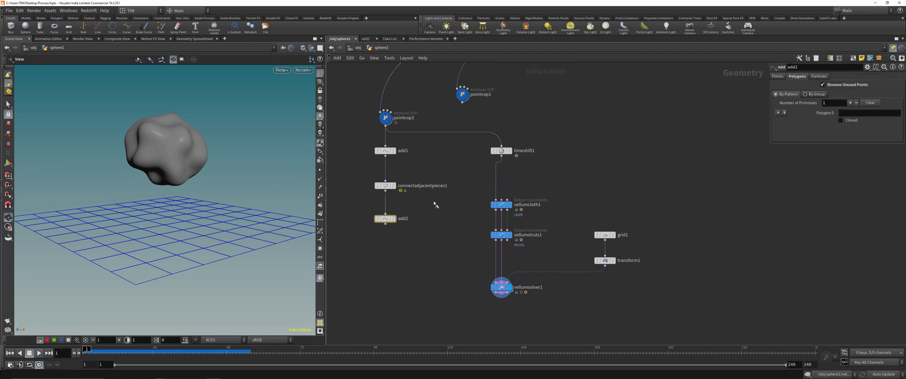
left_click(394, 219)
left_click(502, 288)
left_click(510, 287)
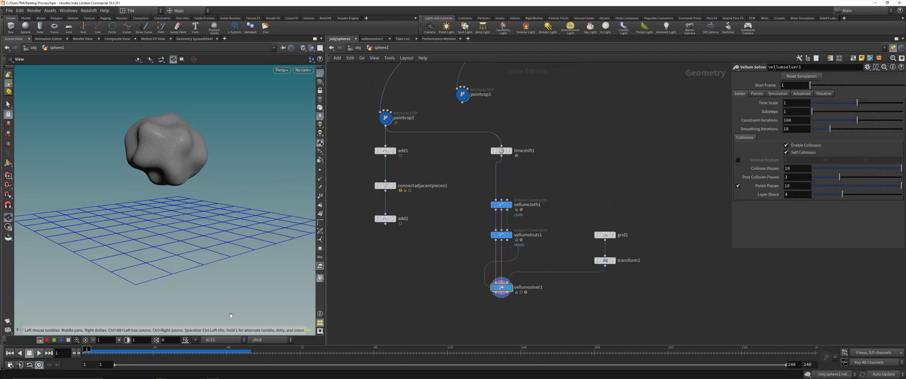
mouse_move(89, 350)
left_mouse_down()
mouse_move(233, 338)
mouse_move(105, 327)
mouse_move(190, 326)
left_mouse_up()
- Paste copies of add1, connectadjacentpieces1 and add2 below vellumsolver1 and connect the chain to the solver's output
middle_click_drag(370, 258, 372, 174)
left_click_drag(413, 81, 510, 260)
key("y")
left_click_drag(563, 236, 459, 242)
left_click(461, 246)
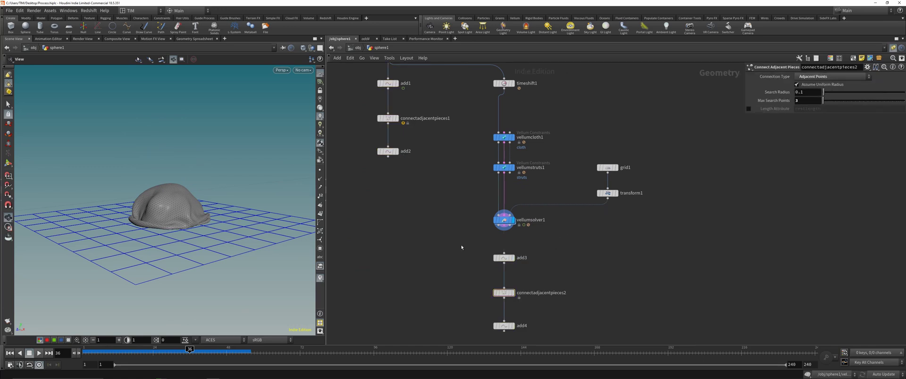
middle_click_drag(461, 247, 430, 206)
left_click(469, 185)
left_click(474, 213)
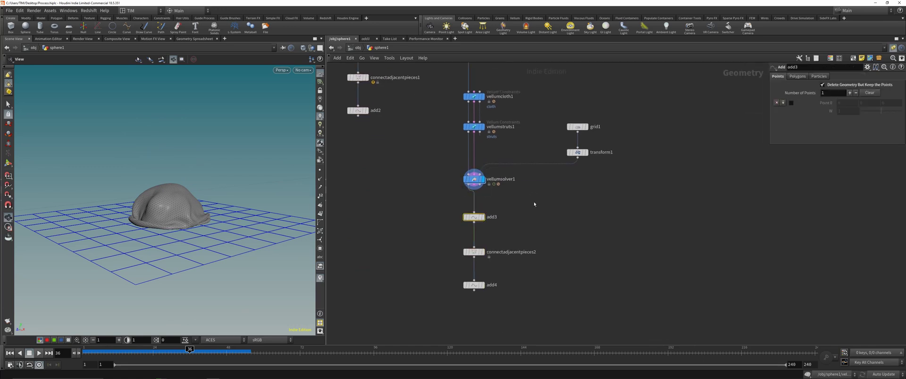
- Display the copied nodes one by one at frame 1 and try Max Search Points 23 on connectadjacentpieces2
left_click(483, 217)
left_click_drag(206, 354, 84, 333)
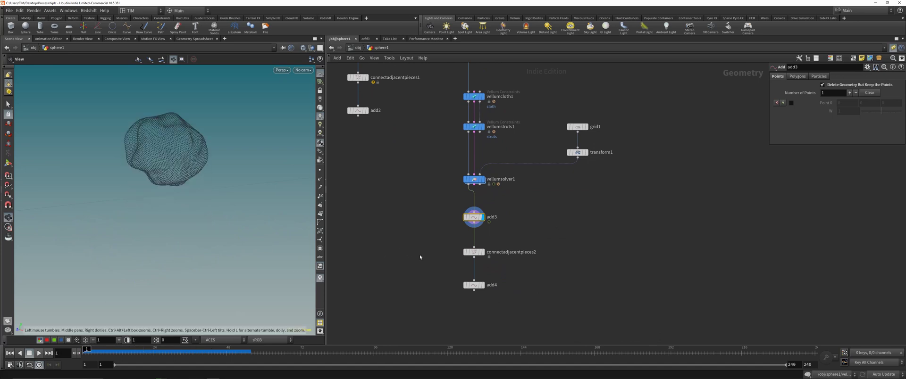
left_click(483, 253)
left_click_drag(429, 287, 511, 275)
key("r")
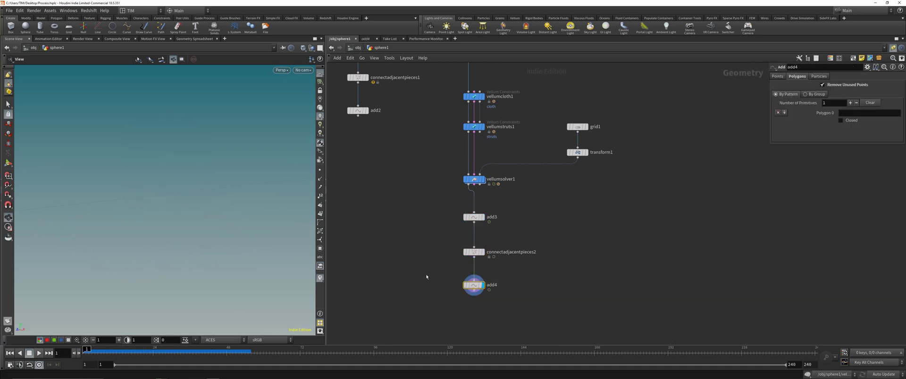
left_click_drag(427, 277, 491, 252)
key("r")
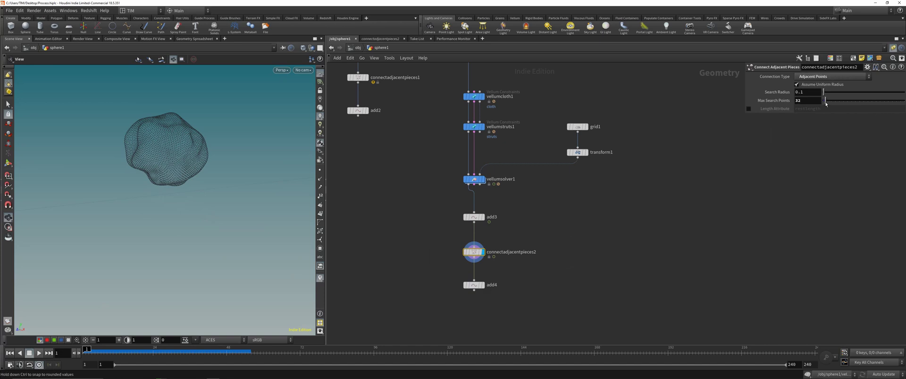
- Add an Attribute Delete node, connect it to add3's output and display it
key("Tab")
type("res")
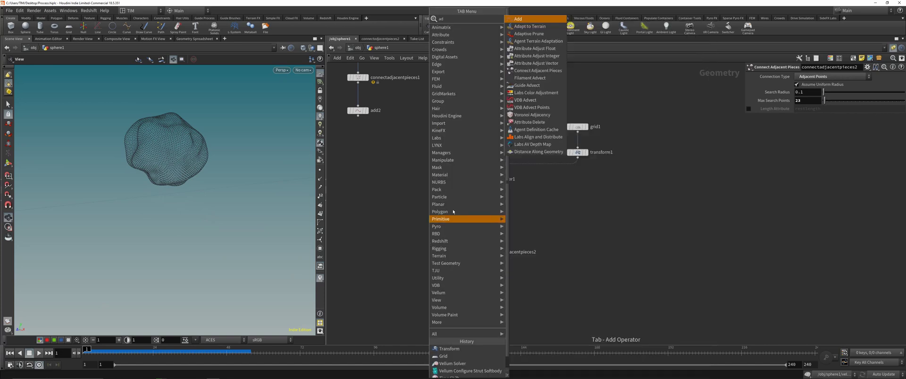
key("Return")
left_click(421, 236)
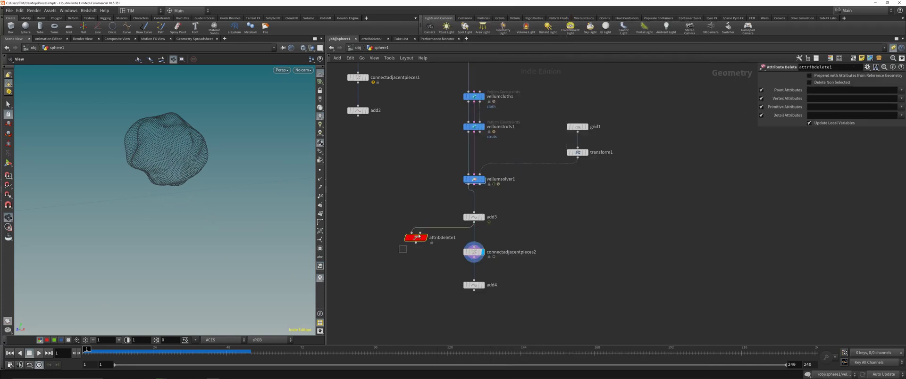
- Set the point, vertex, primitive and detail attribute patterns of attribdelete1 to *
left_click(835, 90)
type("*")
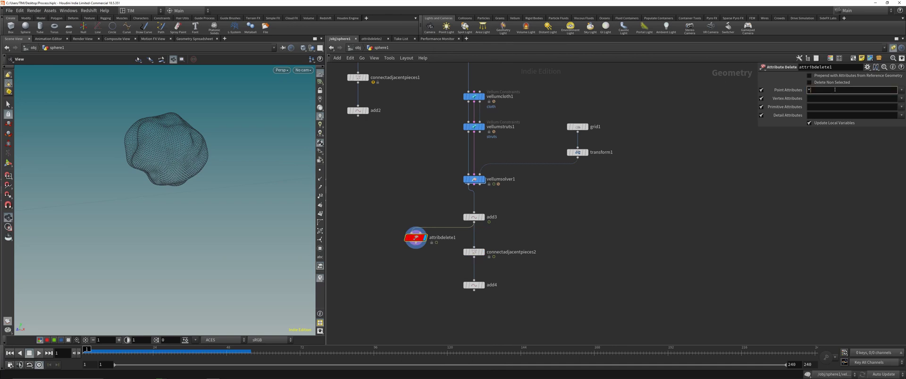
key("Tab")
type("*")
key("Tab")
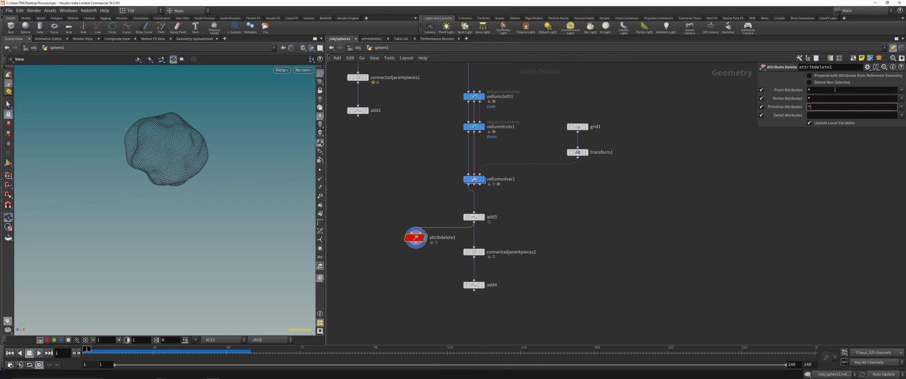
type("*")
key("Tab")
key("Return")
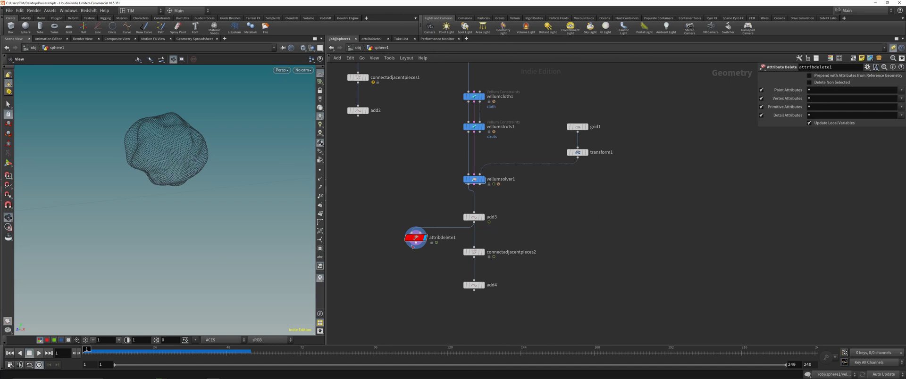
- Wire attribdelete1 into connectadjacentpieces2, display that node and set its Max Search Points to 3
left_click_drag(415, 244, 474, 248)
left_click(483, 252)
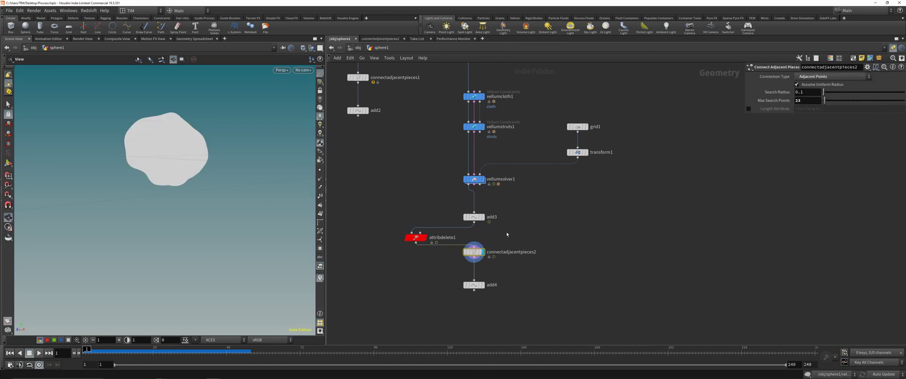
left_click(804, 100)
type("2")
key("Return")
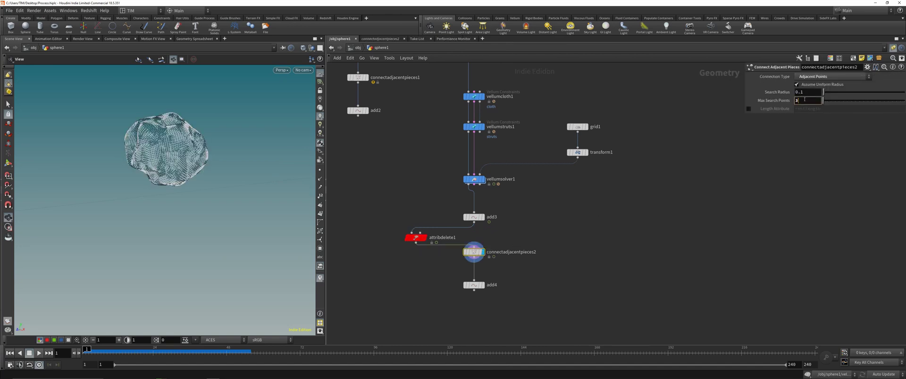
key("Return")
- Display add4 and play the connected-line softbody simulation from frame 1, replaying it once
left_click(483, 285)
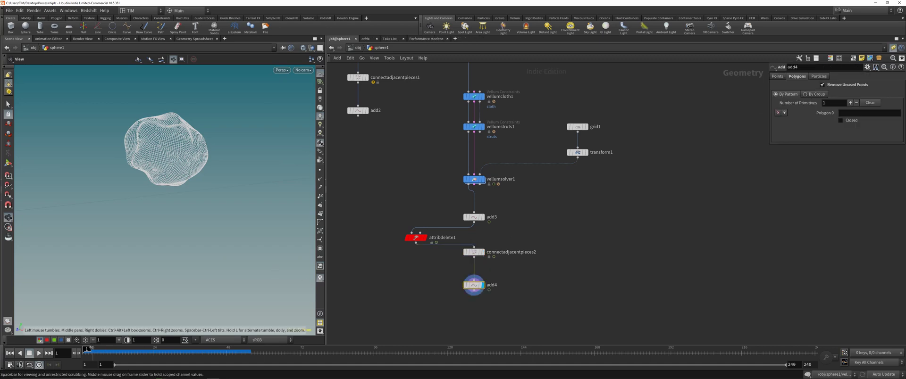
key("Up")
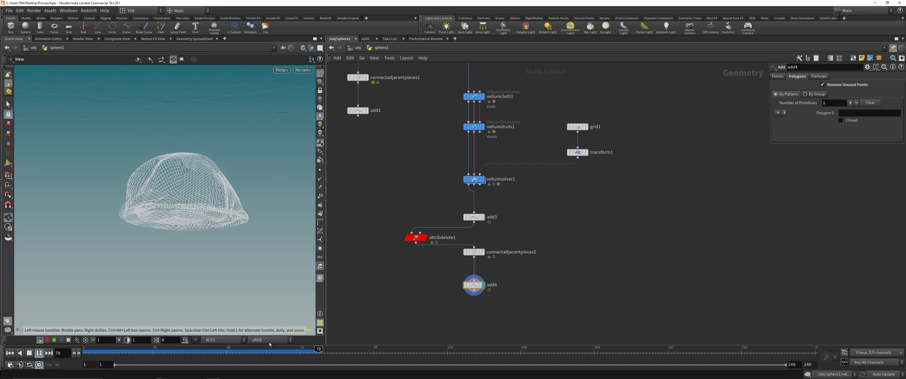
left_click_drag(255, 352, 83, 350)
left_click(39, 354)
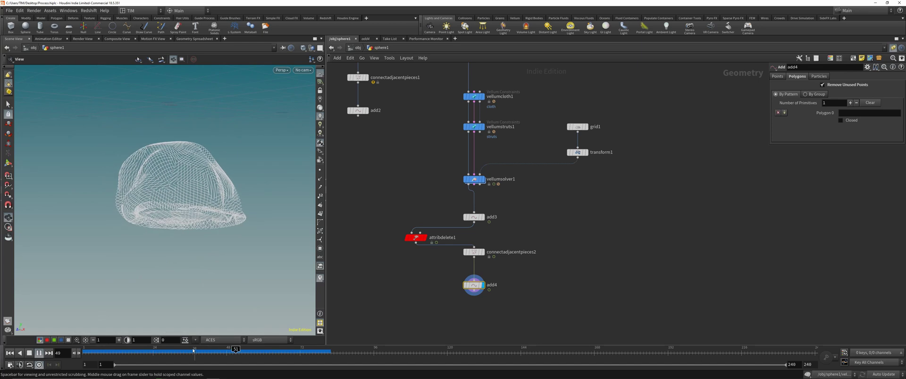
left_click(29, 353)
- Display vellumsolver1 and scrub to frame 48 to inspect the softbody colliding with the grid
left_click_drag(439, 209, 478, 222)
key("r")
left_click_drag(422, 197, 493, 175)
key("r")
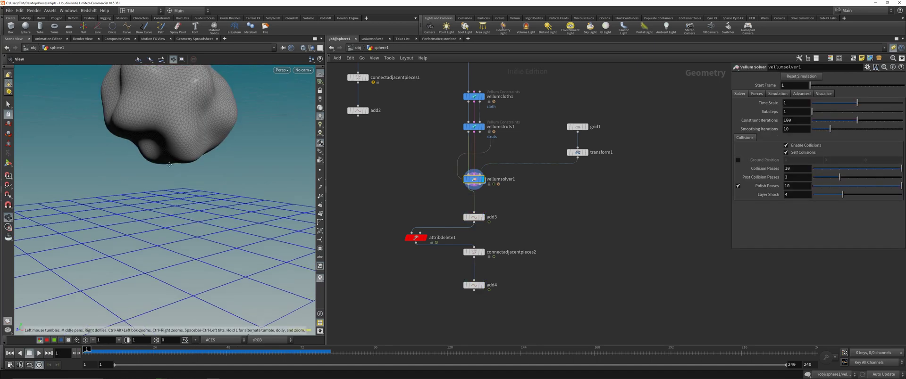
middle_click_drag(253, 140, 250, 188)
scroll(251, 189, "down", 2)
left_click_drag(108, 352, 228, 324)
- Place a copy of the noise Attribute VOP node, fed by the sphere, below transform1
scroll(405, 144, "down", 2)
middle_click_drag(405, 144, 414, 206)
left_click(532, 263)
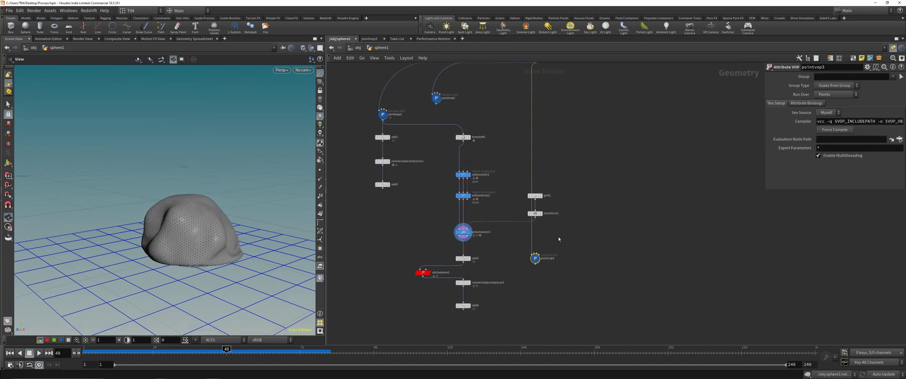
- Feed vellumsolver1 through attribdelete1 into the pointvop3 noise node, display that node and remove the add3 node
left_click_drag(461, 241, 535, 254)
key("r")
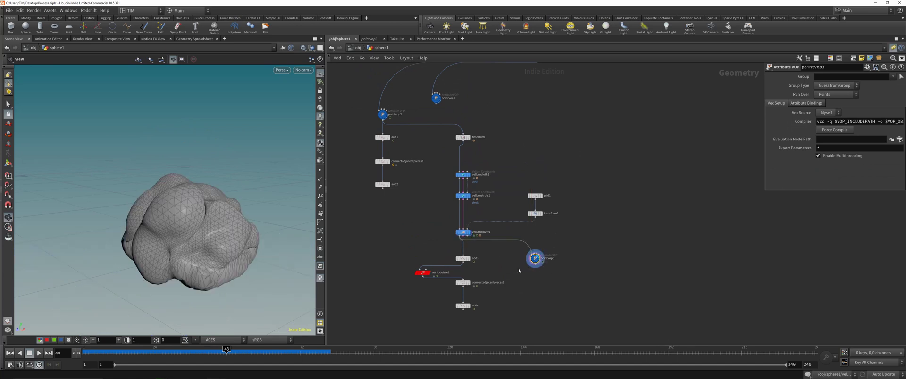
middle_click_drag(520, 271, 512, 255)
left_click_drag(459, 246, 525, 239)
key("Delete")
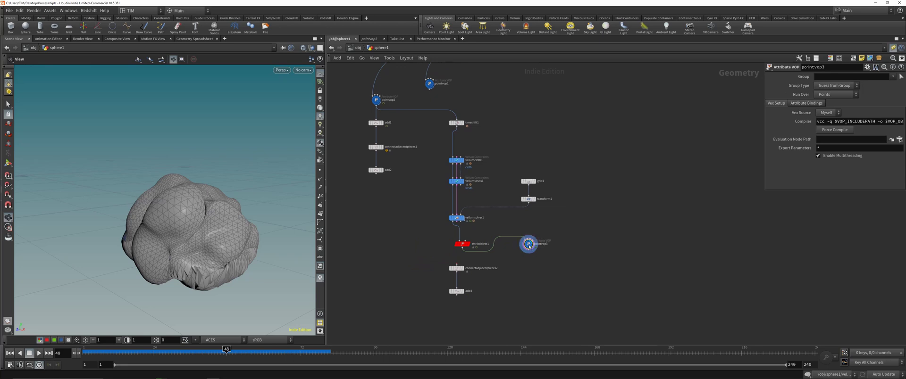
- Check the Displace Along Normal settings inside pointvop3 and replay the noise-displaced simulation from frame 1
double_click(529, 244)
left_click(689, 182)
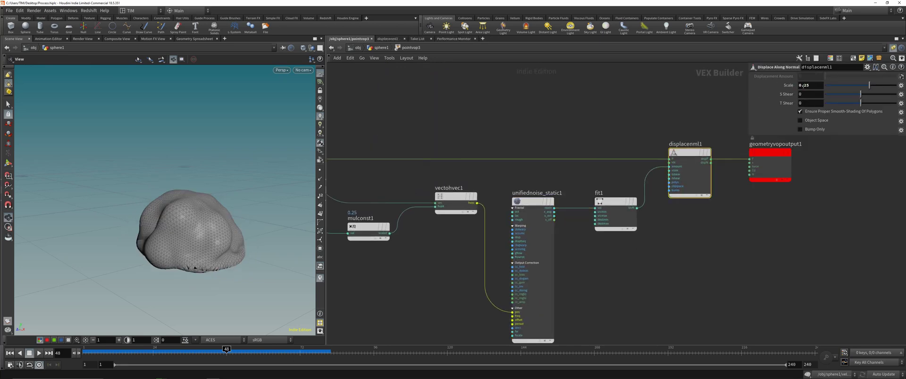
key("u")
left_click_drag(226, 353, 84, 353)
left_click(39, 354)
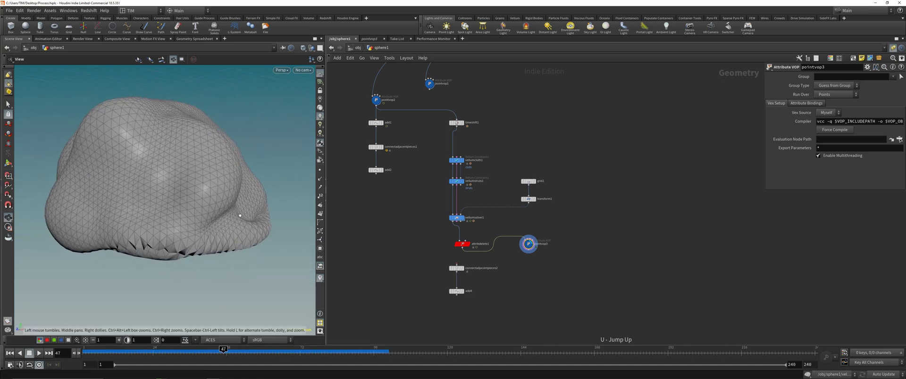
mouse_move(240, 216)
left_mouse_down()
mouse_move(235, 156)
mouse_move(210, 184)
mouse_move(250, 227)
left_mouse_up()
scroll(242, 182, "down", 5)
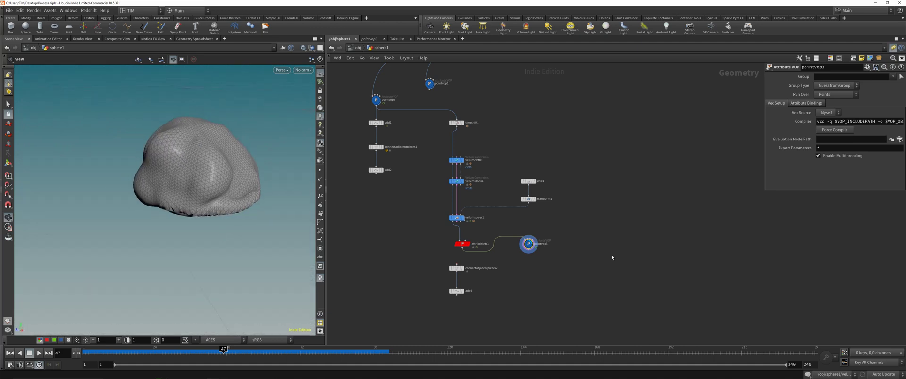
- Line attribdelete1 up under the solver, insert a copy of add1 between it and connectadjacentpieces2, and display add4
left_click_drag(463, 245, 456, 246)
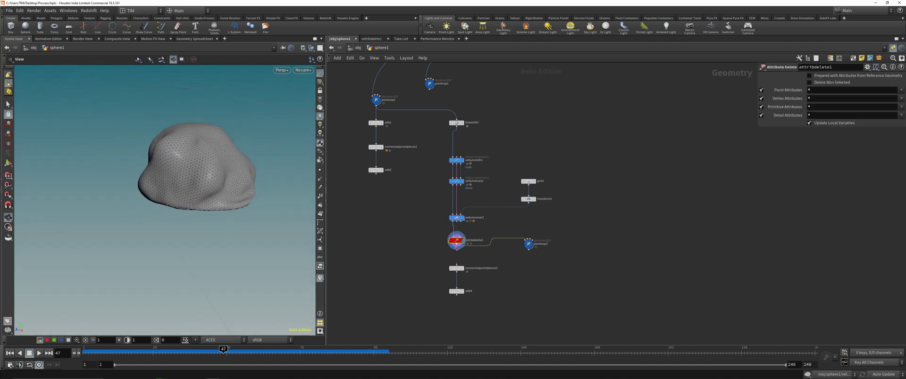
left_click(458, 292)
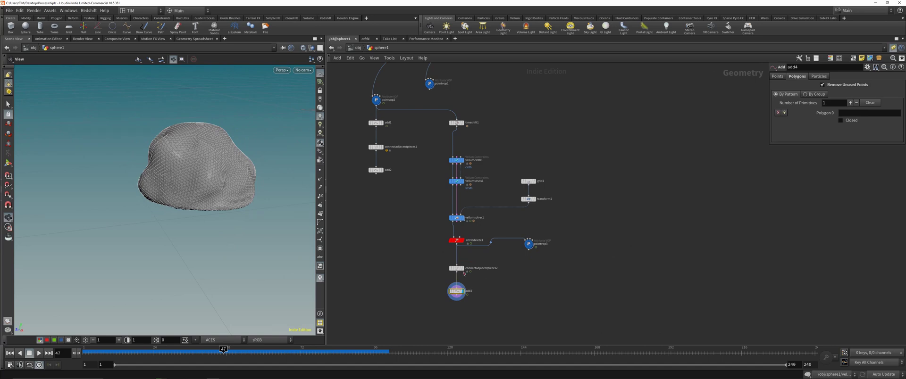
left_click_drag(380, 127, 451, 257, "alt")
left_click(457, 291)
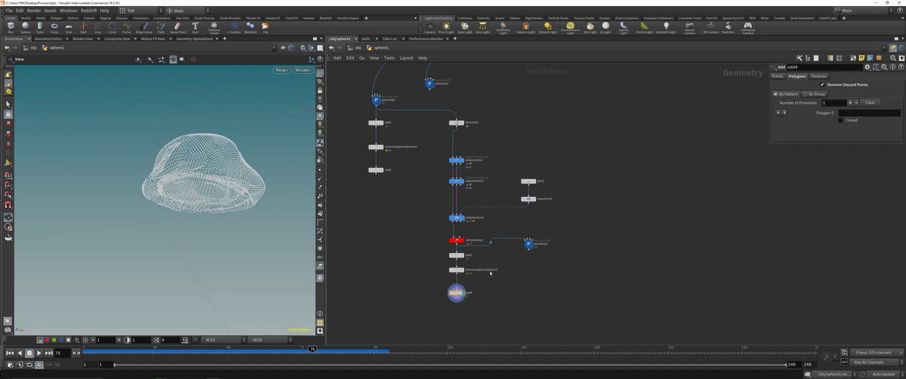
- Delete the pointvop3 node beside the simulation chain and save the scene
left_click(529, 243)
left_click_drag(529, 244, 519, 272)
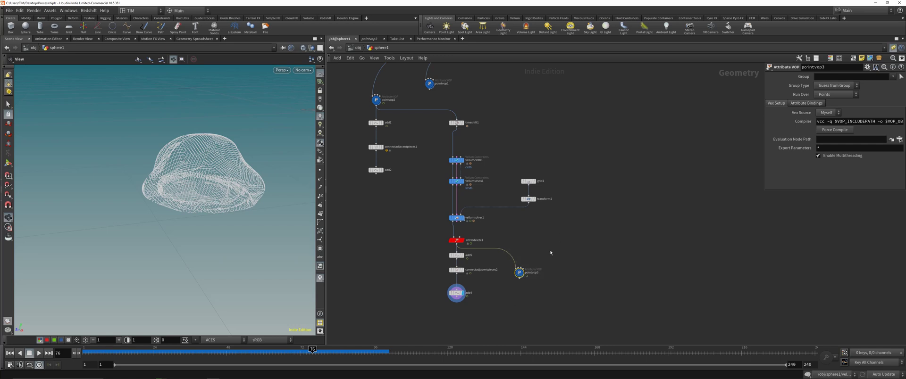
key("Delete")
key("ctrl+s")
- Display the noise Attribute VOP node fed directly by IN_SPHERE and inspect its displaced sphere from several angles
left_click_drag(424, 305, 457, 238)
left_click(462, 218)
middle_click_drag(502, 164, 481, 264)
left_click(407, 182)
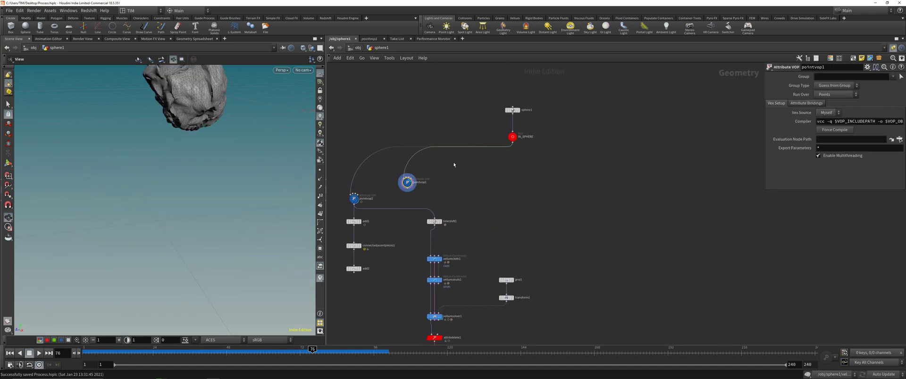
key("g")
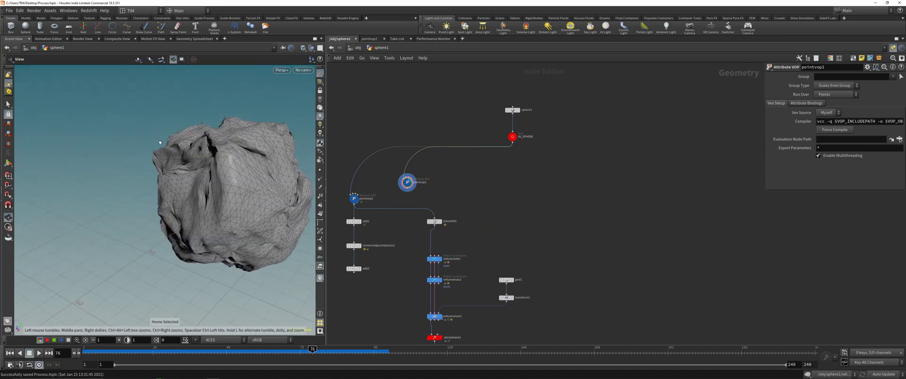
left_click_drag(160, 142, 307, 163)
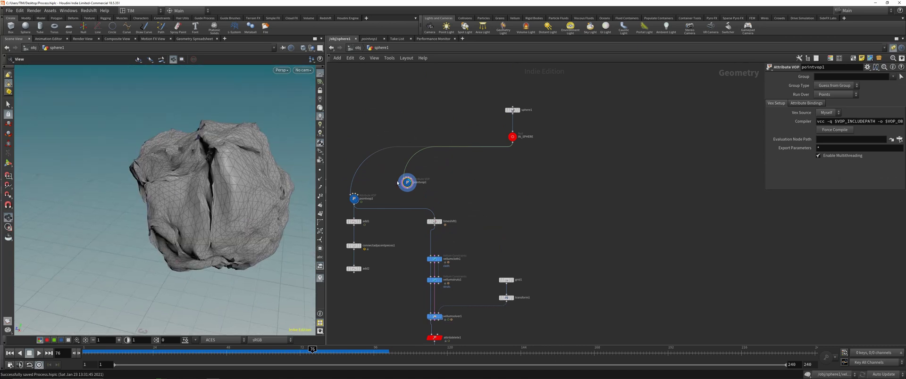
- Add a Scatter node fed by IN_SPHERE and display its points
left_click(512, 137)
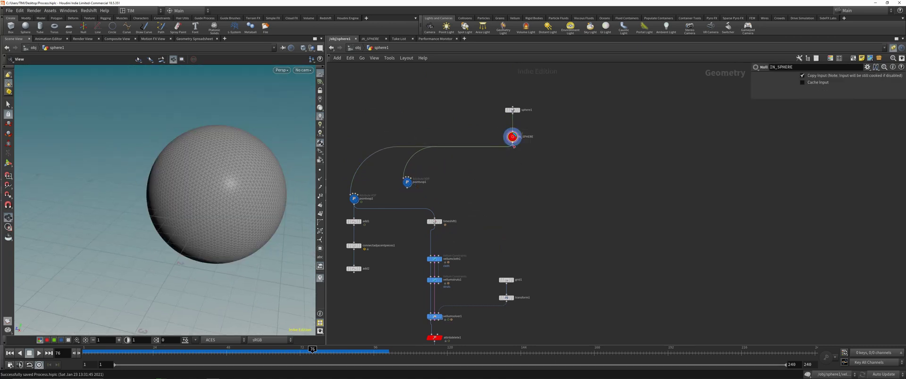
key("Tab")
key("Escape")
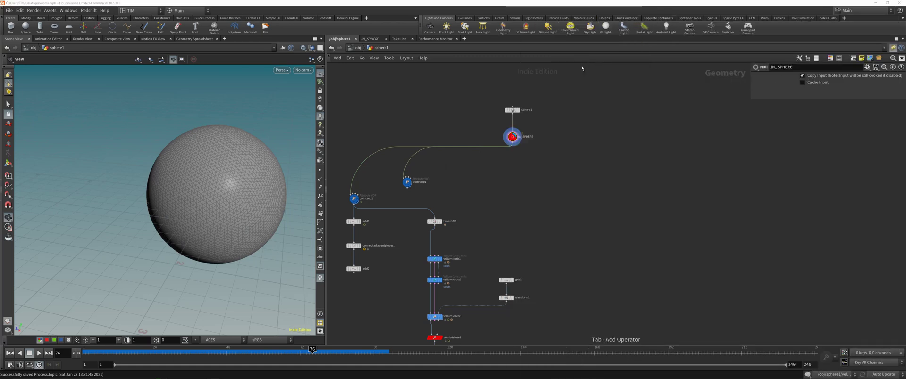
left_click(506, 186)
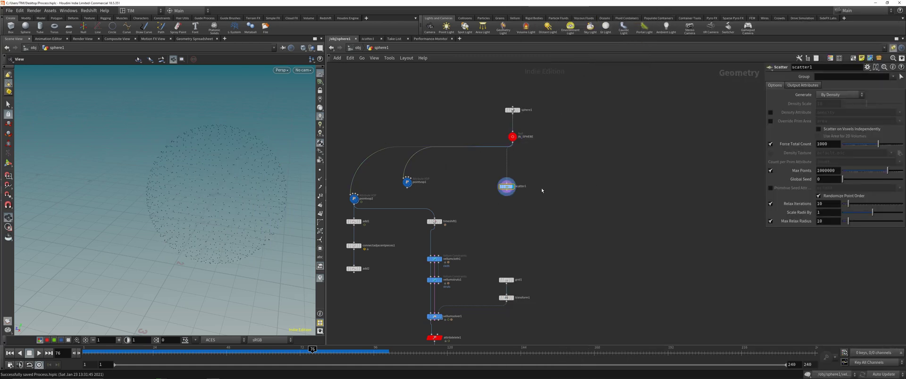
- Add a Copy to Points node below scatter1, display it and make the scattered points its target points
left_click(508, 191)
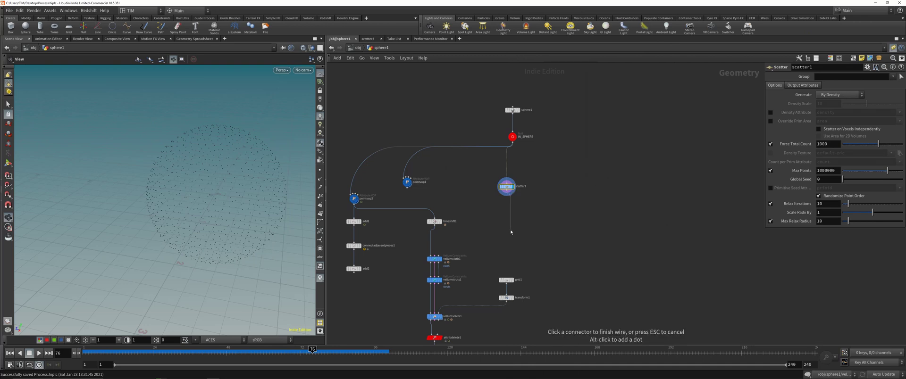
left_click(510, 231)
type("cop")
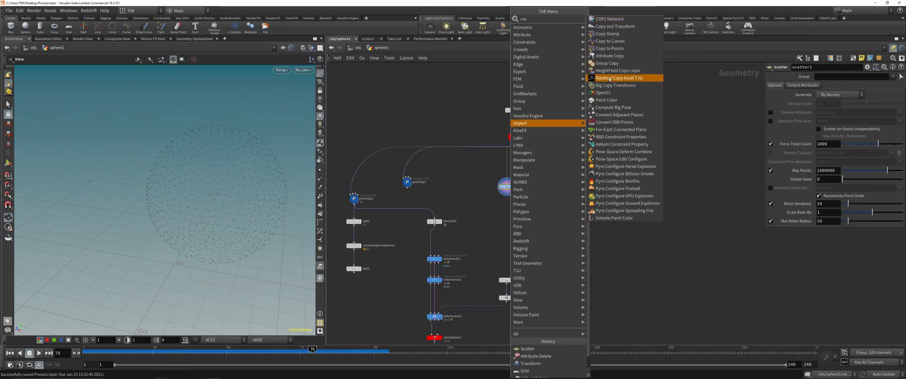
left_click(610, 48)
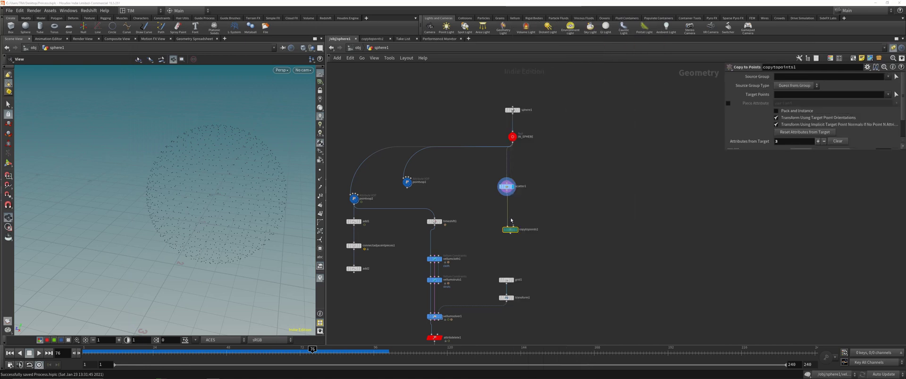
left_click(513, 231)
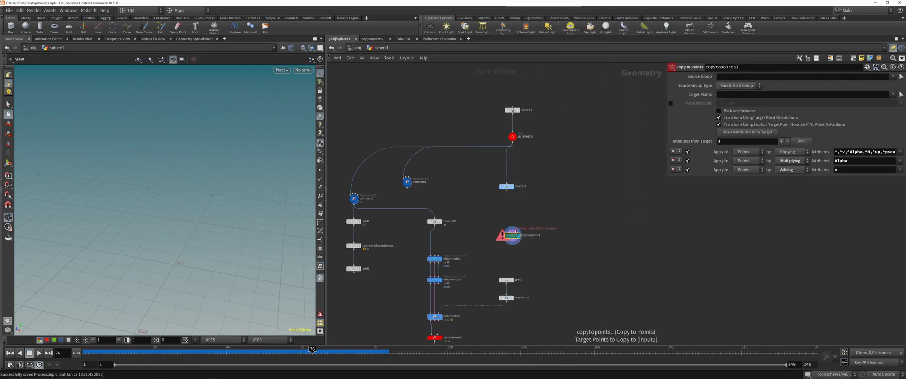
- Add a Line node as the source geometry of copytopoints1 and display the lines copied onto the scattered points
key("Tab")
type("l")
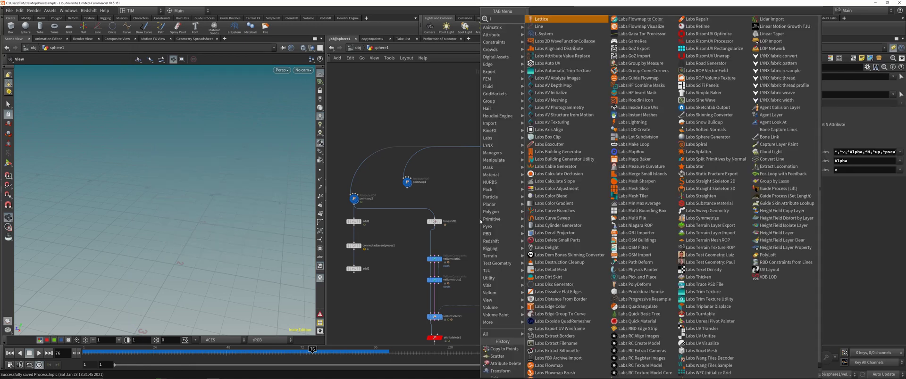
type("ine")
key("Return")
left_click(480, 220)
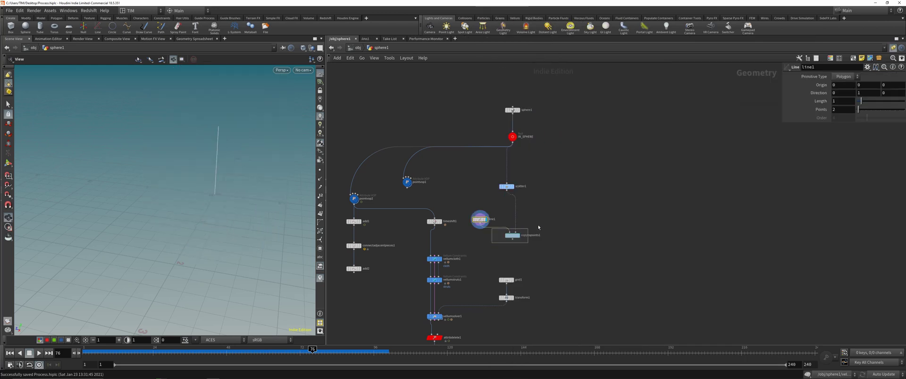
left_click_drag(491, 243, 538, 228)
key("r")
left_click_drag(461, 246, 487, 215)
left_click_drag(27, 166, 12, 165)
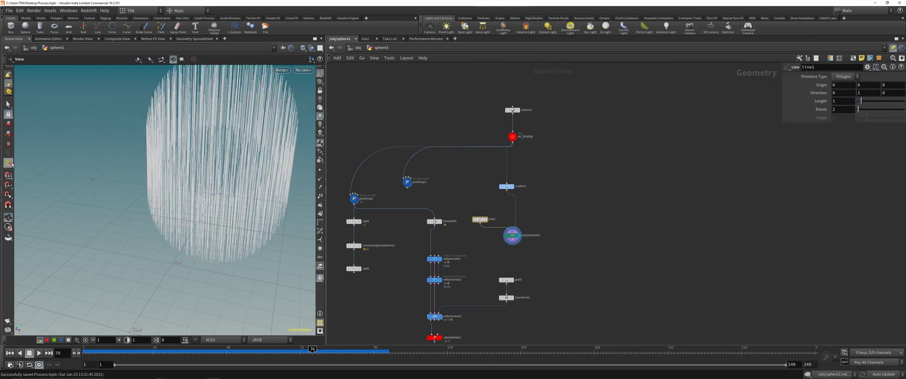
left_click(8, 163)
scroll(205, 219, "up", 3)
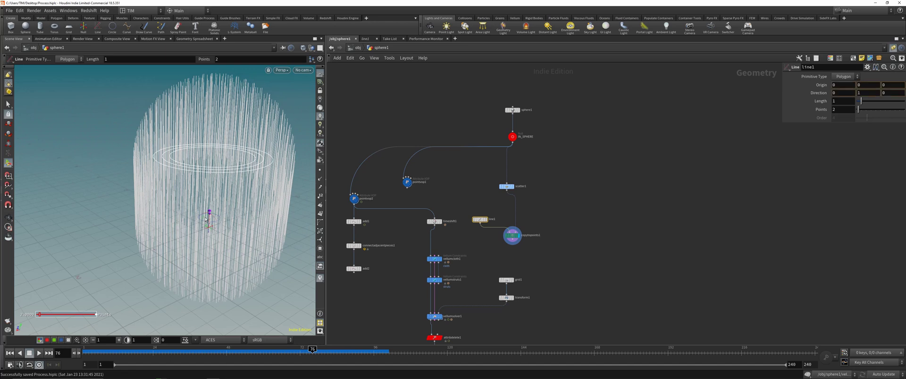
mouse_move(206, 219)
left_mouse_down()
mouse_move(223, 220)
mouse_move(192, 210)
left_mouse_up()
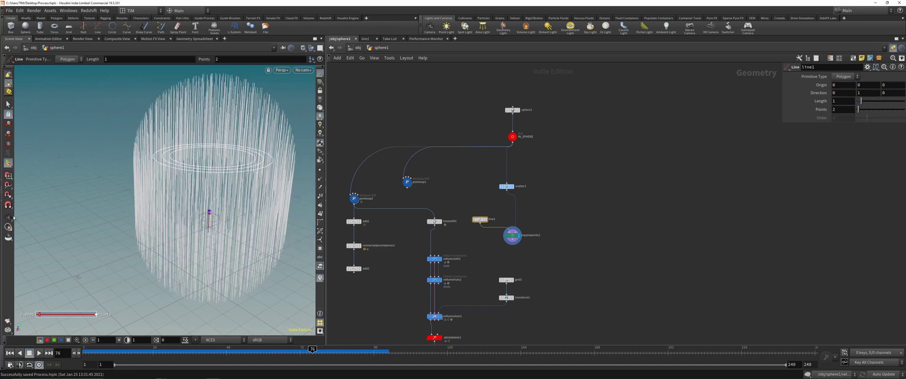
key("Escape")
- Insert a Normal node between IN_SPHERE and scatter1 and set Add Normals to to Points
key("Tab")
type("no")
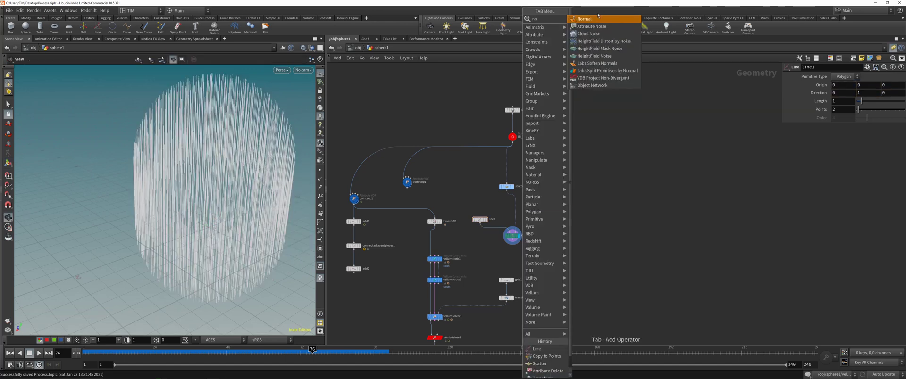
left_click(595, 19)
left_click(506, 163)
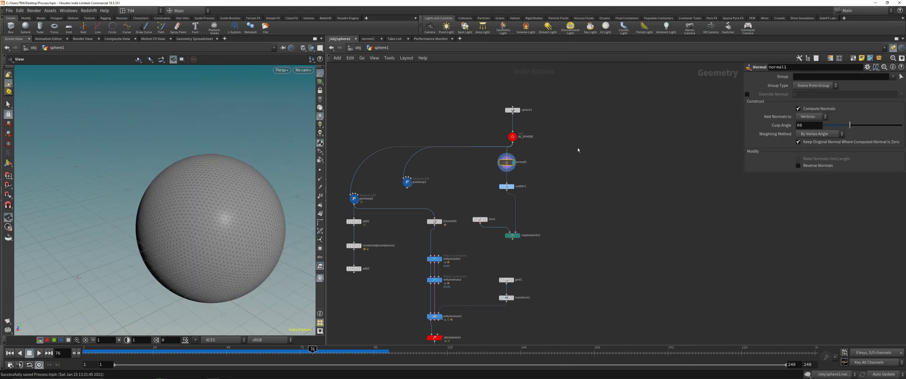
left_click(811, 117)
left_click(809, 124)
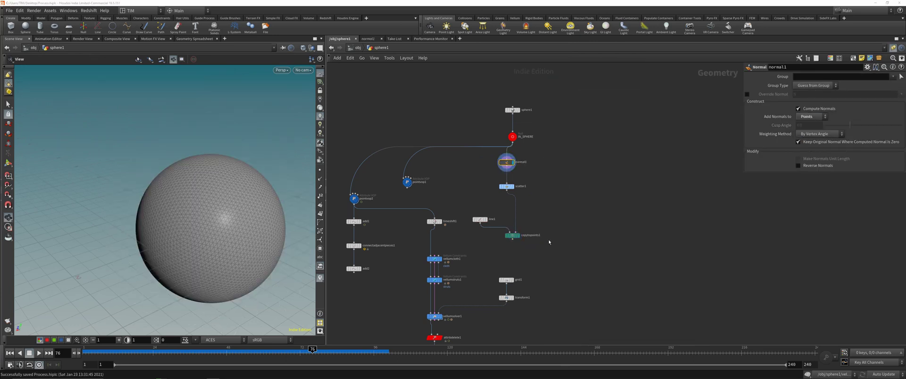
- Display copytopoints1 and set line1's direction to 0, 0, 1 so the copied lines radiate along the sphere's normals
left_click(513, 235)
key("r")
left_click(480, 219)
key("Return")
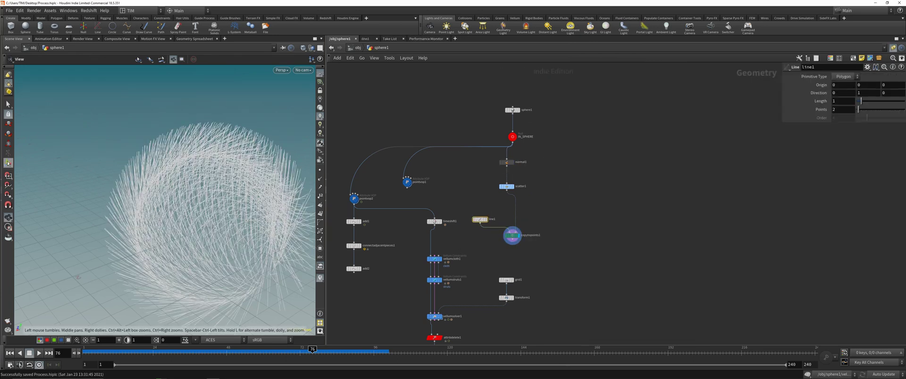
left_click_drag(209, 219, 187, 201)
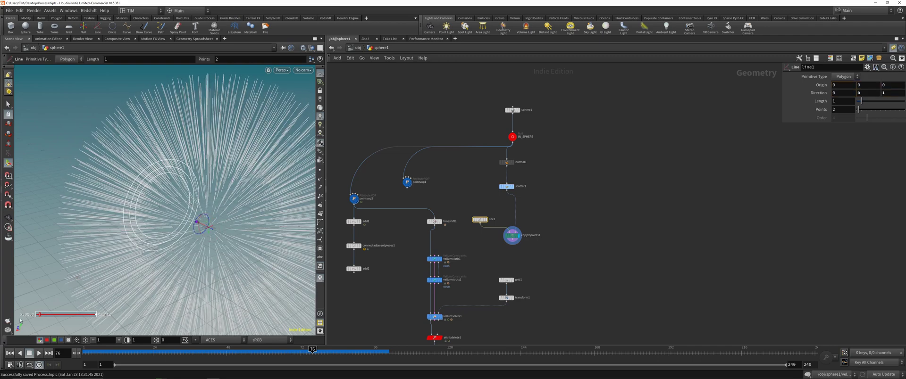
left_click(8, 218)
scroll(189, 203, "down", 5)
left_click_drag(213, 203, 189, 206)
scroll(189, 206, "up", 2)
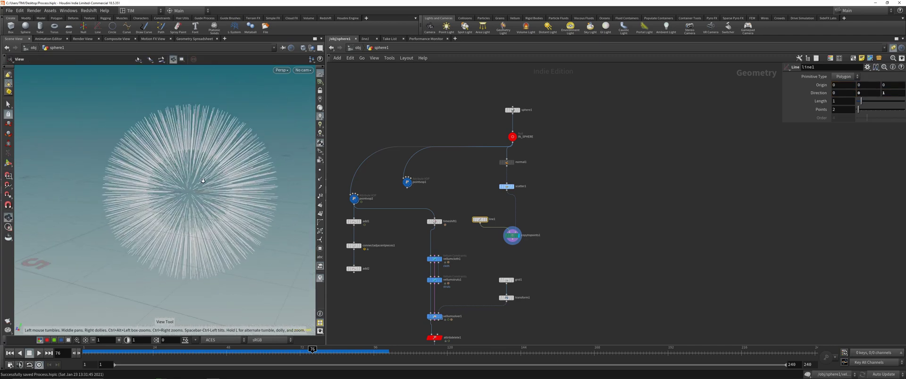
middle_click_drag(525, 295, 505, 252)
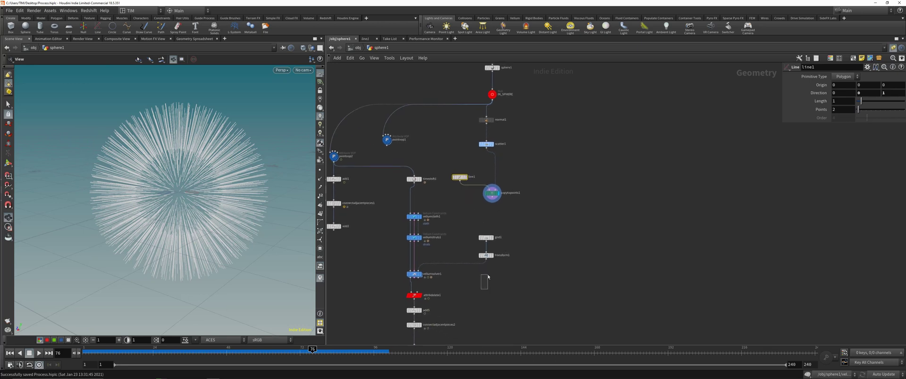
scroll(494, 212, "up", 3)
left_click(506, 197)
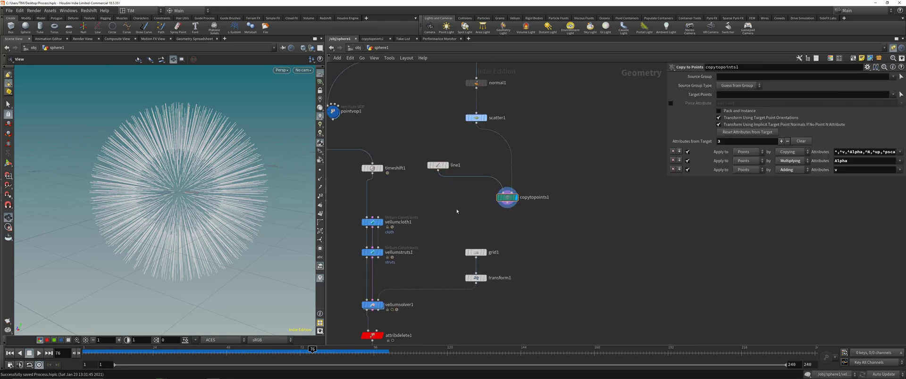
key("Tab")
type("resa")
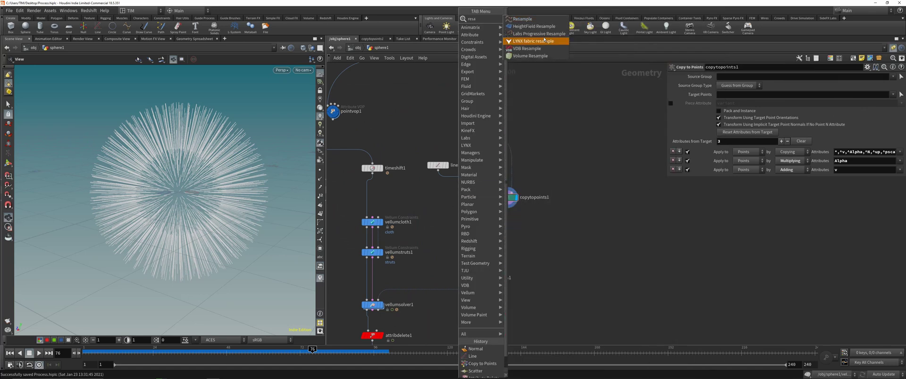
left_click(533, 26)
left_click(529, 222)
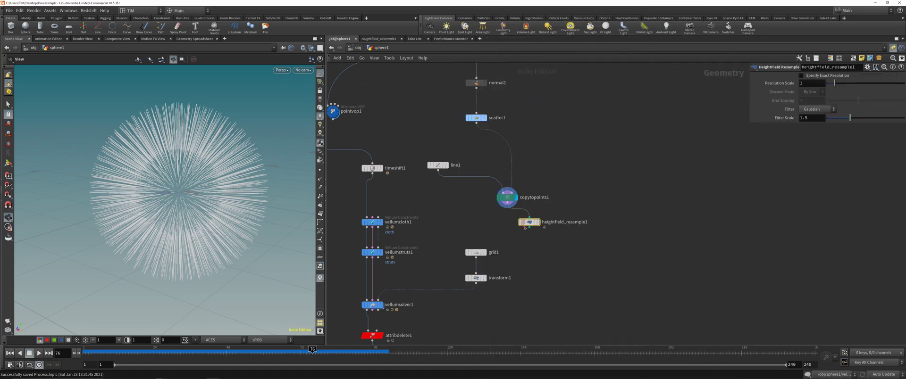
key("Delete")
- Add a Resample node below copytopoints1 in place of the HeightField Resample node and display its result
key("Tab")
type("resa")
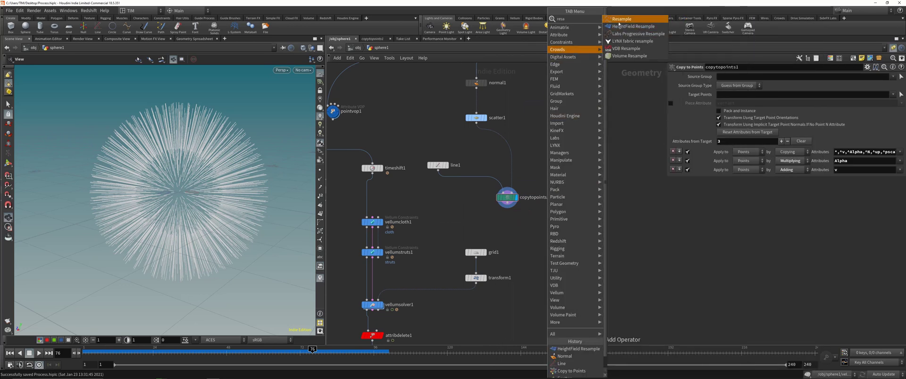
left_click(622, 20)
left_click(543, 229)
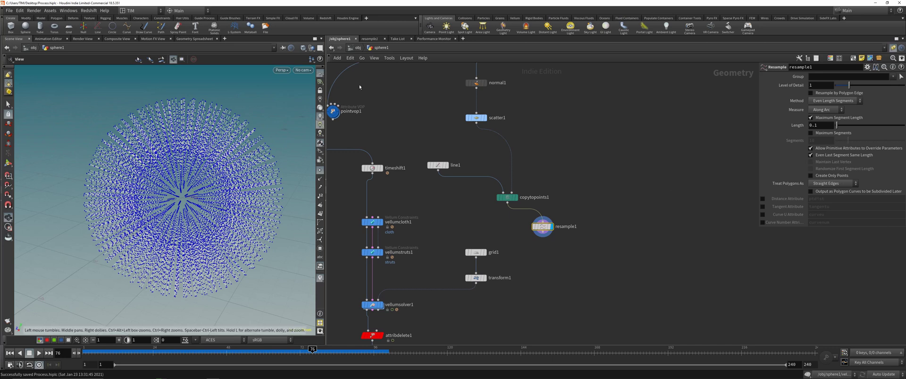
- Hide the point markers in the viewport and enable the Curve U Attribute on resample1
left_click(320, 171)
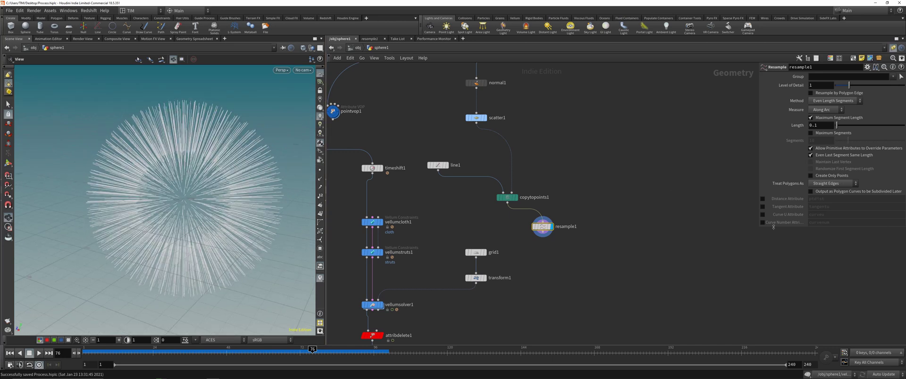
left_click(763, 215)
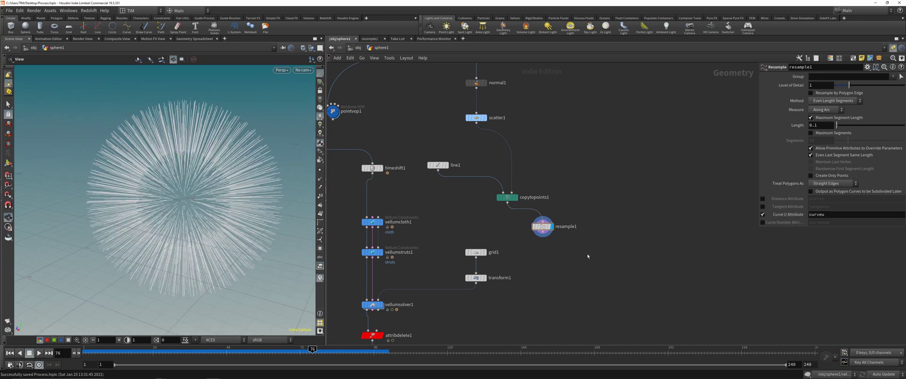
- Add a Group Expression node, connect it below resample1 and display it
middle_click_drag(547, 284, 534, 233)
key("Tab")
type("gr")
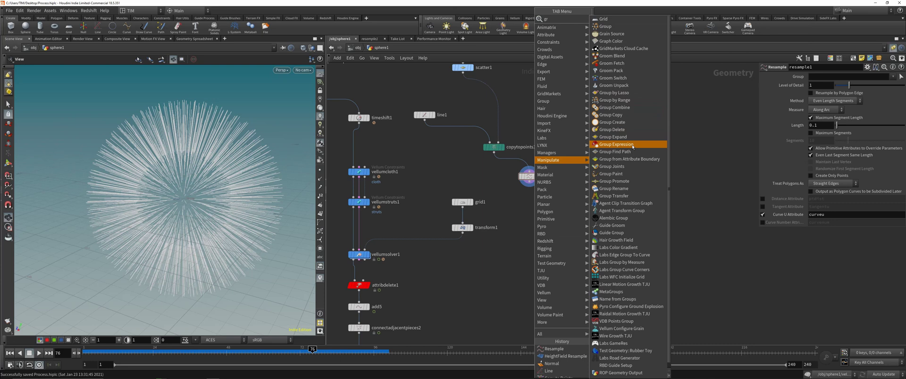
left_click(633, 145)
left_click(561, 217)
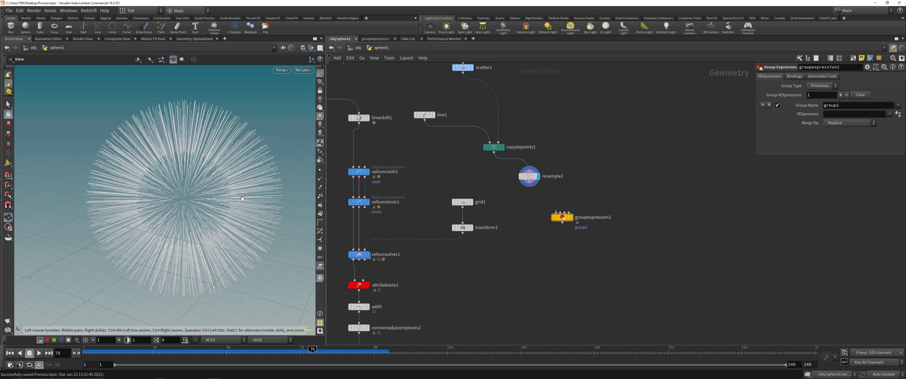
right_click_drag(142, 211, 193, 193)
mouse_move(193, 194)
left_mouse_down()
mouse_move(203, 193)
mouse_move(197, 186)
left_mouse_up()
right_click_drag(197, 186, 208, 211)
right_click_drag(222, 174, 198, 203)
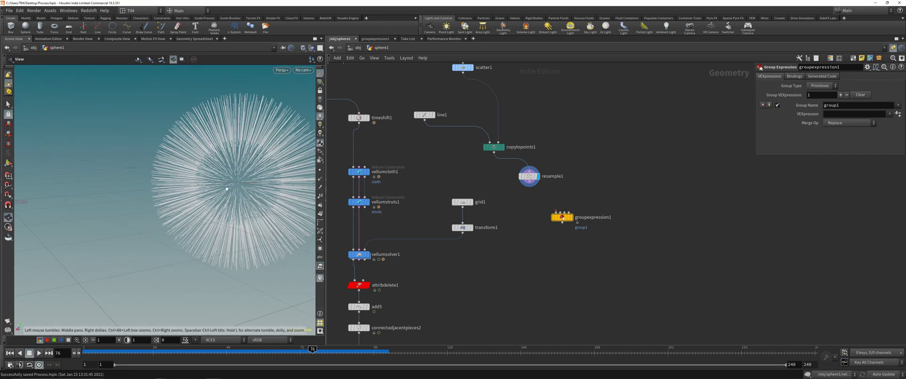
middle_click_drag(242, 181, 178, 194)
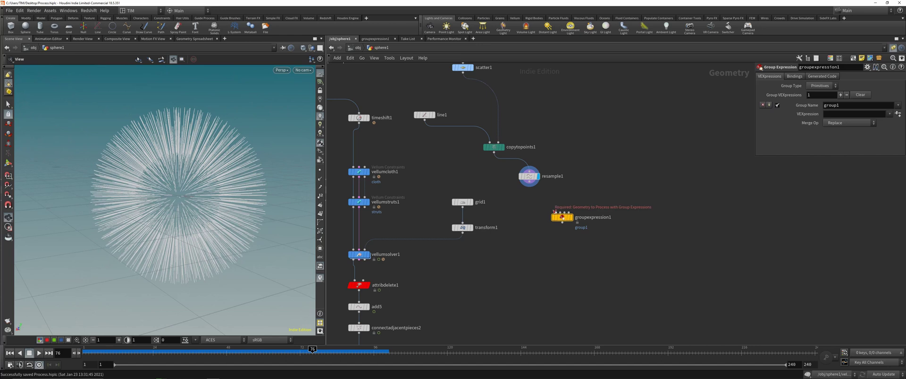
left_click_drag(529, 187, 529, 217)
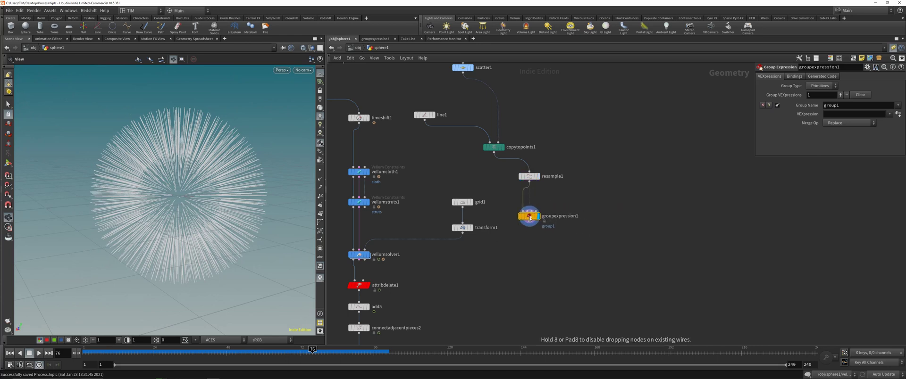
left_click(553, 179)
left_click_drag(517, 246, 532, 217)
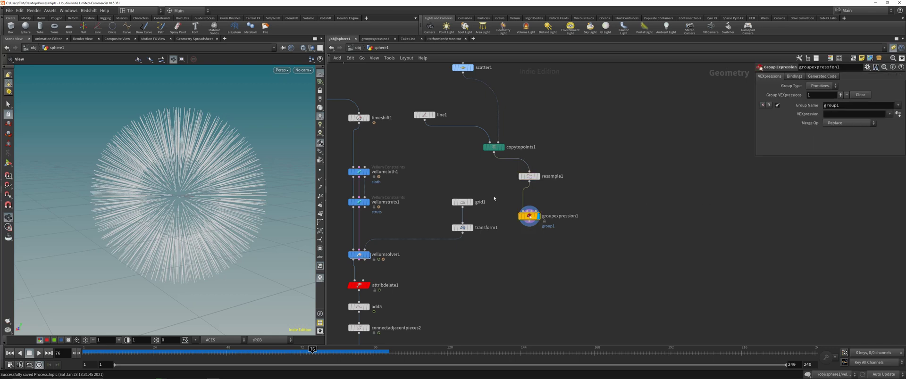
- Check resample1's Curve U attribute name and name the group in groupexpression1 grp_pin
left_click_drag(497, 190, 534, 175)
double_click(817, 215)
left_click(536, 282)
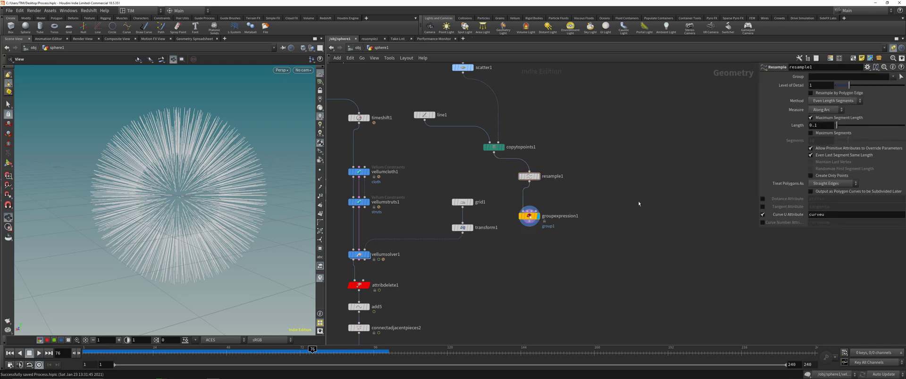
left_click(529, 216)
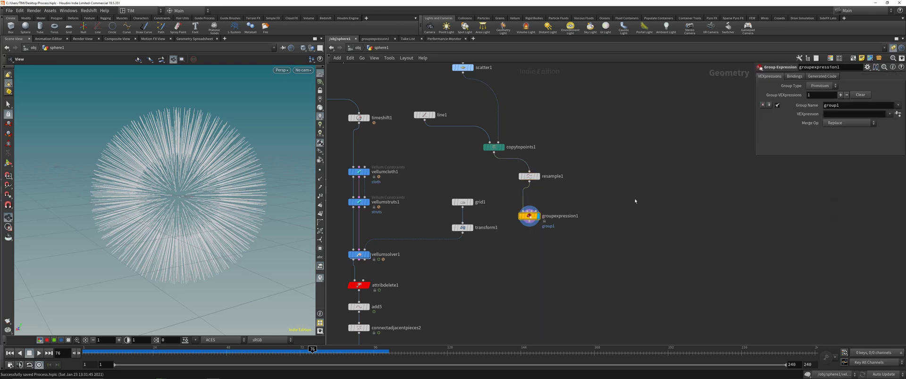
double_click(838, 106)
type("grp_pin")
key("Return")
left_click(839, 113)
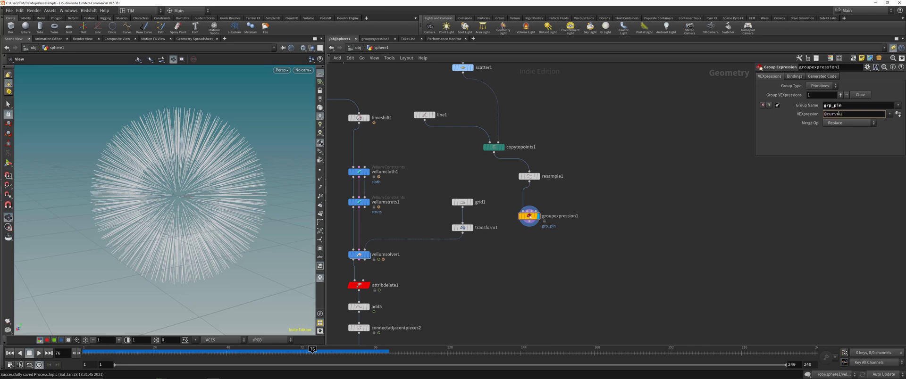
type("@curveu == 1")
key("Return")
left_click(822, 85)
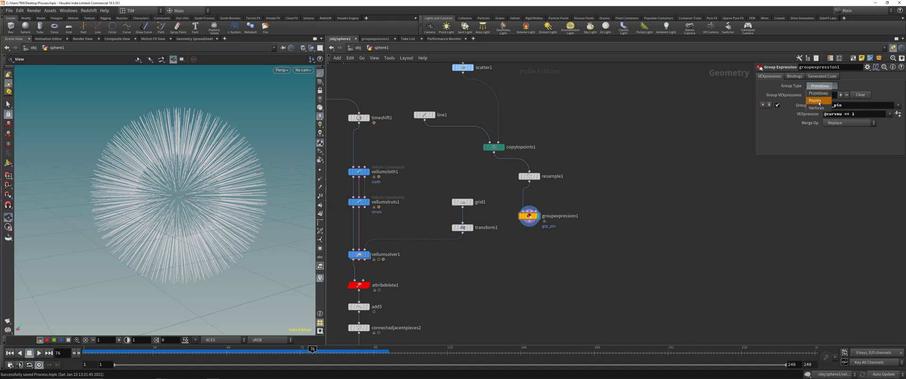
left_click(820, 102)
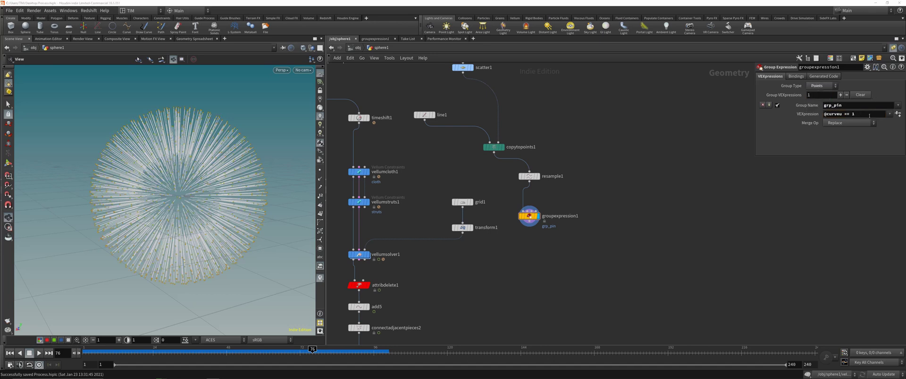
left_click(865, 115)
type("0")
key("Return")
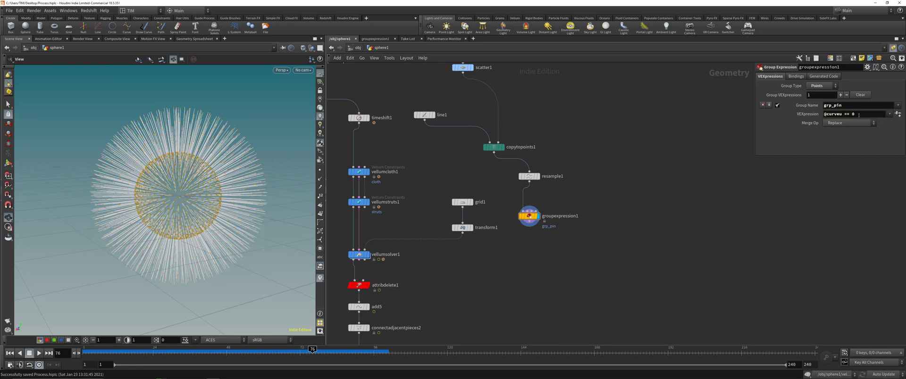
key("ctrl+s")
- Add a Vellum Configure Hair node after groupexpression1 and set its pin points to grp_pin
left_click_drag(203, 182, 375, 208)
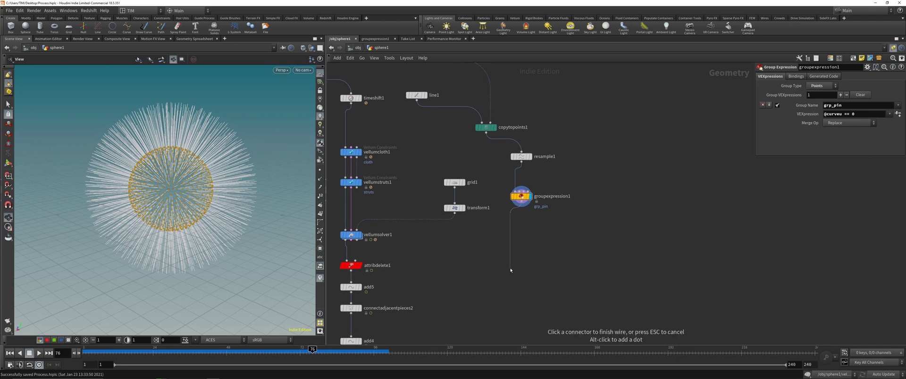
key("Tab")
type("vc")
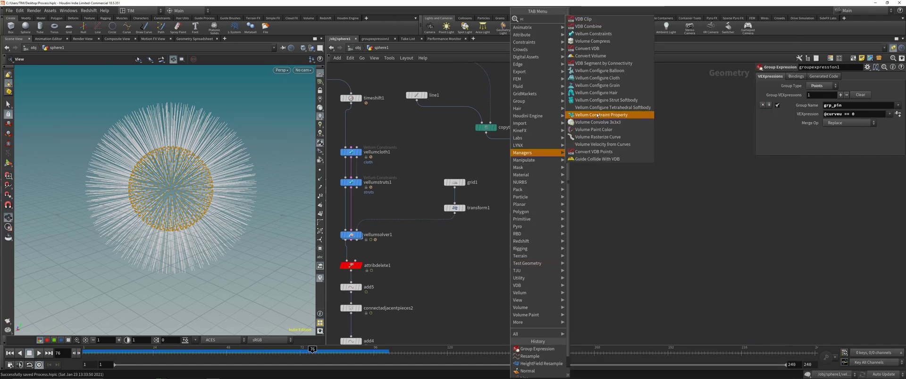
left_click(597, 93)
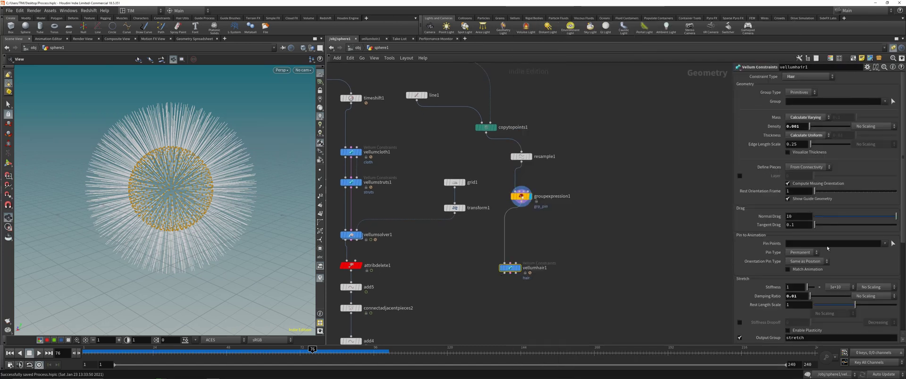
left_click(886, 243)
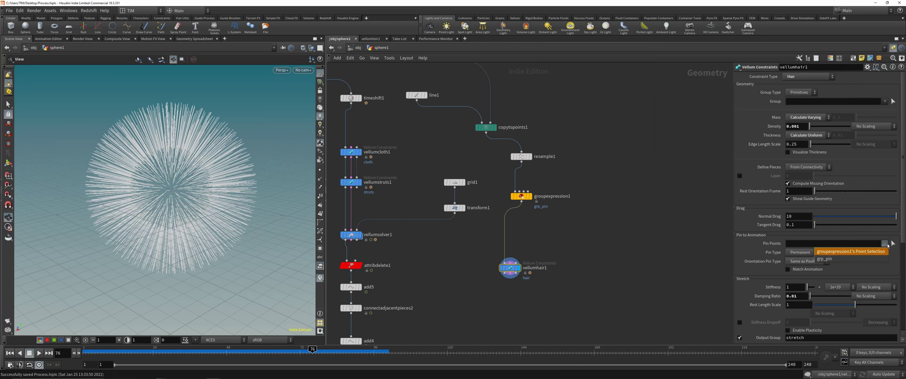
left_click(849, 258)
middle_click_drag(574, 278, 600, 235)
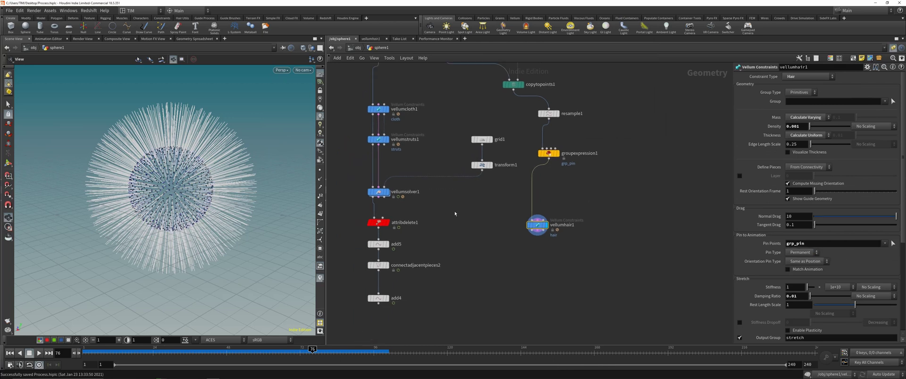
- Duplicate vellumsolver1 below vellumhair1, connect the copy to the hair node and display it
left_click_drag(382, 192, 651, 237, "alt")
left_click_drag(558, 236, 538, 235, "alt")
key("r")
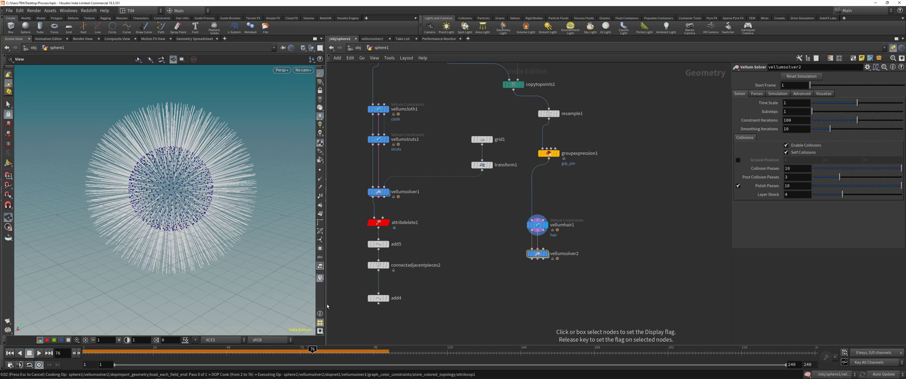
key("Escape")
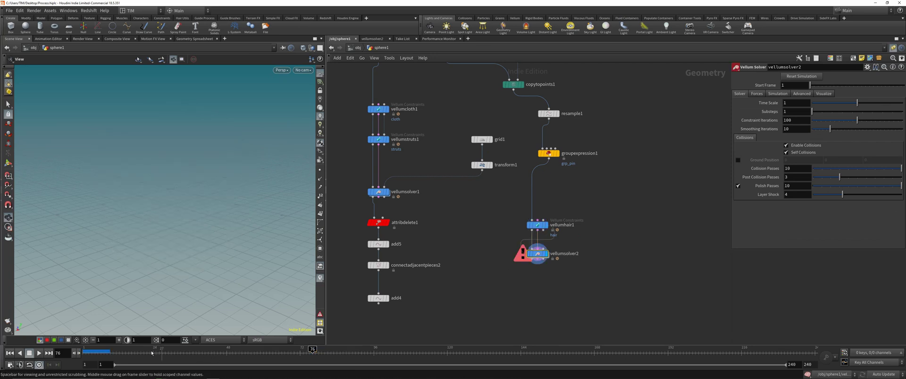
- Play the hair simulation from the first frame and scrub back through it to examine how the strands fall
left_click(10, 353)
left_click(39, 353)
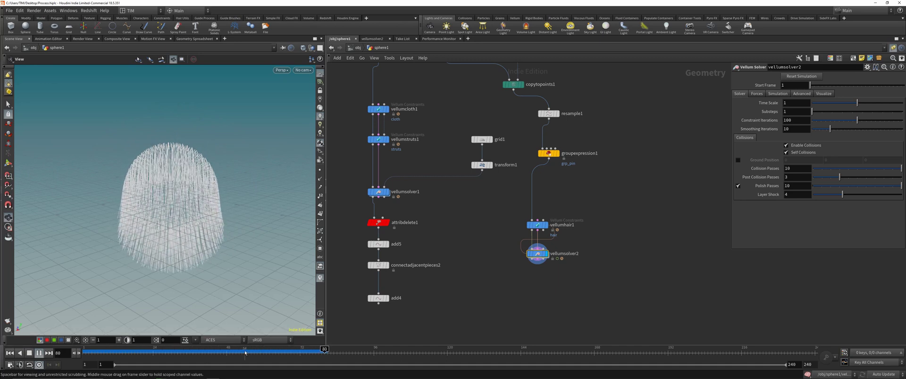
left_click(28, 354)
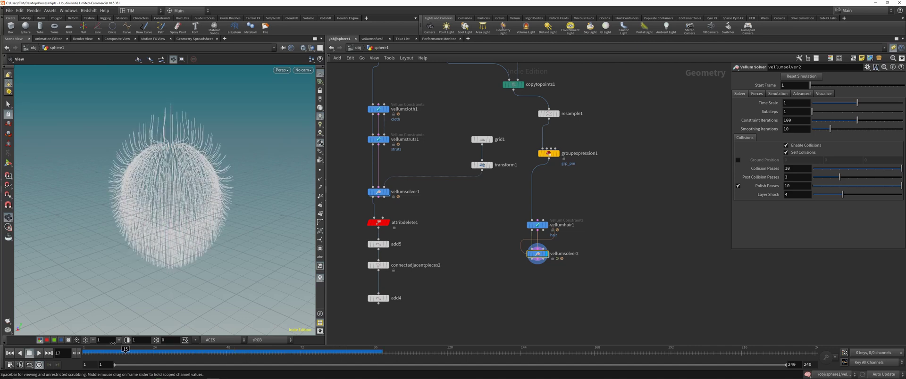
left_click(39, 353)
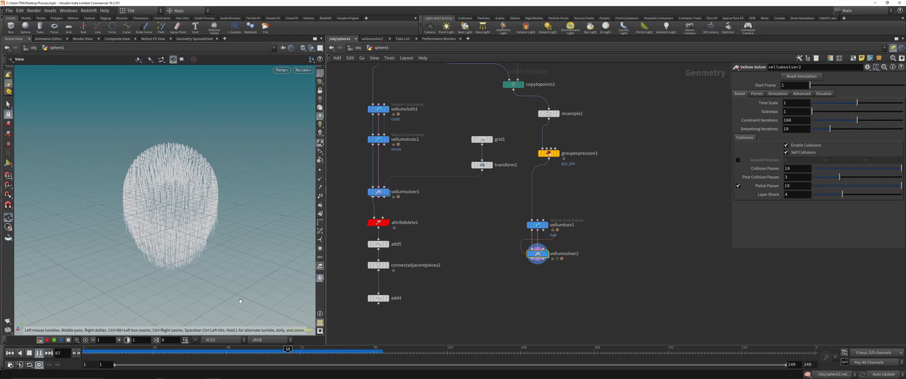
scroll(195, 193, "up", 3)
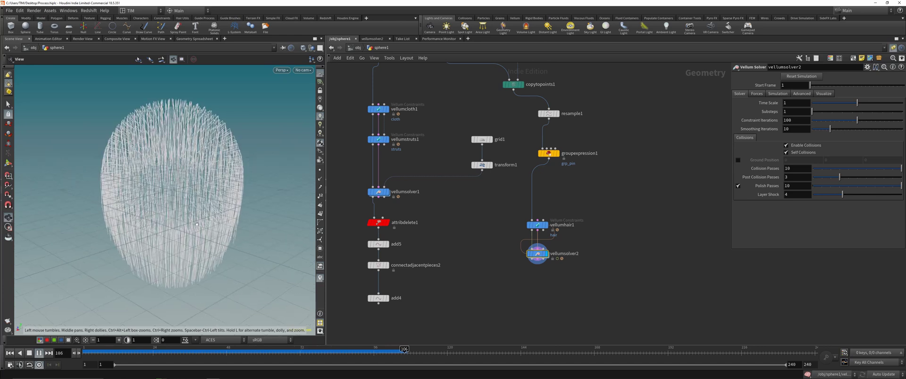
left_click_drag(282, 353, 255, 353)
left_click(249, 353)
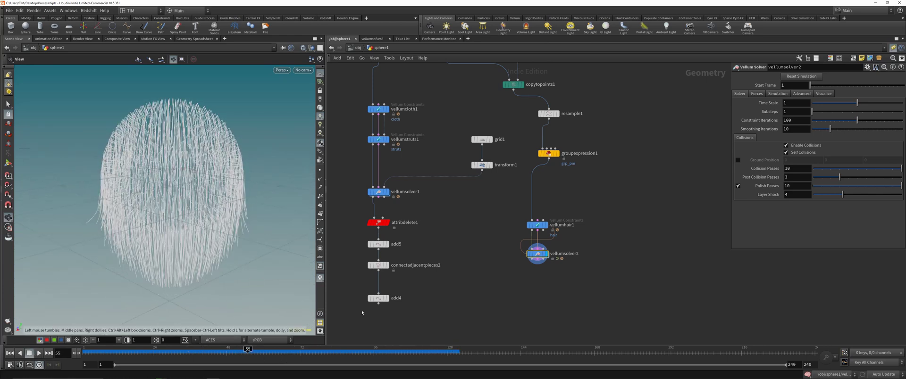
- Duplicate the Attribute VOP node above the cloth branch and place the copy beside the hair solver
scroll(425, 228, "down", 2)
middle_click_drag(336, 112, 375, 138)
left_click_drag(351, 112, 581, 301, "alt")
key("y")
left_click_drag(614, 280, 557, 296)
scroll(556, 296, "up", 2)
scroll(537, 265, "down", 2)
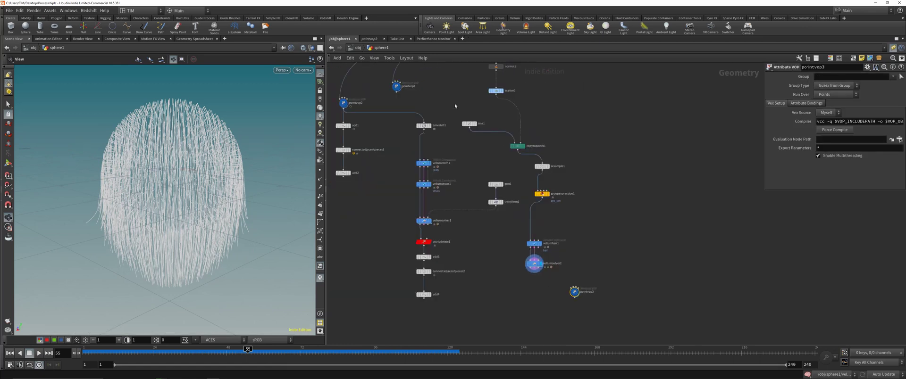
- Duplicate timeshift1 and place the copy below the hair solver
left_click_drag(424, 126, 453, 325, "alt")
scroll(558, 274, "up", 3)
key("y")
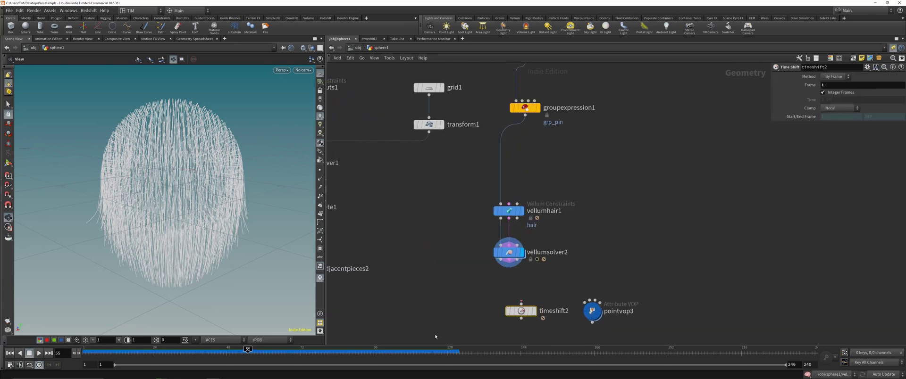
- Scrub the hair simulation back to frame 13 and examine the strand shape
left_click_drag(442, 352, 119, 352)
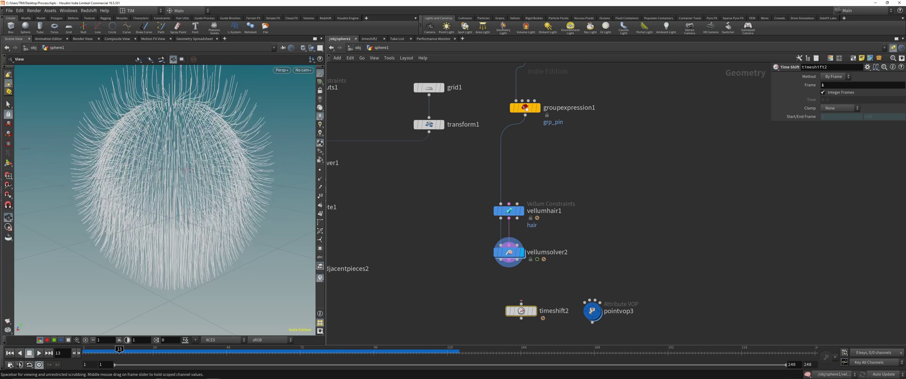
scroll(172, 212, "down", 4)
left_click_drag(172, 213, 203, 203)
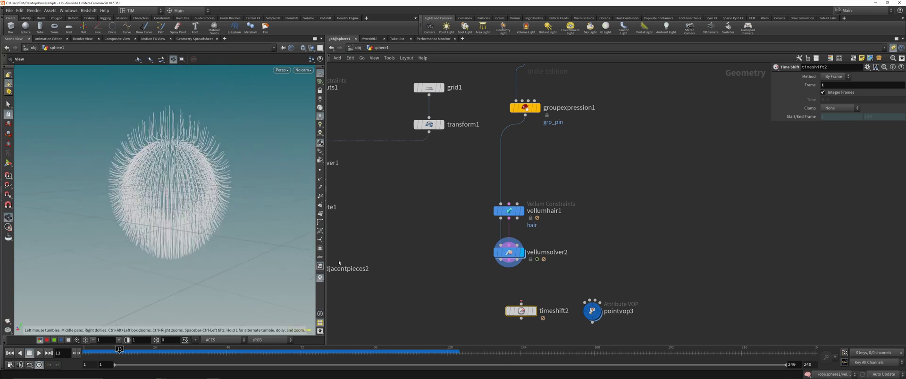
- Connect the copied Time Shift to the output of vellumsolver2 and display it
left_click(501, 260)
left_click(521, 304)
left_click_drag(521, 312, 509, 298)
left_click_drag(481, 313, 543, 279)
key("r")
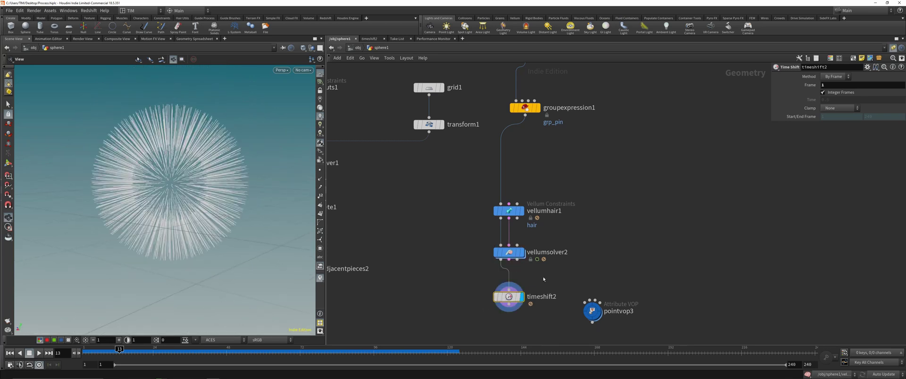
- Set timeshift2's frame to 13
left_click(838, 85)
type("13")
key("Return")
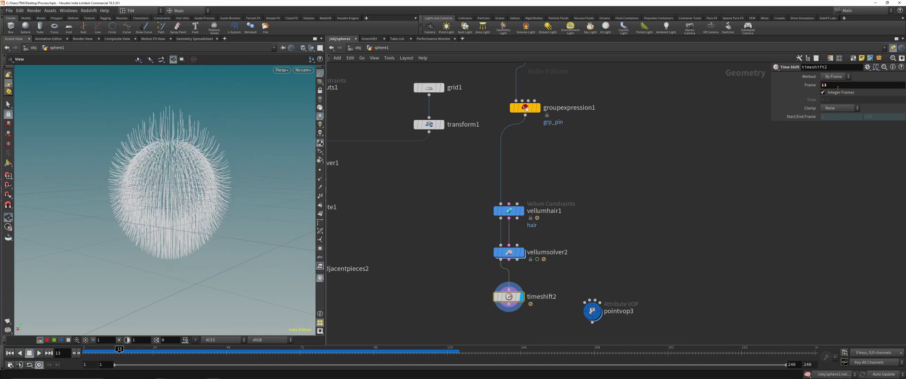
- Duplicate resample1 below timeshift2, display the copy and show the points in the viewport
scroll(631, 124, "down", 3)
middle_click_drag(631, 115, 622, 155)
left_click_drag(542, 119, 532, 315, "alt")
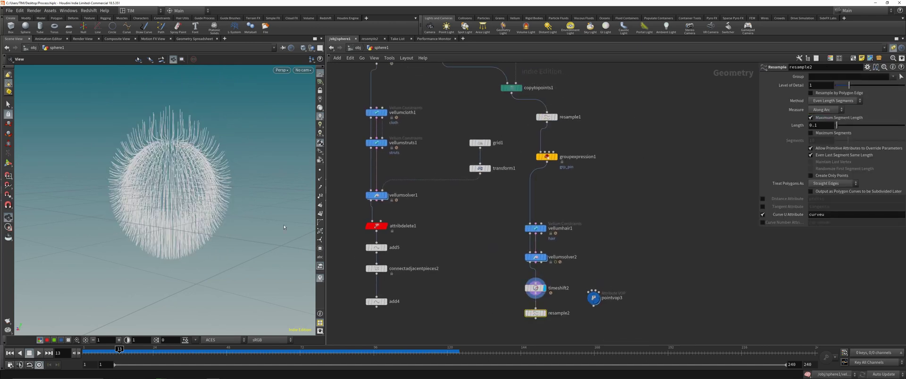
left_click(320, 170)
scroll(200, 129, "up", 5)
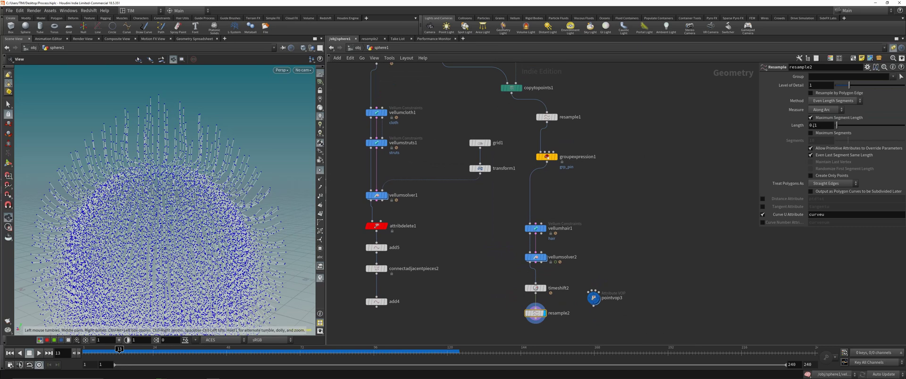
- Set the maximum segment length of resample2 to 0.025
left_click(820, 125)
type("0.025")
key("Return")
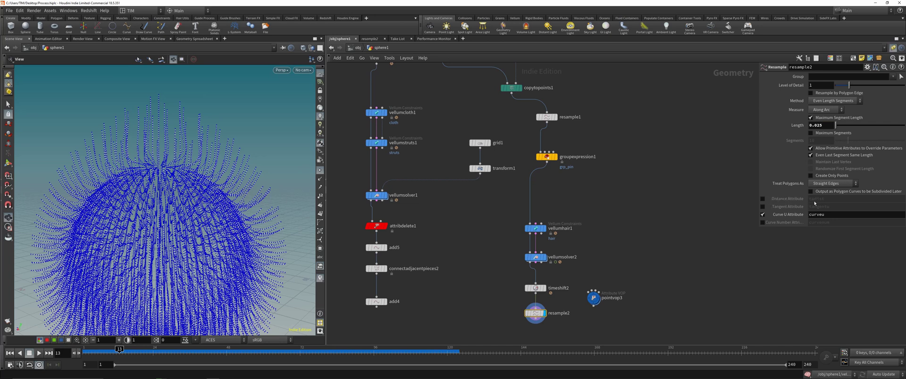
- Connect pointvop3 after resample2, display its result and hide the viewport points
middle_click_drag(660, 283, 667, 192)
left_click_drag(600, 207, 541, 266)
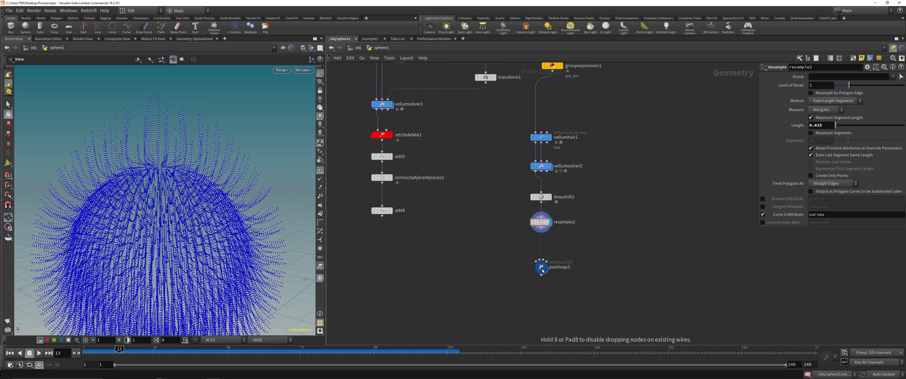
left_click(542, 266)
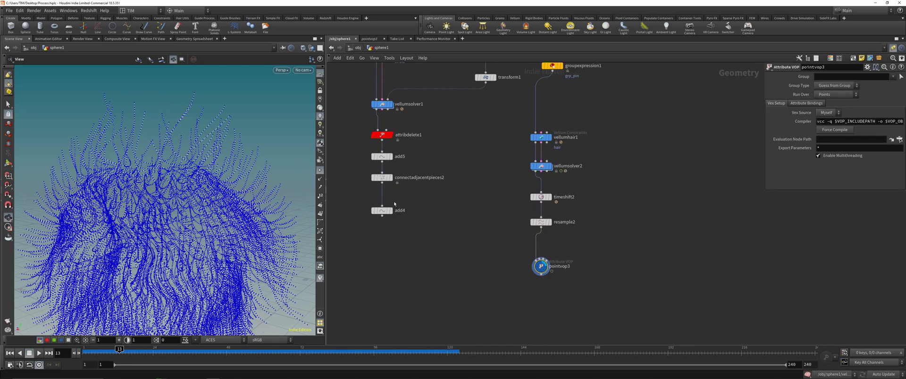
left_click(320, 170)
scroll(461, 217, "down", 5)
left_click_drag(166, 252, 193, 260)
scroll(193, 260, "down", 4)
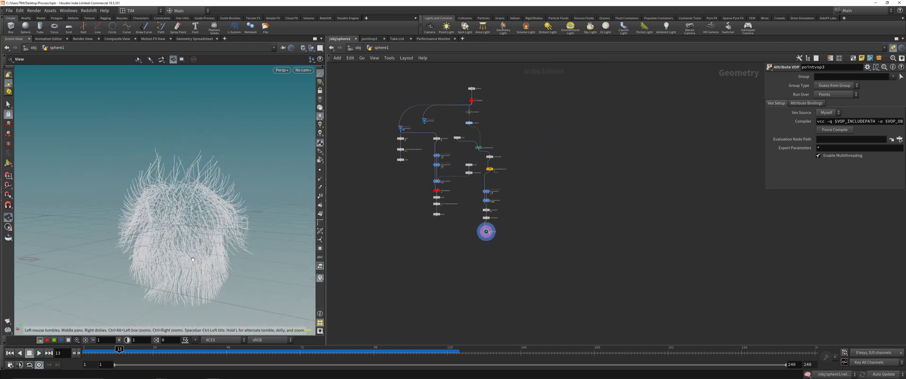
- Return the timeline to frame 1, then delete the Displace Along Normal node inside pointvop3
left_click_drag(122, 352, 81, 328)
double_click(487, 232)
middle_click_drag(553, 217, 486, 285)
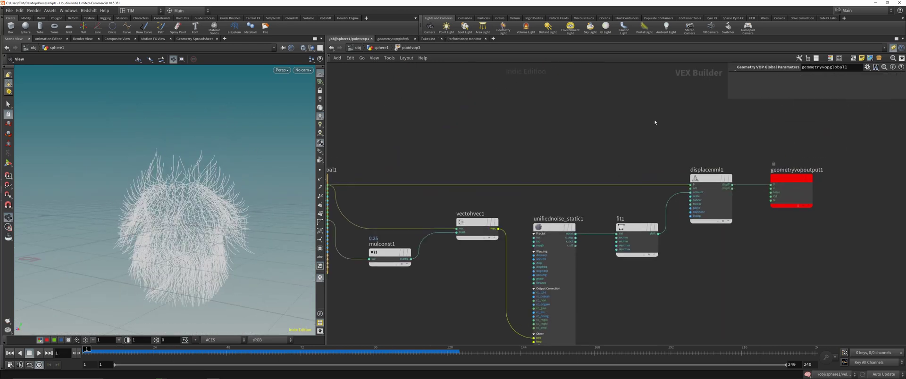
left_click_drag(675, 128, 718, 243)
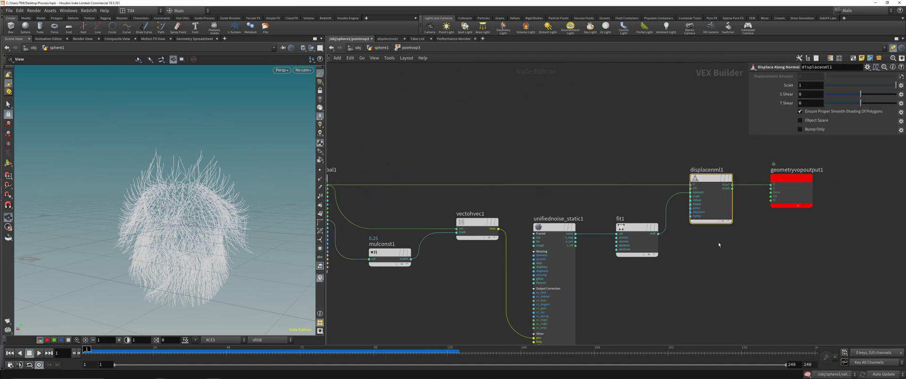
key("Delete")
- Place an Add node between the Fit Range node and the geometry output
middle_click_drag(493, 157, 514, 155)
key("Tab")
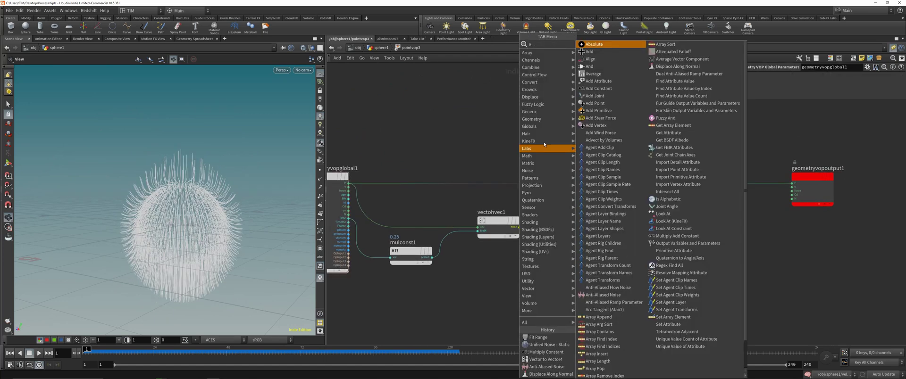
key("Escape")
key("Tab")
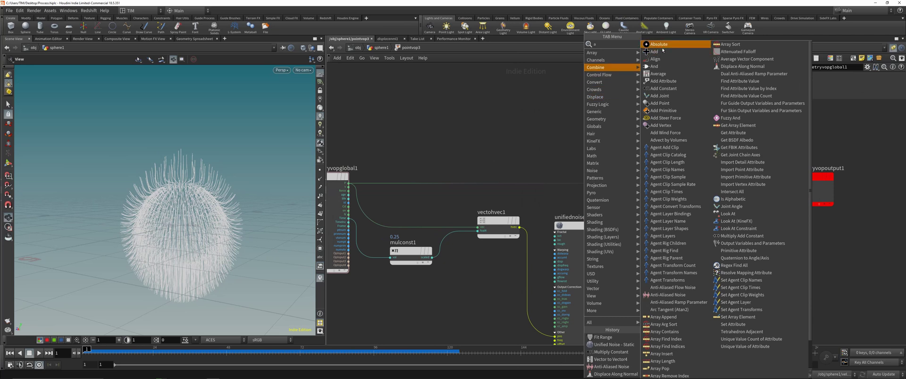
left_click(670, 42)
left_click(710, 209)
- Connect the global P and the Fit Range result to the Add node, and its sum to the output P
left_click(703, 208)
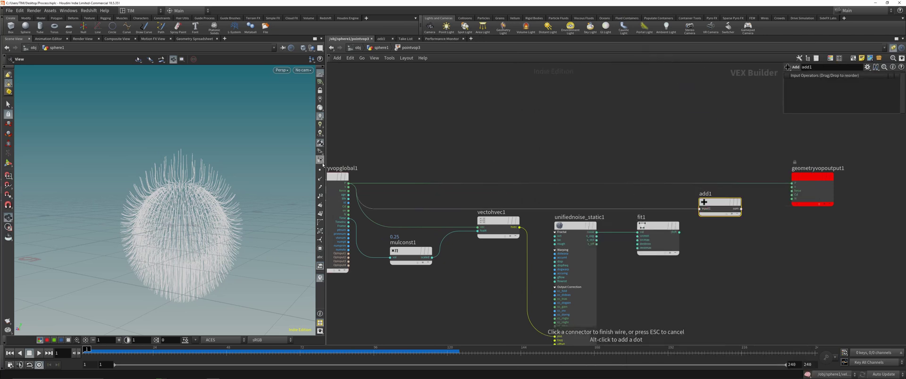
left_click(348, 183)
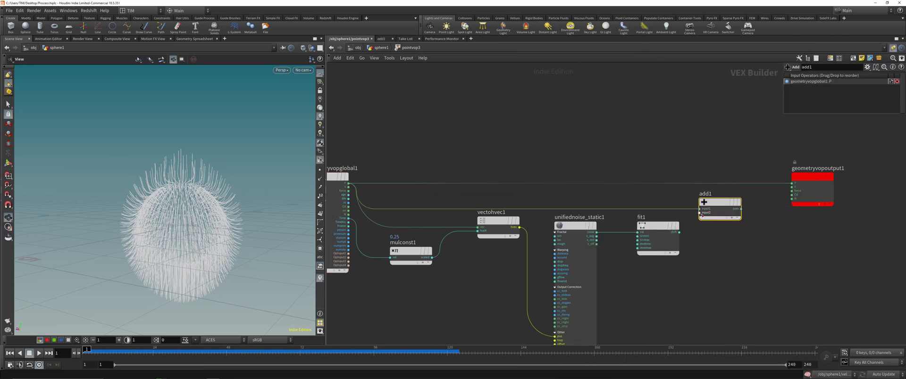
left_click(700, 213)
left_click(679, 232)
left_click(742, 209)
left_click(793, 184)
- Set the Unified Noise signature to 4D Input, 3D Noise, save the scene and return to the sphere1 network
left_click(666, 227)
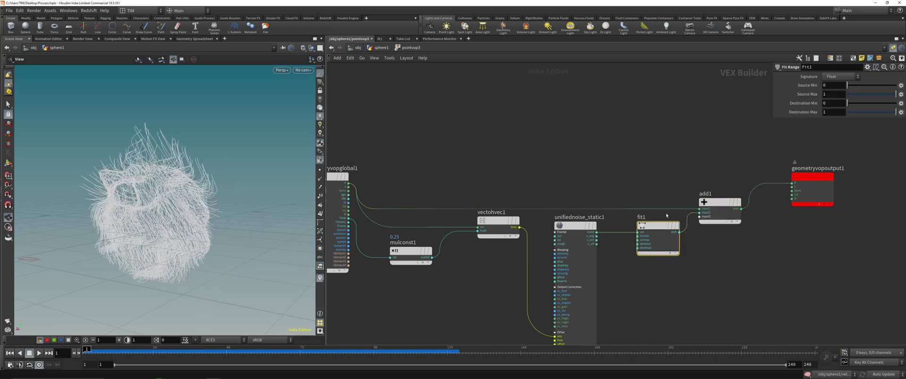
left_click(575, 226)
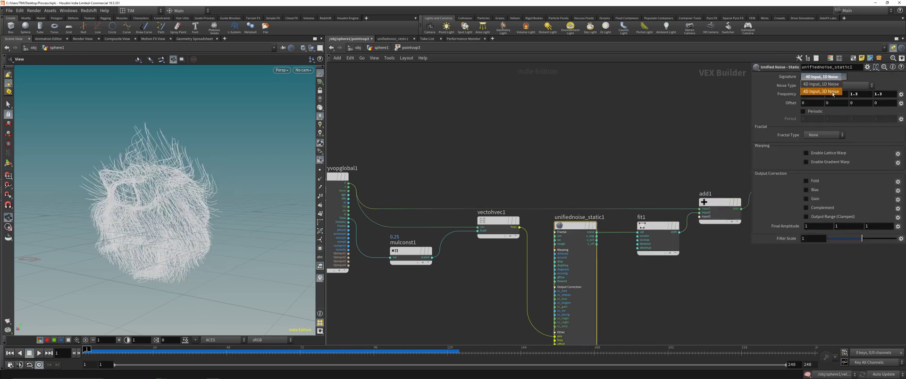
left_click(821, 91)
key("ctrl+s")
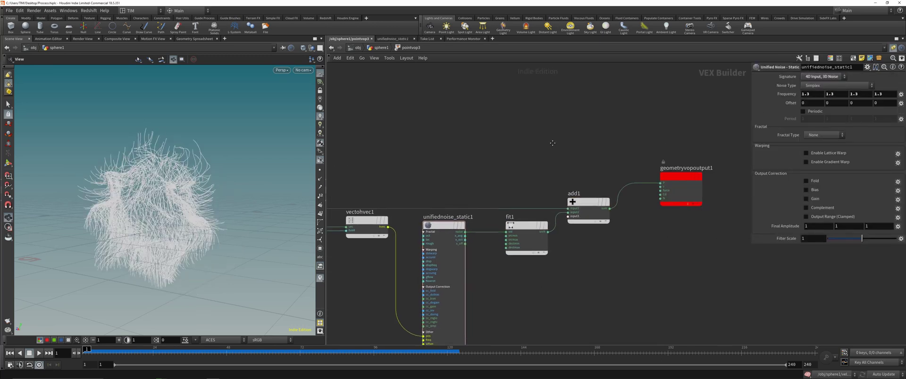
key("u")
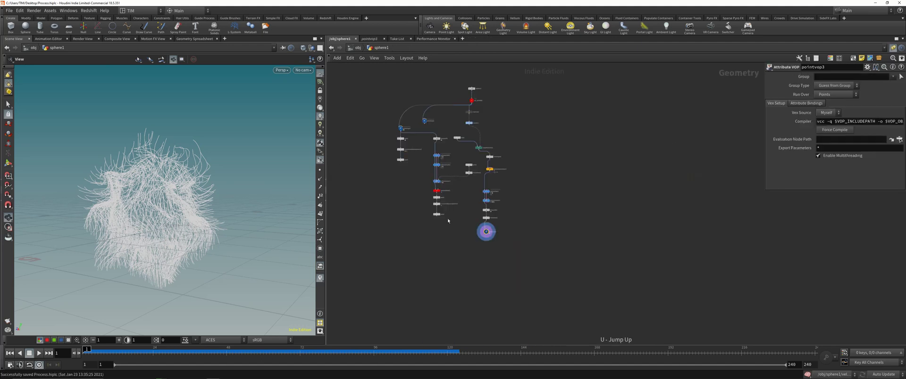
- Play the timeline to review the noise-distorted hair from several angles, stop it and return to frame 6
scroll(449, 221, "up", 4)
left_click(39, 354)
middle_click_drag(405, 146, 401, 181)
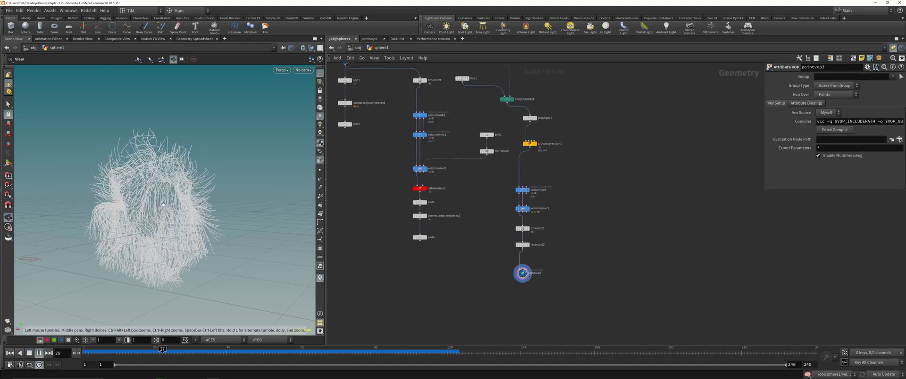
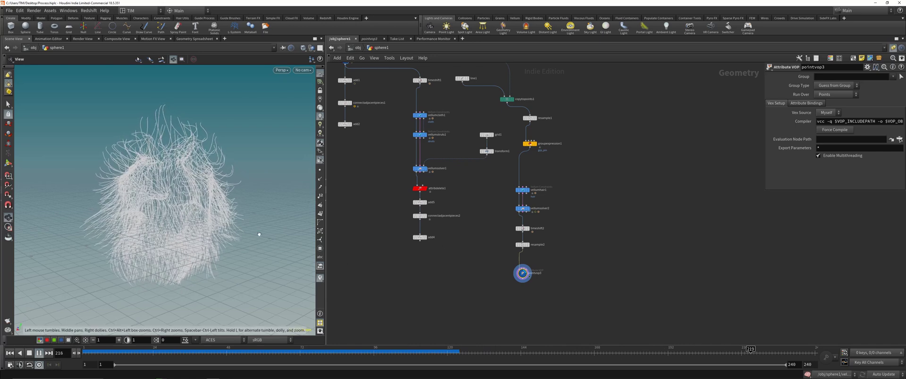
left_click_drag(260, 235, 155, 236)
left_click(39, 353)
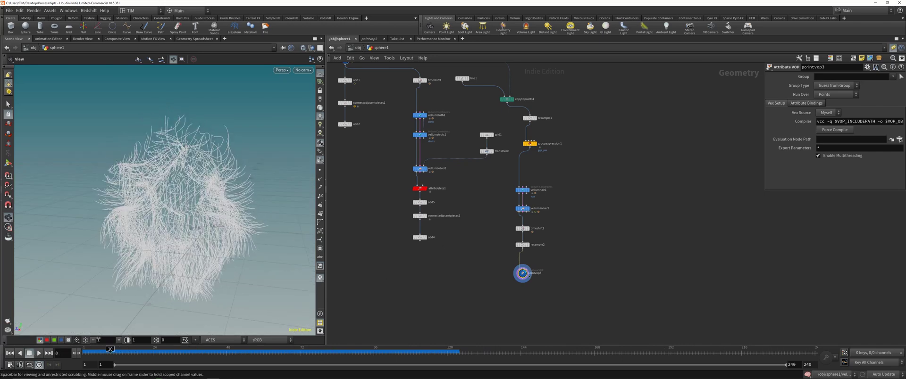
mouse_move(99, 339)
left_mouse_down()
mouse_move(489, 320)
mouse_move(99, 345)
left_mouse_up()
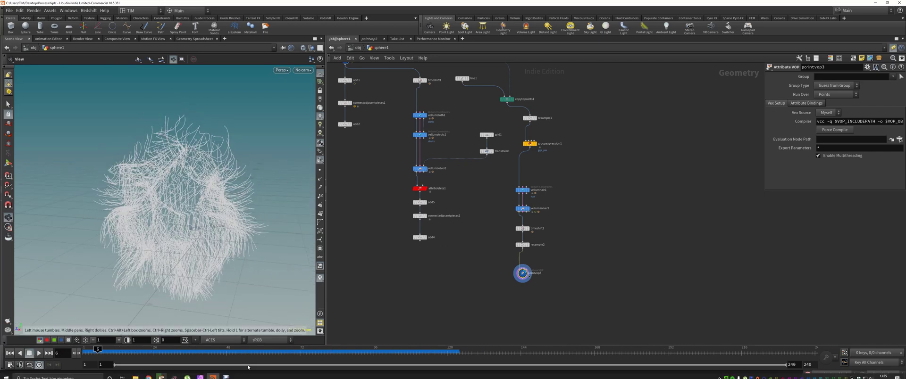
left_click(226, 377)
left_click(379, 302)
left_click_drag(231, 220, 192, 205)
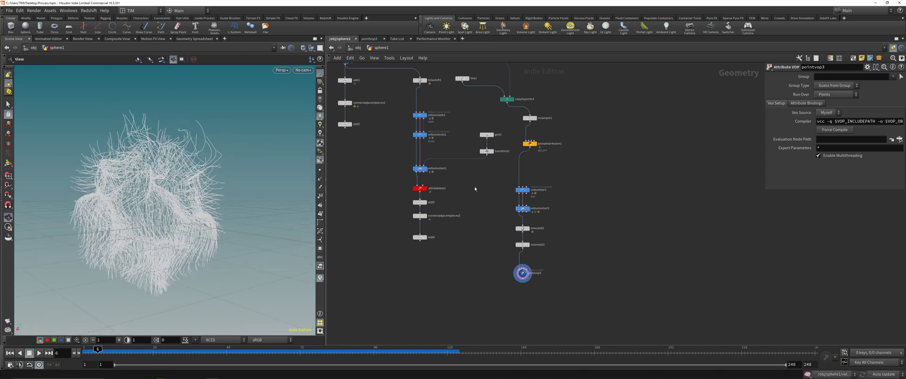
- Display the geometry of the IN_SPHERE null and save the scene
scroll(475, 189, "down", 4)
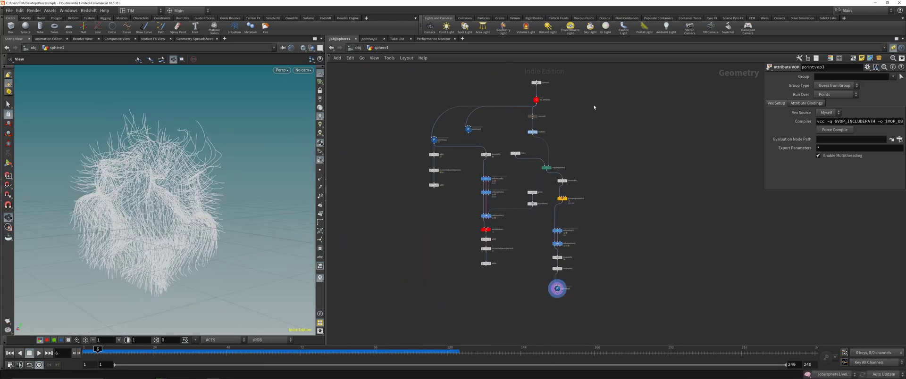
scroll(594, 108, "up", 1)
middle_click_drag(594, 107, 585, 141)
left_click(519, 131)
key("space+g")
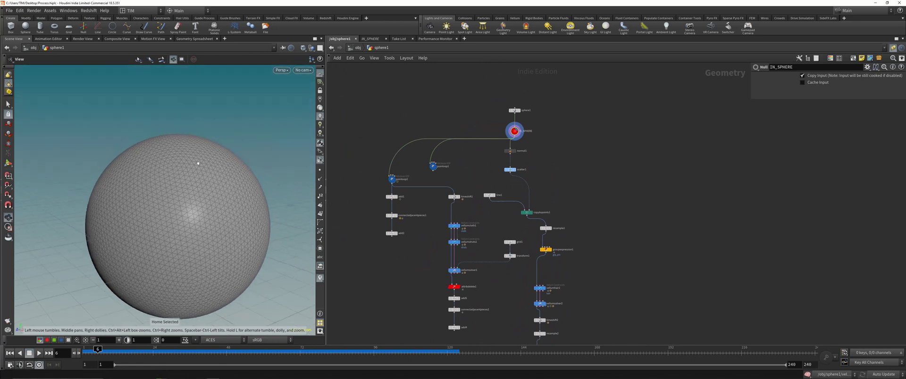
key("ctrl+s")
scroll(201, 181, "up", 1)
middle_click_drag(203, 198, 202, 174)
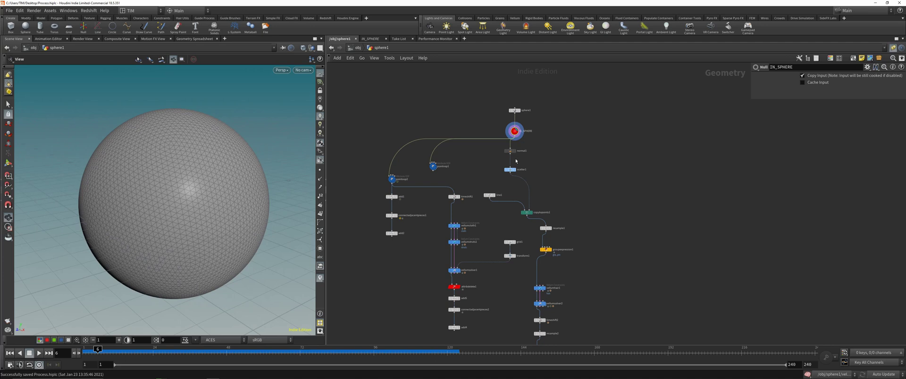
scroll(519, 156, "up", 2)
middle_click_drag(551, 131, 508, 155)
left_click(469, 154)
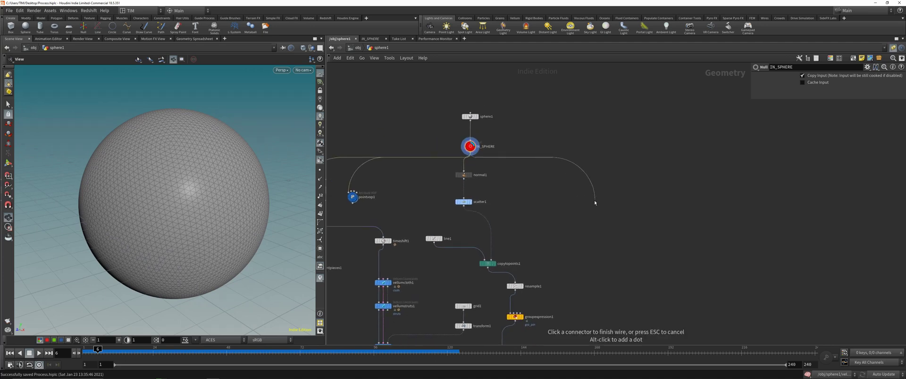
middle_click_drag(588, 213, 513, 201)
key("Escape")
- Duplicate the sphere1 and IN_SPHERE nodes beside the originals and display the copied sphere
left_click_drag(379, 94, 406, 141)
left_click_drag(396, 136, 509, 136, "alt")
left_click_drag(475, 114, 518, 95)
key("r")
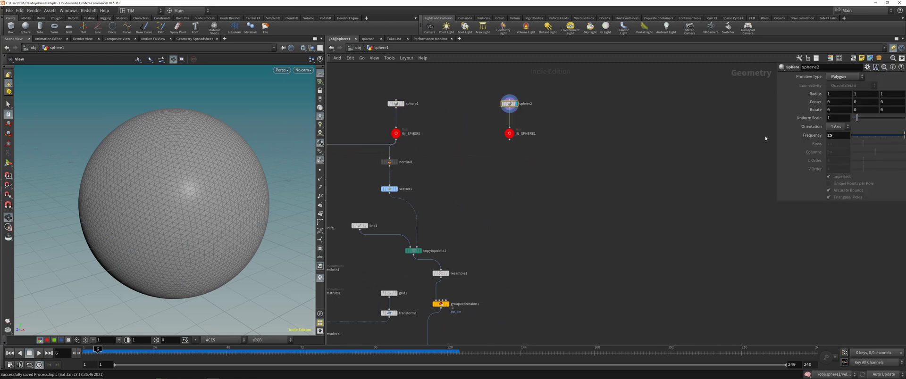
- Set the frequency of sphere2 to 150 and display the IN_SPHERE1 null
double_click(832, 135)
type("150")
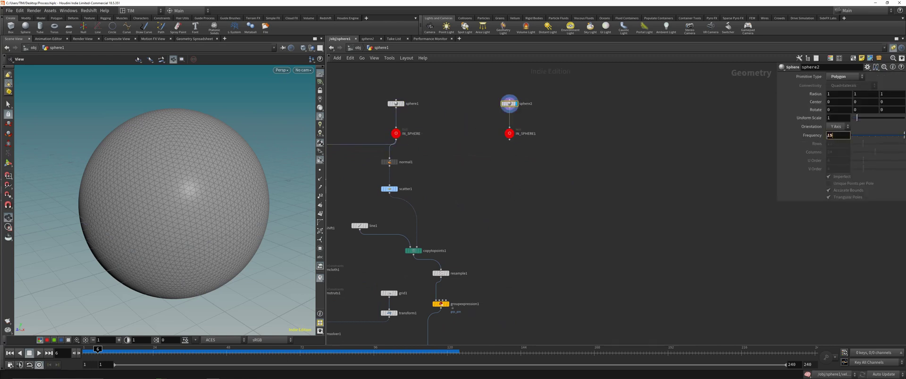
key("Return")
left_click(509, 134)
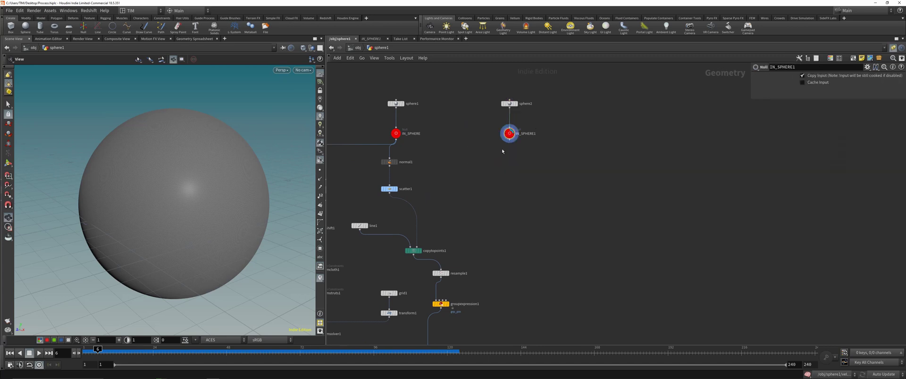
- Reduce the frequency of sphere2 to give the duplicated sphere a coarser mesh
left_click(510, 104)
double_click(845, 135)
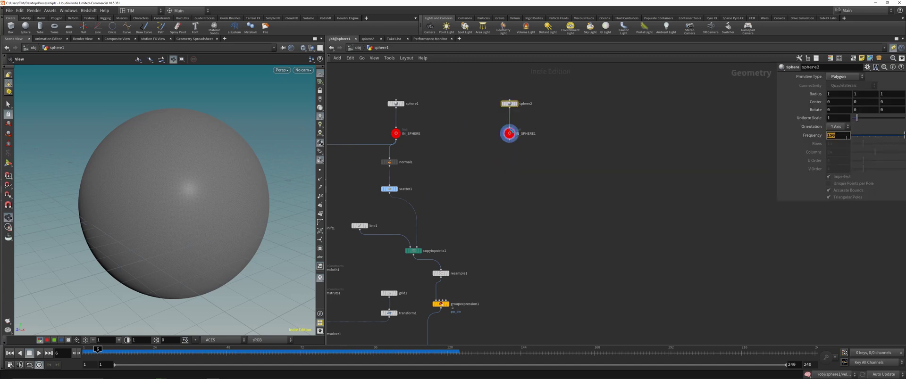
type("5")
key("Return")
- Add a Voronoi Fracture node below IN_SPHERE1, feed it from that null and display it
left_click(511, 138)
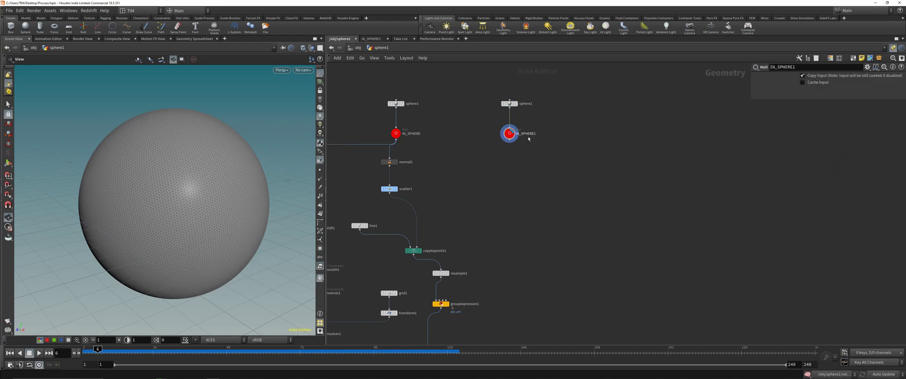
key("Tab")
type("v")
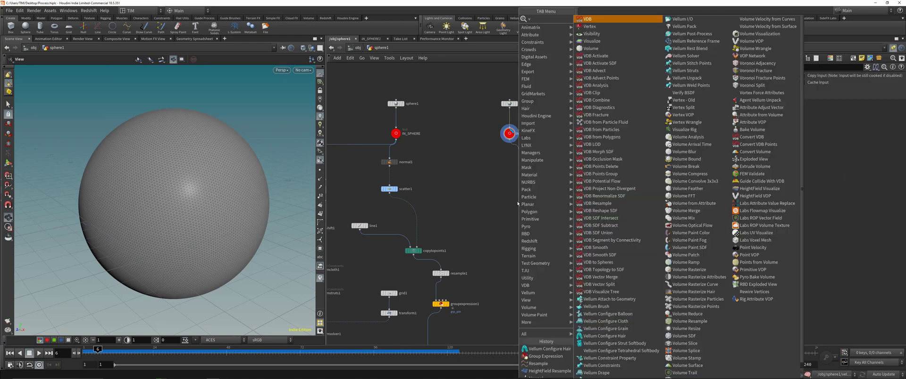
type("or")
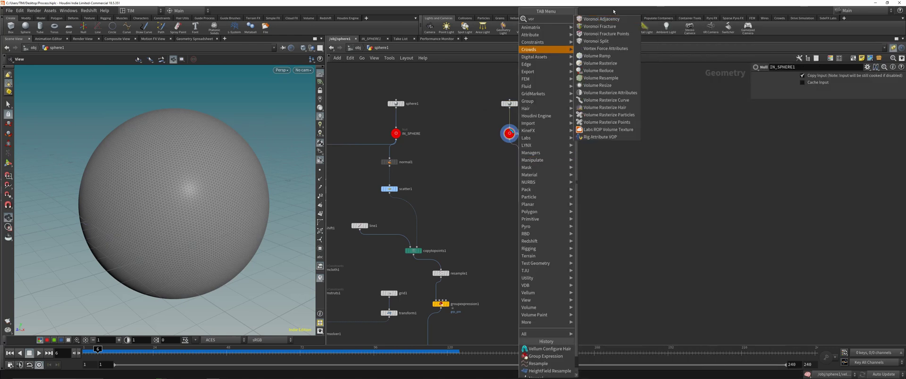
left_click(599, 27)
left_click_drag(519, 202, 515, 217)
left_click_drag(492, 229, 576, 202)
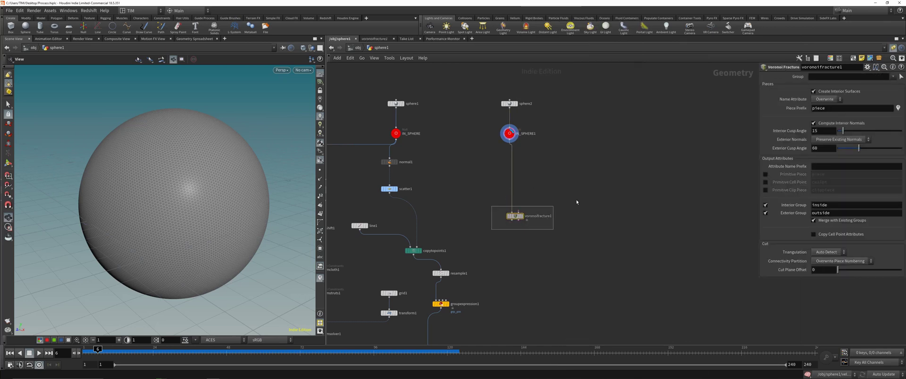
key("r")
- Add a Scatter node fed by IN_SPHERE1 and connect it to the second input of voronoifracture1
left_click_drag(520, 212, 552, 178)
type("scat")
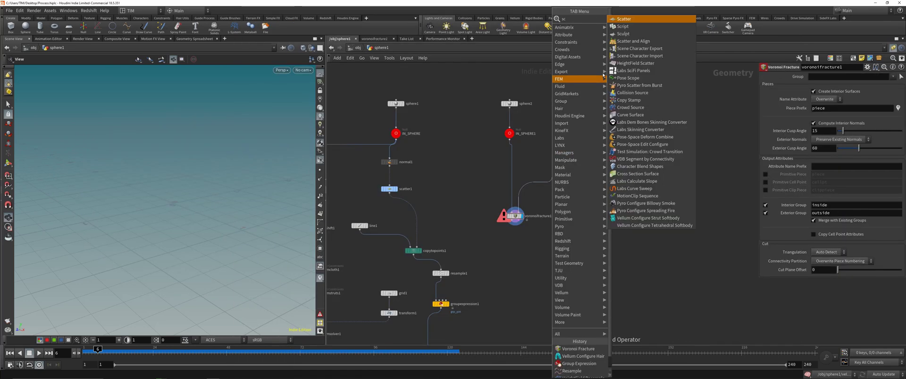
key("Return")
left_click(511, 141)
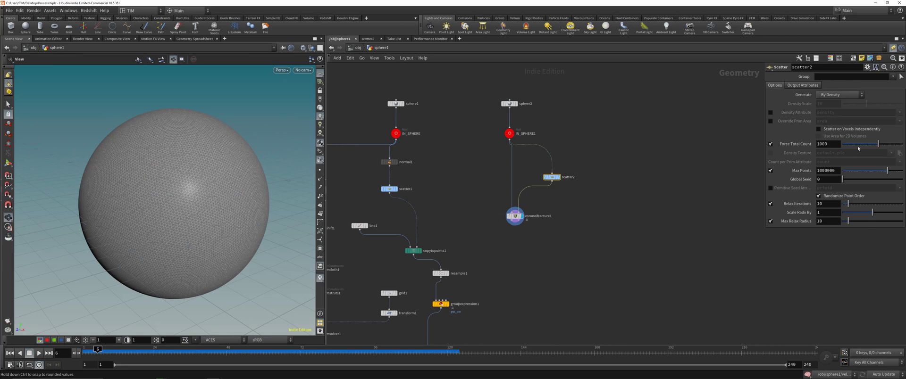
left_click(514, 222)
left_click_drag(194, 200, 173, 214)
right_click_drag(173, 213, 190, 171)
left_click_drag(190, 172, 108, 188)
right_click_drag(108, 188, 109, 299)
middle_click_drag(105, 221, 175, 206)
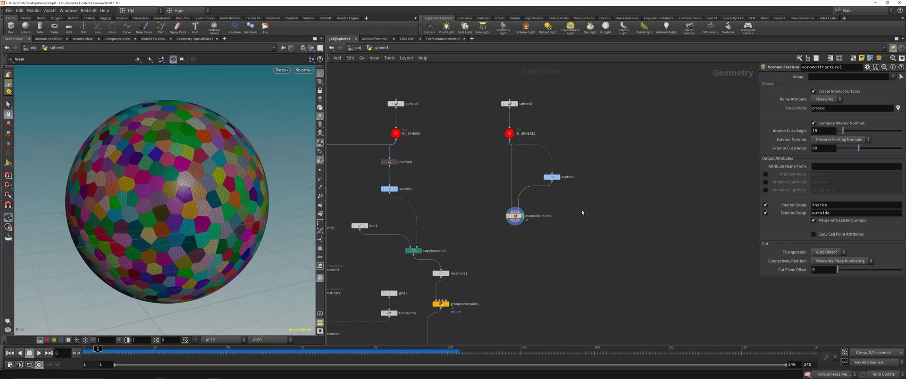
- Check the attributes of voronoifracture1 and enable its Primitive Piece output attribute, named piece
scroll(519, 223, "up", 1)
middle_click(514, 215)
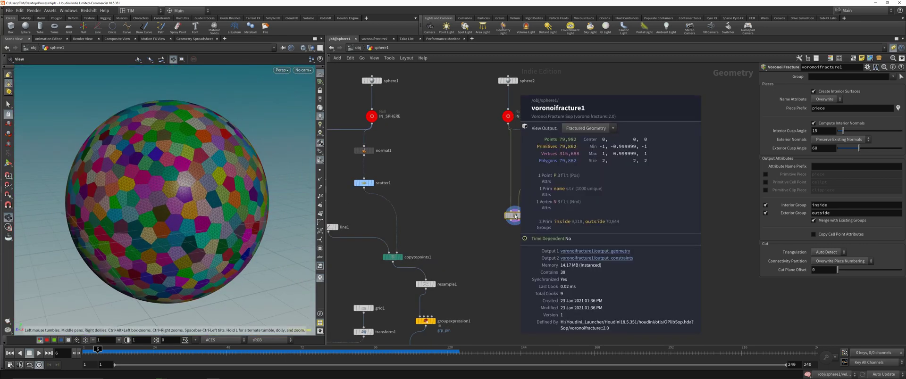
mouse_move(830, 96)
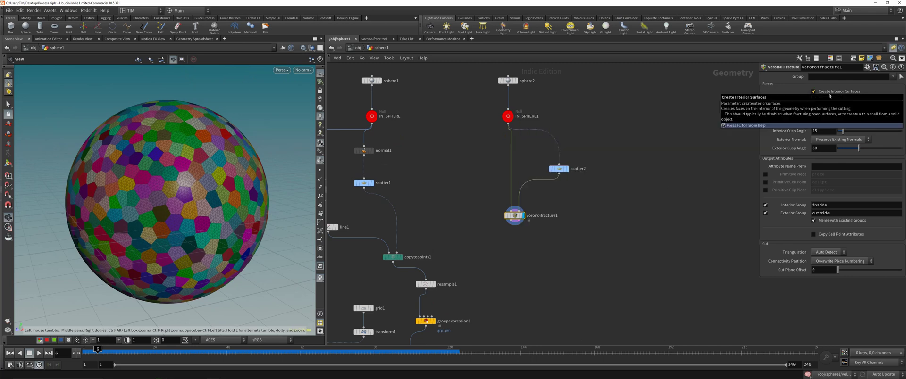
middle_click_drag(533, 268, 518, 231)
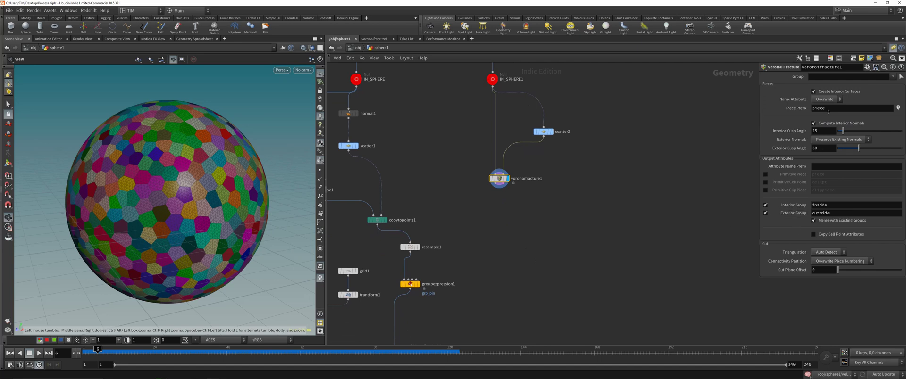
middle_click(497, 181)
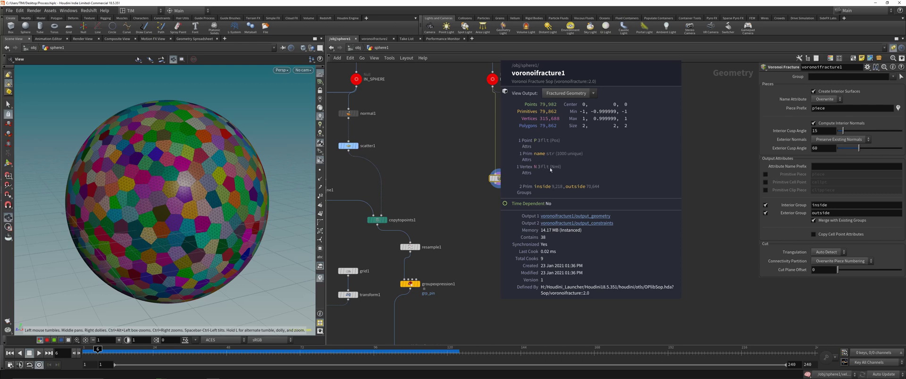
left_click(766, 175)
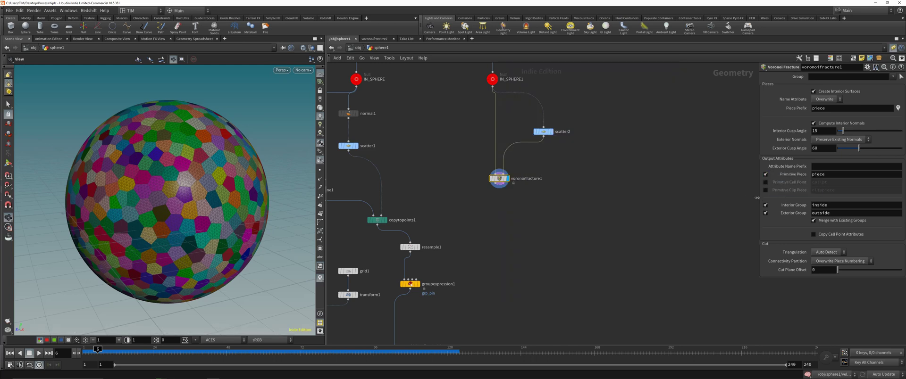
middle_click(502, 180)
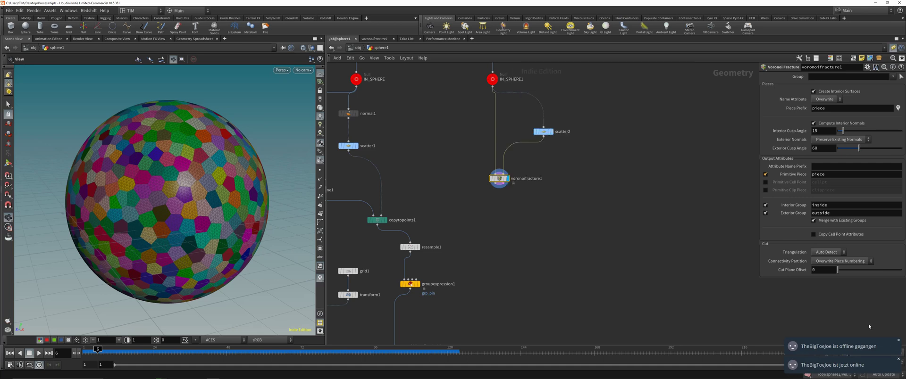
- Add a For-Each Connected Piece loop after the output of voronoifracture1
left_click(499, 185)
key("Tab")
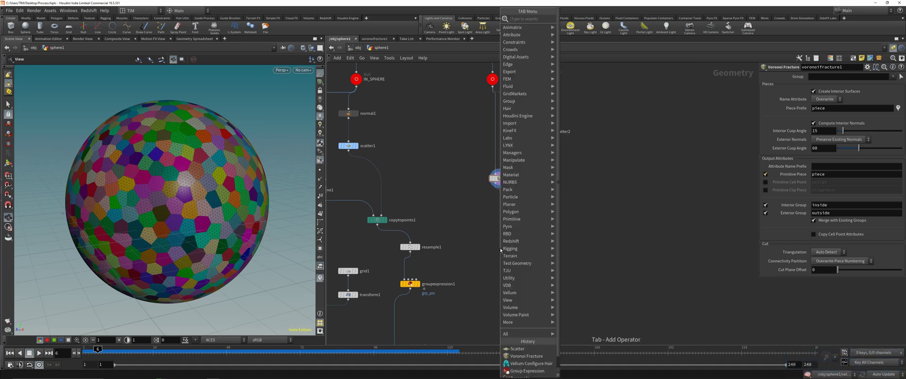
type("for")
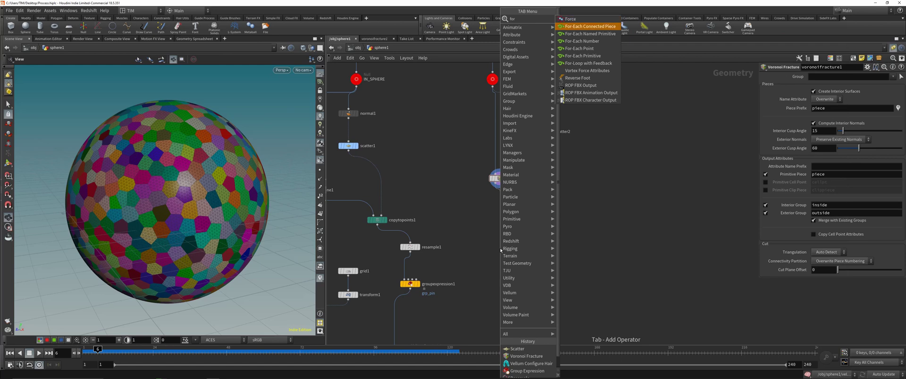
key("Return")
left_click(501, 251)
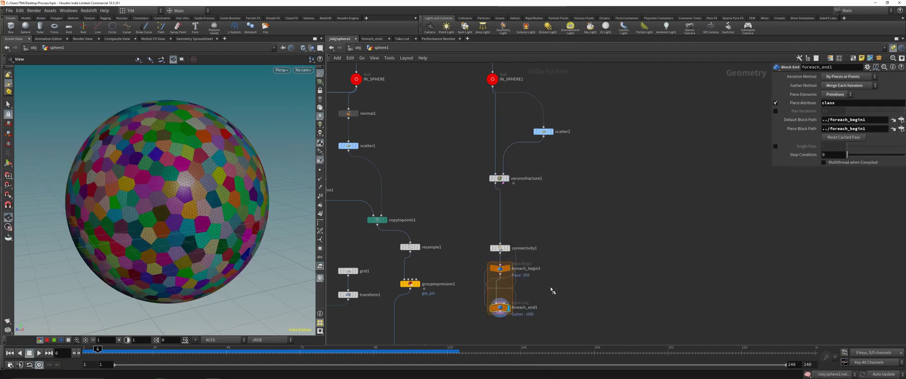
- Check the Connectivity and fracture settings, and enable Single Pass on foreach_end1 to preview one piece
key("Page_Up")
key("Page_Up")
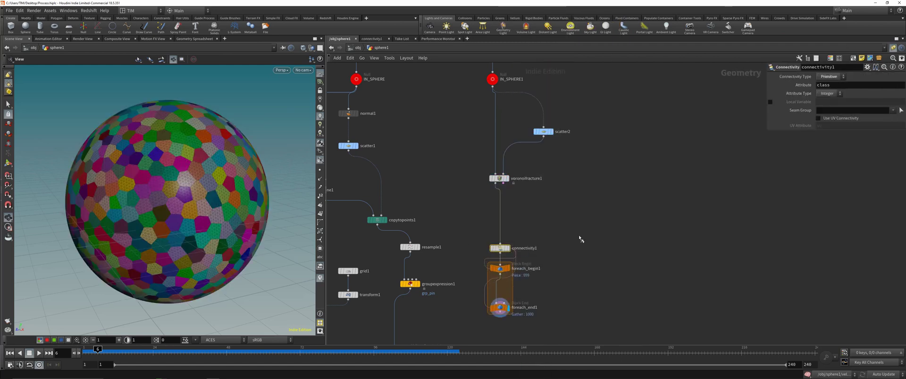
key("r")
key("Page_Down")
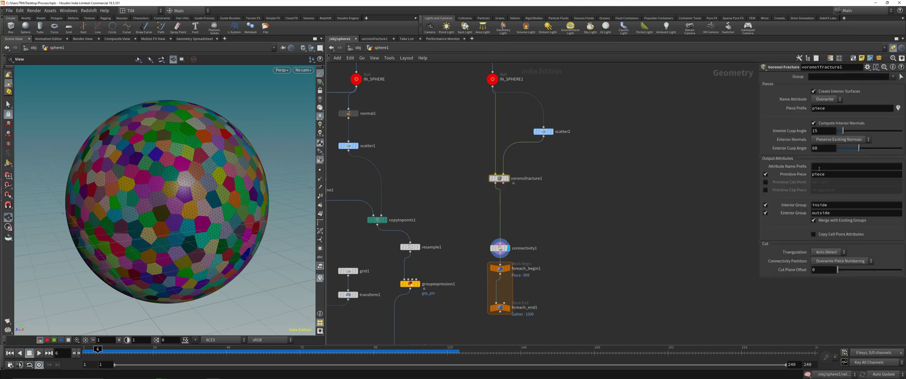
key("Page_Down")
key("r")
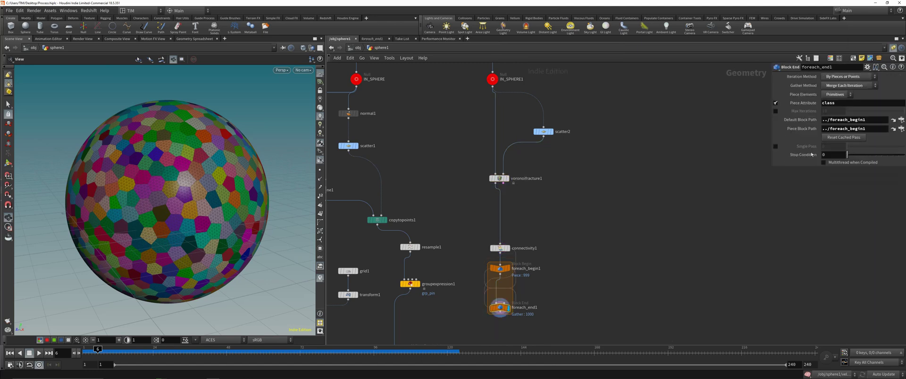
left_click(776, 146)
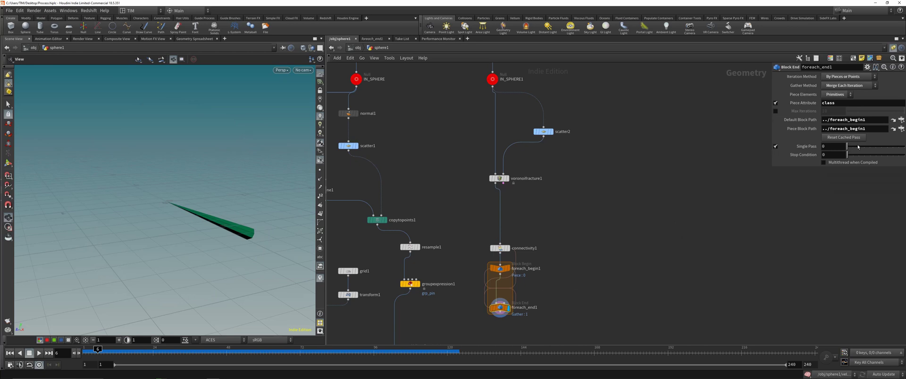
mouse_move(847, 147)
left_mouse_down()
mouse_move(895, 147)
mouse_move(845, 147)
left_mouse_up()
- Rearrange the Connectivity and for-each nodes to leave room inside the loop, and turn off Single Pass on foreach_end1
left_click_drag(472, 319, 552, 243)
left_click_drag(501, 249, 545, 221)
left_click_drag(496, 280, 549, 296)
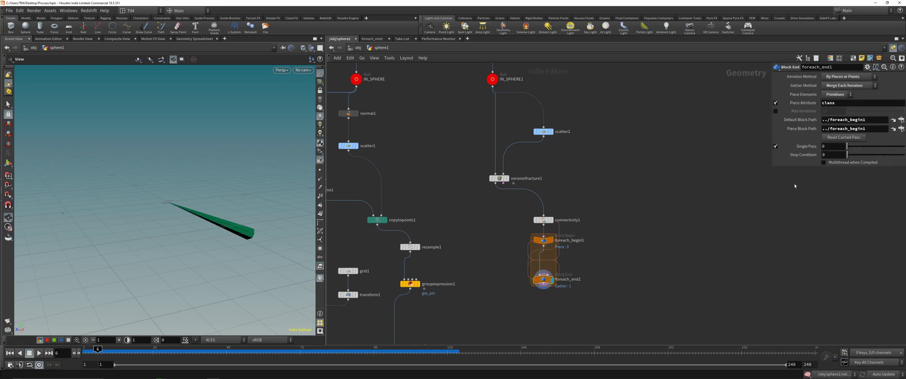
left_click(776, 146)
left_click(552, 240)
left_click_drag(543, 280, 543, 314)
- Add a Transform node fed by foreach_begin1 inside the loop and apply its Centroid preset
scroll(492, 265, "up", 2)
middle_click_drag(493, 265, 443, 234)
key("Tab")
mouse_move(472, 79)
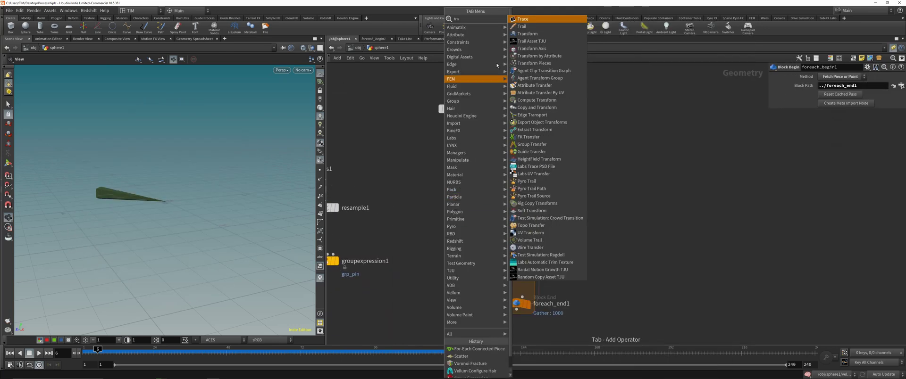
left_click(530, 35)
left_click(556, 239)
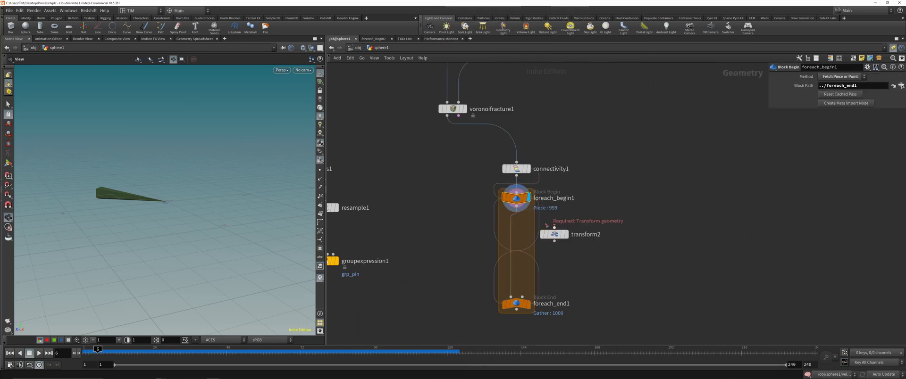
left_click(555, 235)
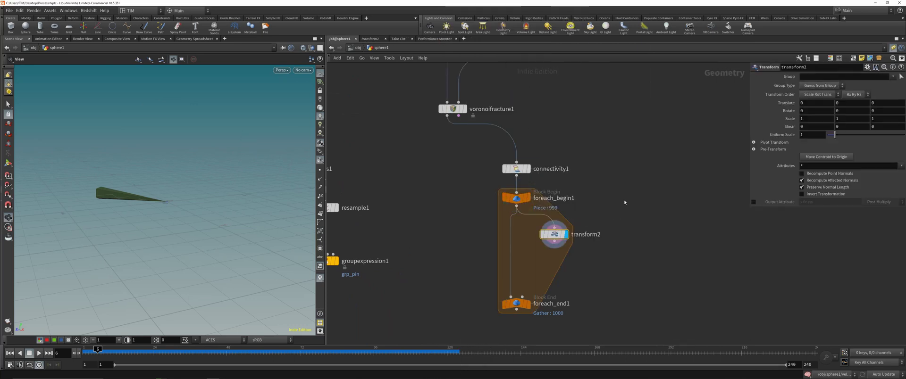
left_click(868, 68)
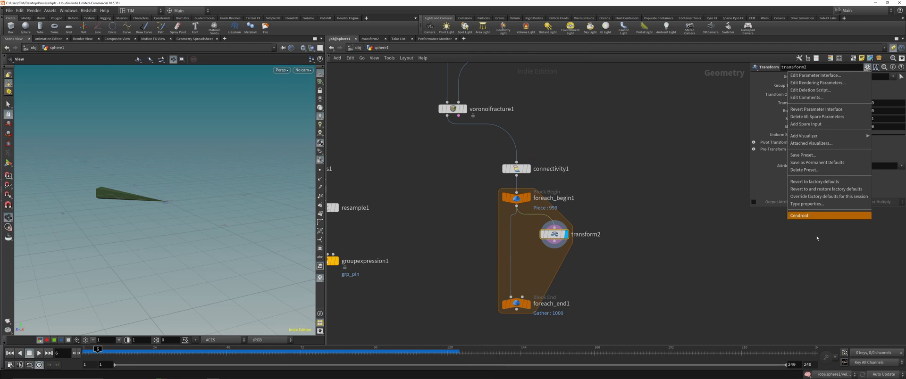
left_click(831, 215)
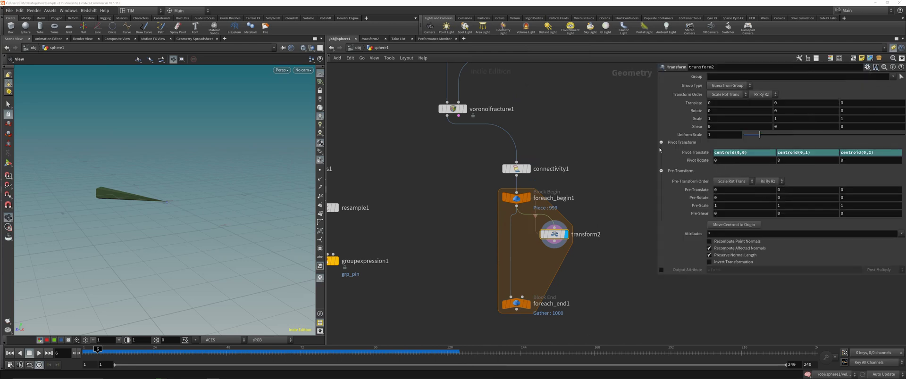
- Add a second Transform node inside the loop, wired from foreach_begin1, and expand its Pivot Transform parameters
key("f")
key("Tab")
type("tr")
left_click(623, 34)
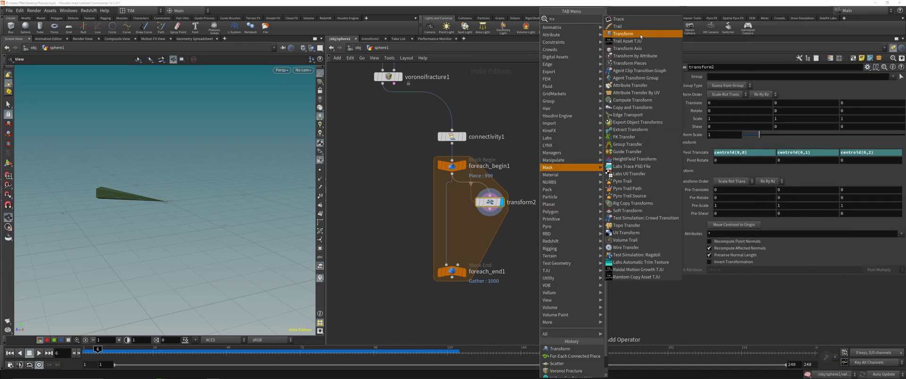
left_click(543, 218)
left_click_drag(453, 174, 538, 230)
left_click(551, 237)
left_click(761, 143)
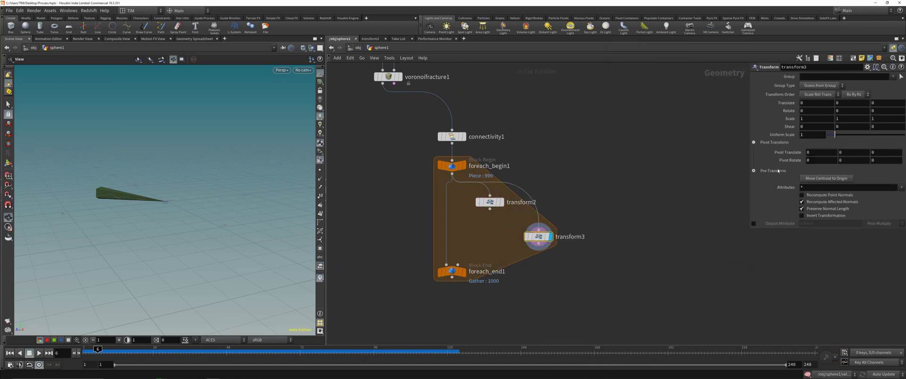
left_click_drag(751, 229, 662, 247)
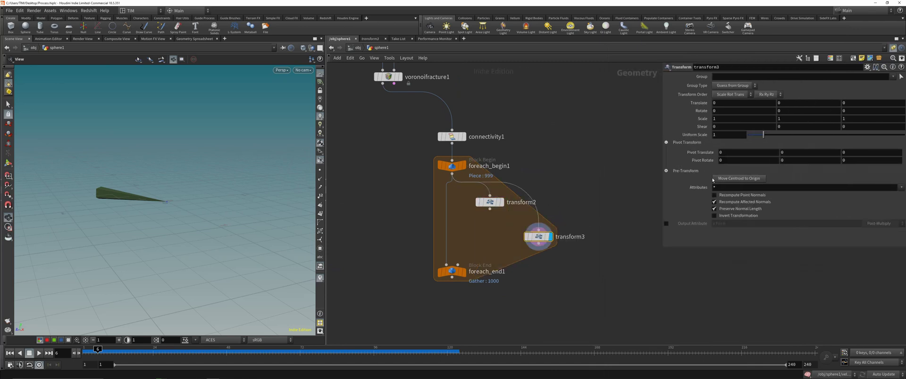
left_click(734, 152)
left_click_drag(170, 200, 132, 188)
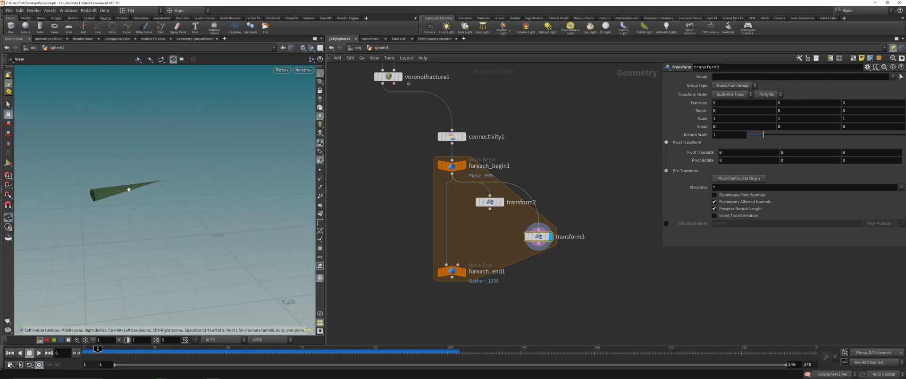
left_click(734, 152)
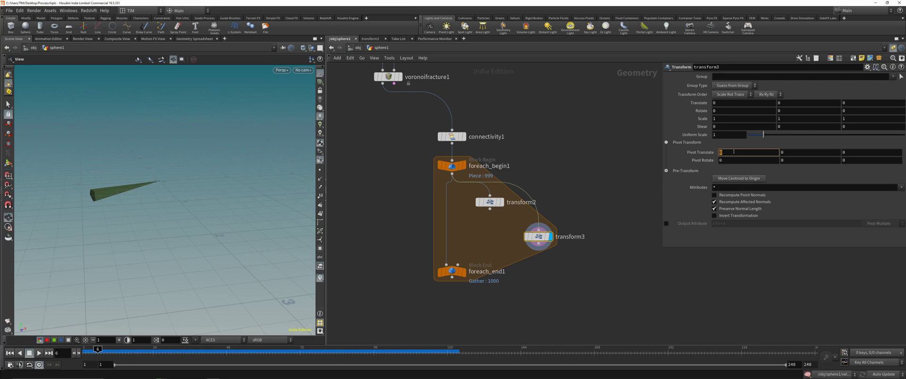
type("cent")
key("Return")
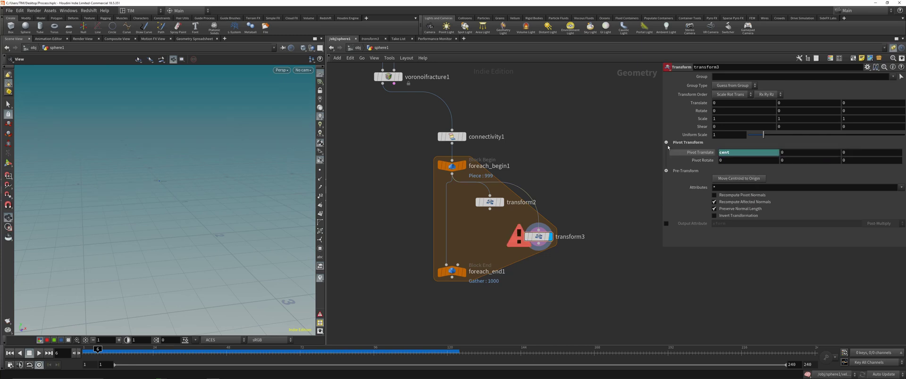
left_click(666, 143)
left_click(666, 143)
left_click(743, 154)
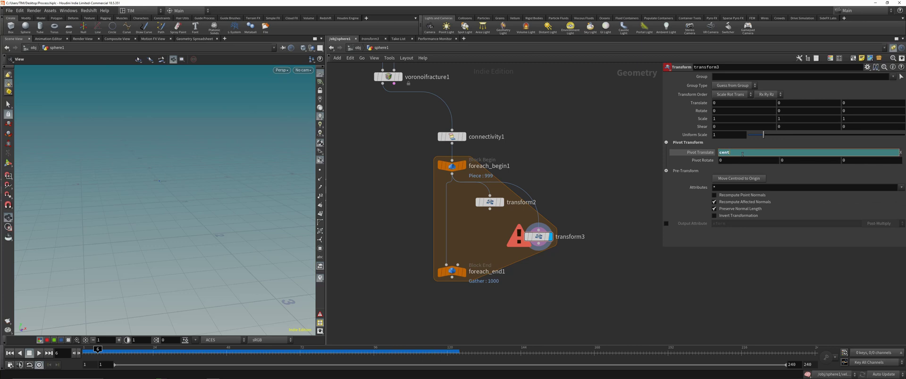
key("BackSpace")
type("d")
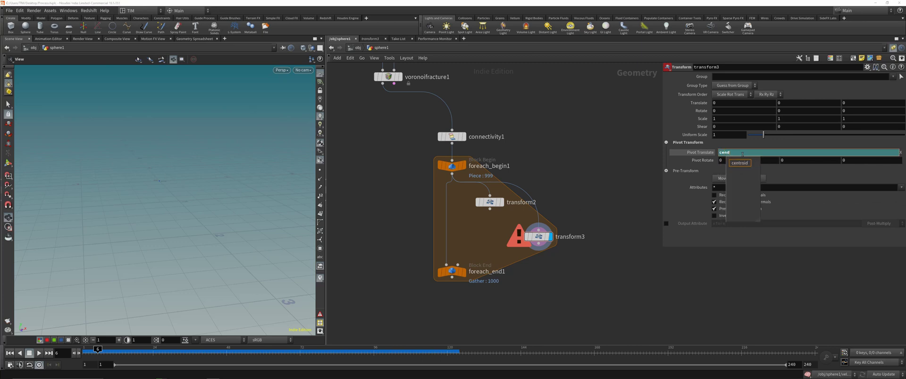
type("ro")
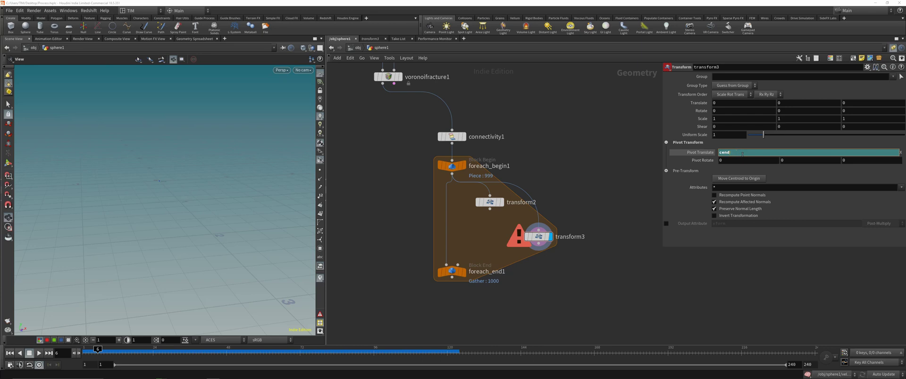
- Check the centroid expressions on transform2 and set the X Pivot Translate of transform3 to centroid(0,0)
left_click(491, 202)
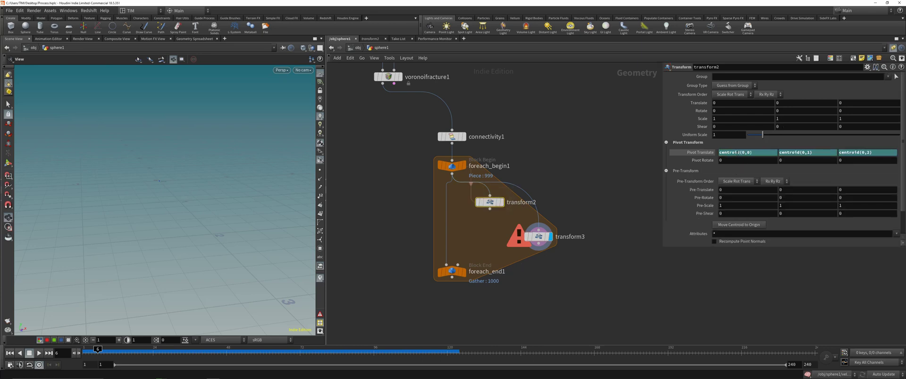
left_click(538, 237)
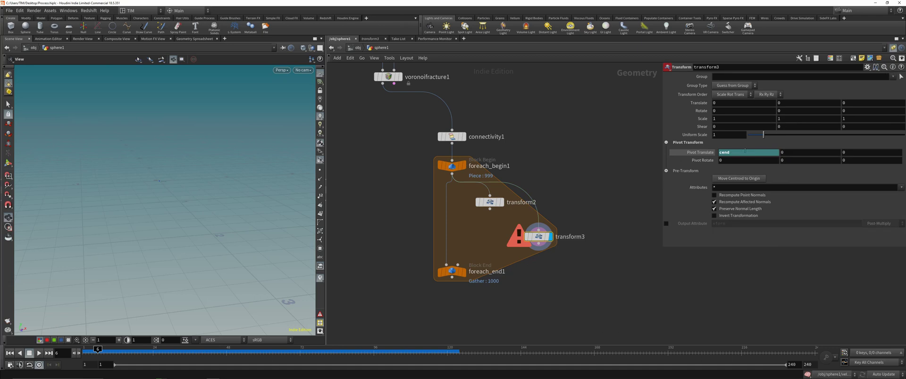
type("centroid")
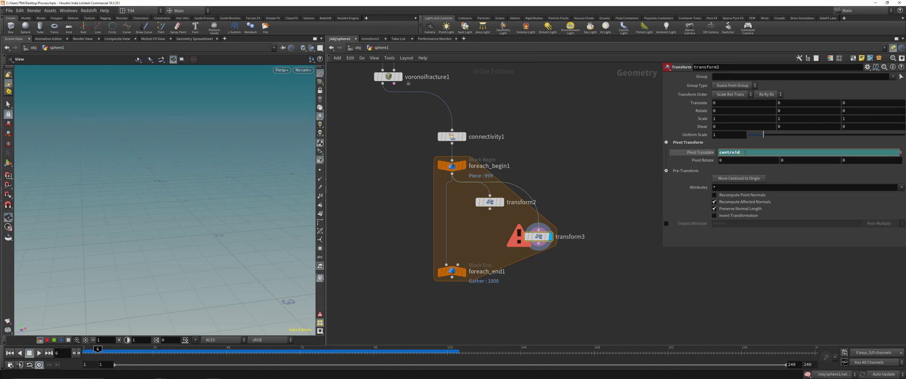
type("(0,0")
key("Return")
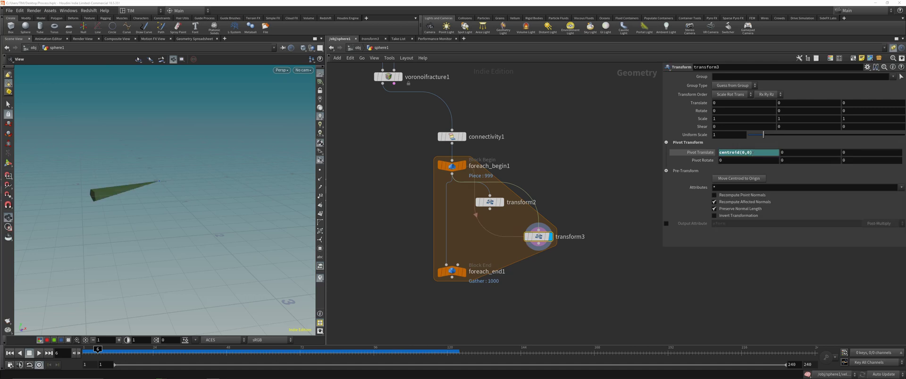
- Copy the expression to the other Pivot Translate fields of transform3, using centroid(0,1) for Y and centroid(0,2) for Z
double_click(752, 153)
key("ctrl+c")
left_click(804, 171)
double_click(802, 153)
key("ctrl+v")
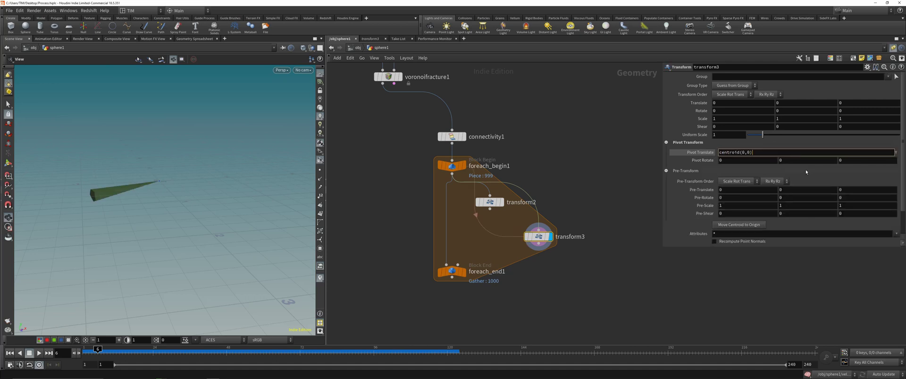
key("BackSpace")
key("BackSpace")
type("1)")
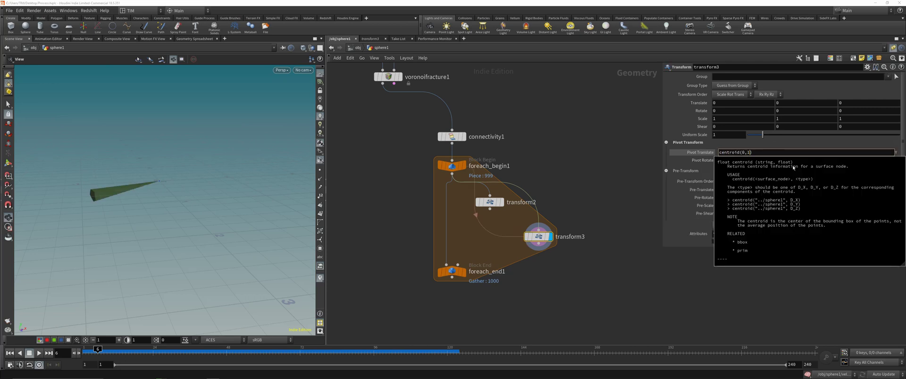
key("Return")
double_click(846, 153)
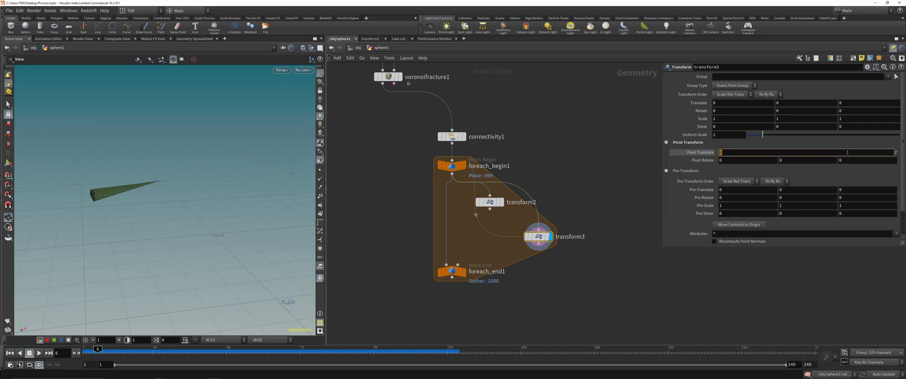
key("ctrl+v")
type("2)")
key("Return")
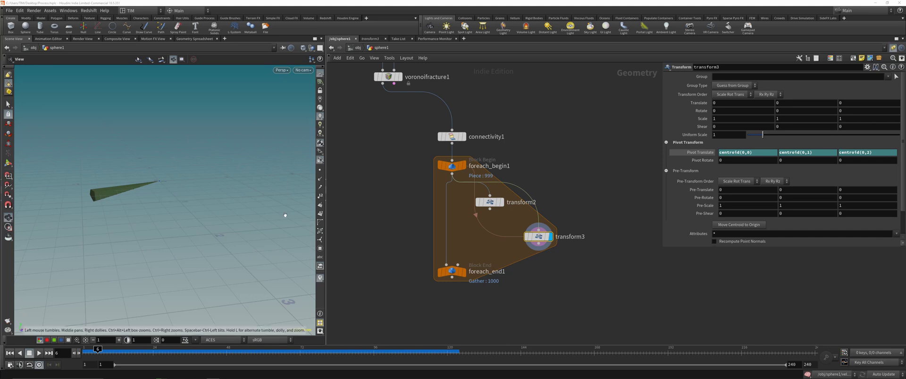
- Show the transform handle of transform3 and examine its pivot on the single fracture piece
left_click_drag(147, 196, 158, 212)
right_click_drag(158, 213, 186, 215)
middle_click_drag(190, 217, 188, 201)
left_click(8, 165)
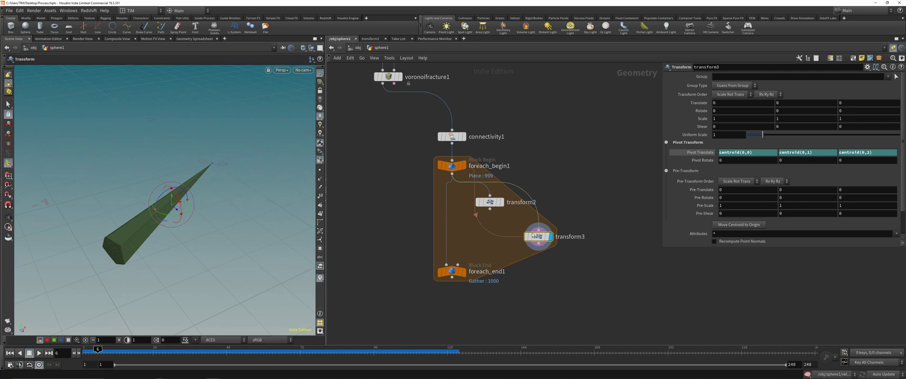
- Wire transform3 into foreach_end1 and display the loop's result
left_click_drag(538, 242, 447, 265)
left_click_drag(422, 292, 457, 267)
key("r")
left_click(9, 218)
scroll(115, 170, "down", 7)
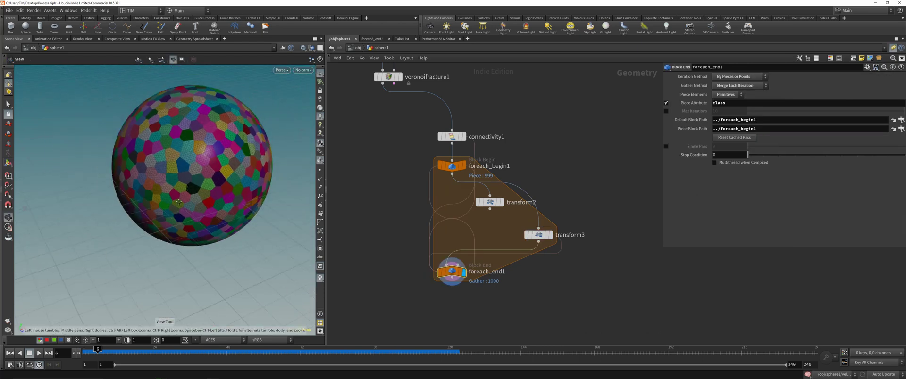
middle_click_drag(203, 176, 184, 214)
- Set the Uniform Scale of transform3 to 0.5 and inspect the shrunken pieces
left_click(539, 235)
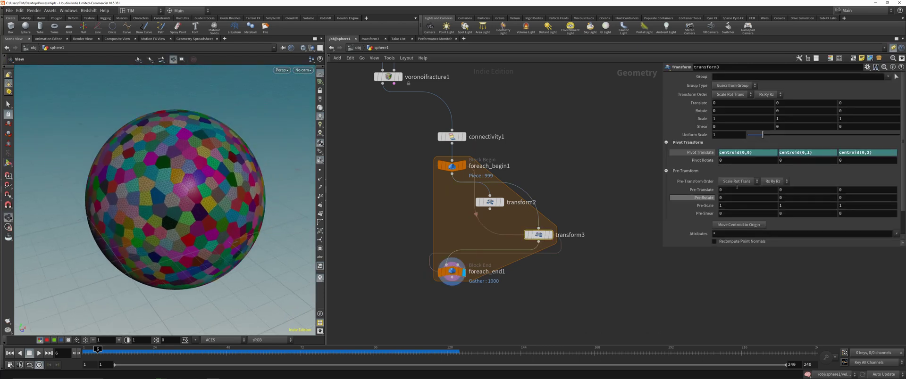
left_click(719, 135)
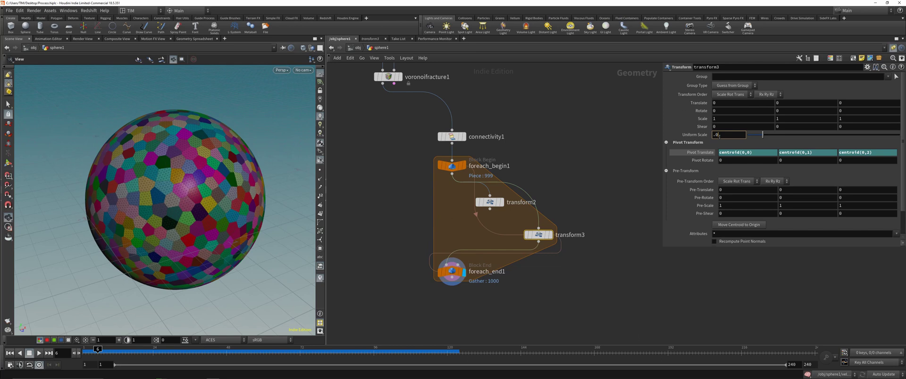
key("Return")
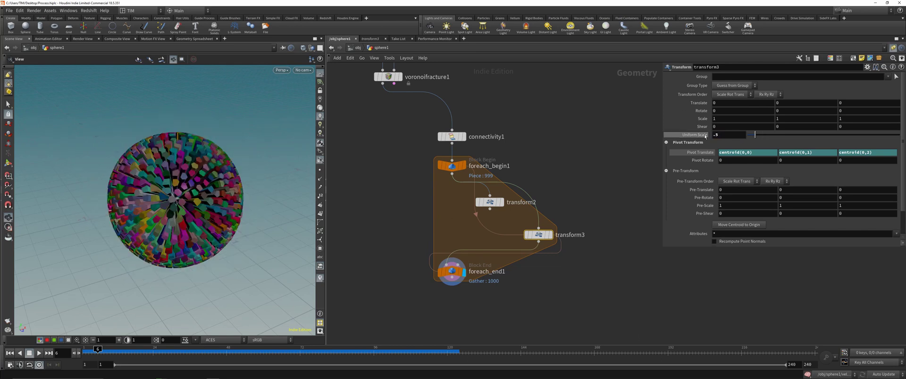
scroll(241, 141, "up", 5)
left_click_drag(240, 142, 192, 188)
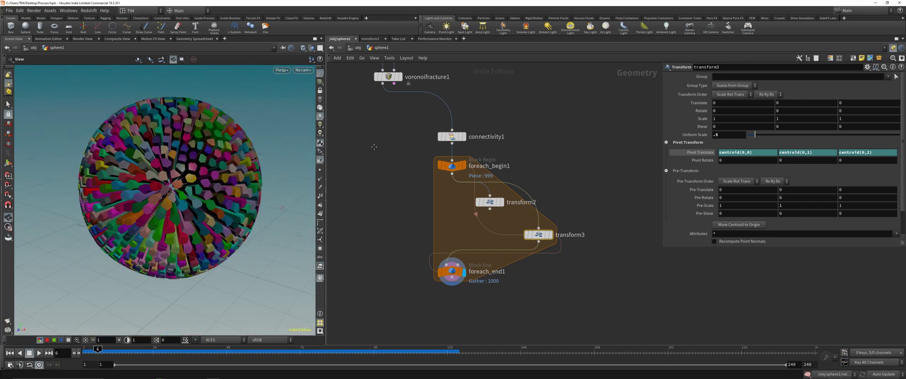
- Duplicate the existing noise Point VOP and place the copy beside IN_SPHERE1
scroll(373, 143, "down", 1)
middle_click_drag(373, 142, 462, 302)
scroll(437, 208, "down", 4)
scroll(436, 209, "up", 2)
middle_click_drag(436, 210, 585, 176)
left_click_drag(333, 212, 580, 173, "alt")
- Insert pointvop4 between IN_SPHERE1 and the geometry input of voronoifracture1
key("y")
left_click_drag(594, 149, 559, 165)
middle_click_drag(626, 168, 544, 175)
scroll(544, 174, "up", 2)
left_click(477, 174)
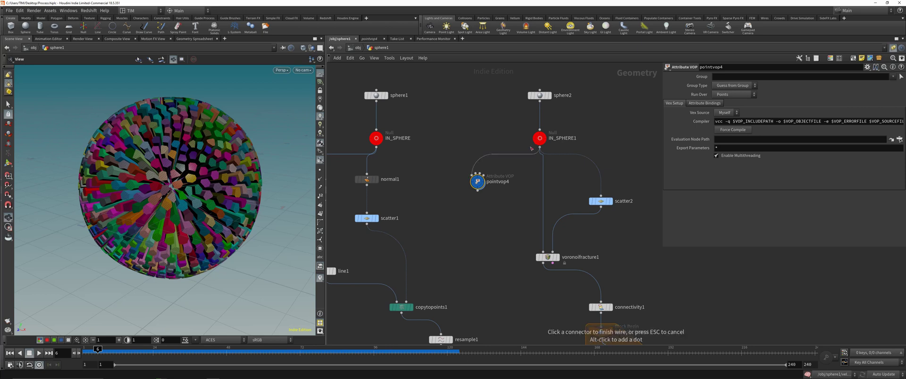
left_click(539, 146)
left_click(477, 190)
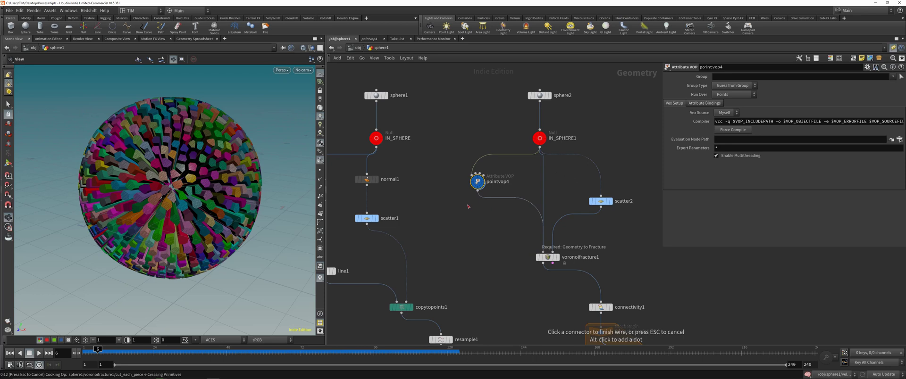
- Examine the noise-distorted fractured sphere from several angles, including its interior
left_click_drag(203, 165, 231, 163, "alt")
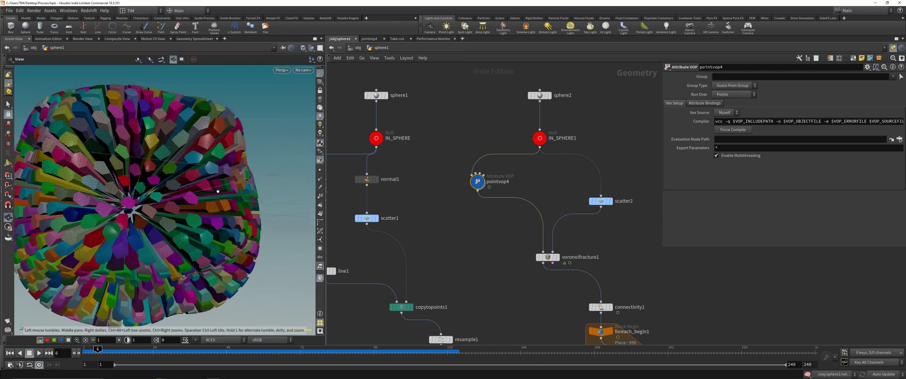
right_click_drag(231, 162, 189, 184)
left_click_drag(189, 184, 150, 215)
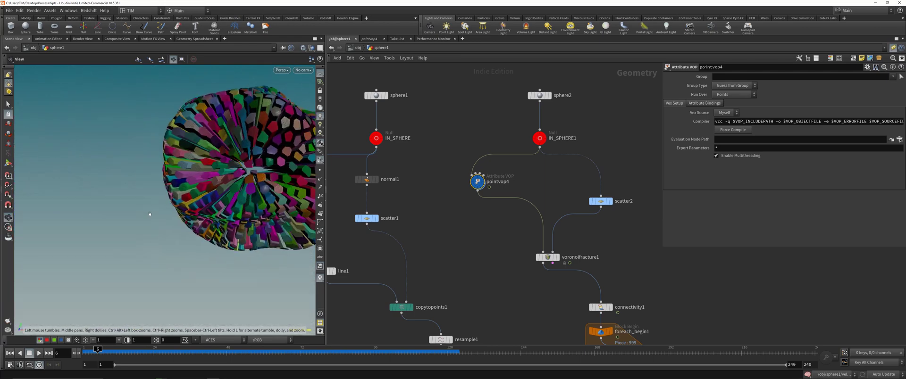
right_click_drag(151, 215, 186, 176)
left_click_drag(186, 177, 135, 307)
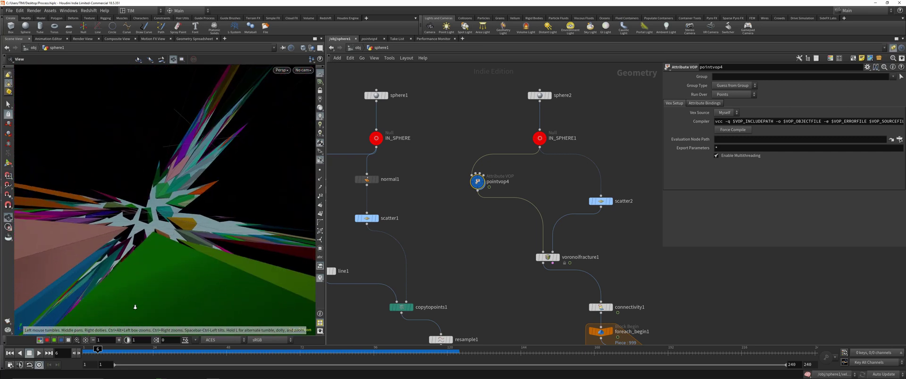
right_click_drag(160, 213, 113, 333)
left_click_drag(165, 189, 198, 187)
- Display IN_SPHERE1 and toggle the viewport's wireframe shading to inspect the sphere
scroll(503, 232, "down", 3)
left_click_drag(541, 187, 544, 189)
key("r")
middle_click_drag(544, 189, 412, 174)
left_click_drag(188, 198, 182, 197)
right_click_drag(182, 197, 194, 172)
key("shift+w")
left_click_drag(195, 172, 208, 194)
- Add a POP Network fed by IN_SPHERE1, to one side of the fracture branch
left_click_drag(393, 173, 545, 229)
type("pop")
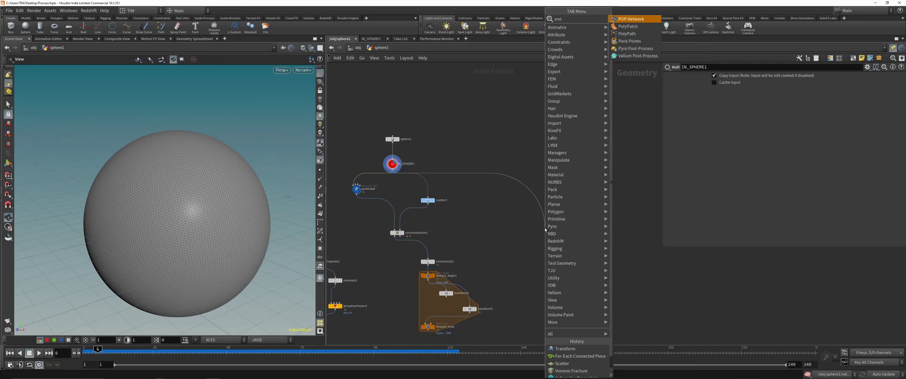
key("Return")
left_click(544, 228)
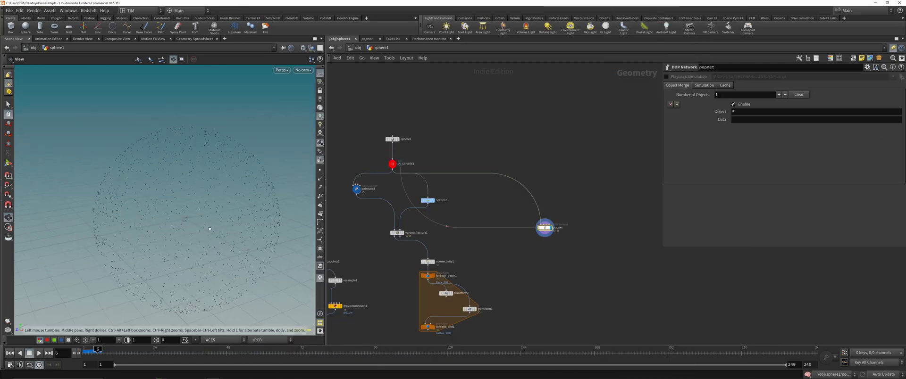
- Play the POP network simulation, rewind it and scrub through its frames to examine the emitted particles
left_click_drag(210, 229, 220, 228)
left_click(39, 354)
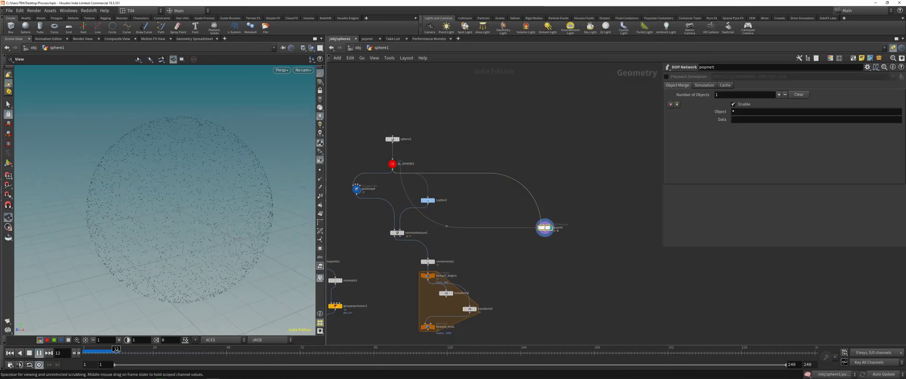
left_click(9, 354)
left_click(9, 353)
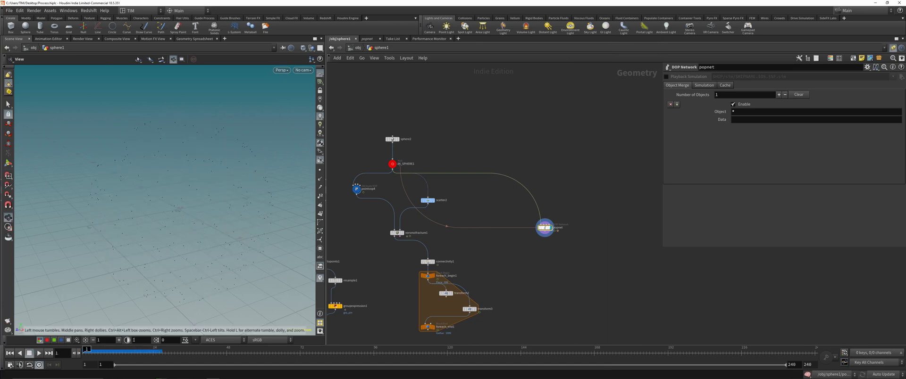
left_click_drag(135, 353, 282, 353)
- Open popnet, spread its solver, output and object nodes apart, and use the rounded wiring style
double_click(546, 231)
middle_click_drag(544, 245, 411, 236)
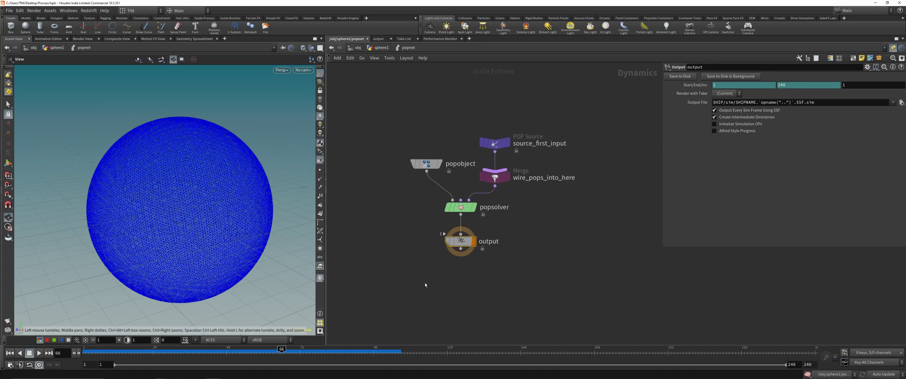
left_click_drag(424, 285, 475, 202)
left_click_drag(460, 209, 451, 308)
left_click_drag(427, 163, 341, 221)
key("shift+s")
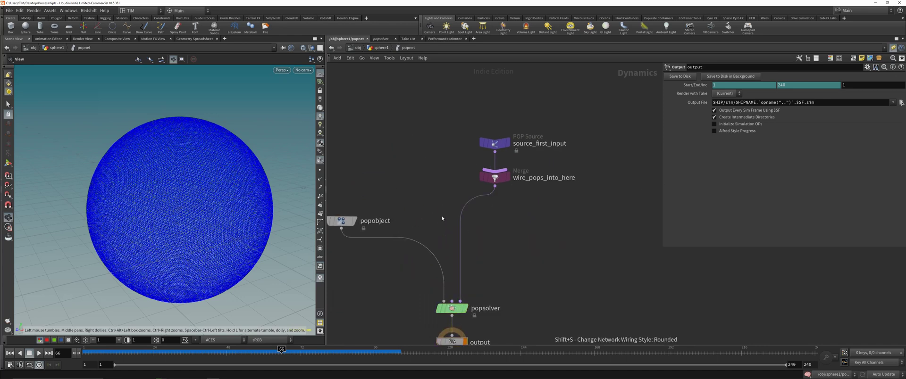
- Add a POP Axis Force and insert it between wire_pops_into_here and popsolver
key("Tab")
type("po")
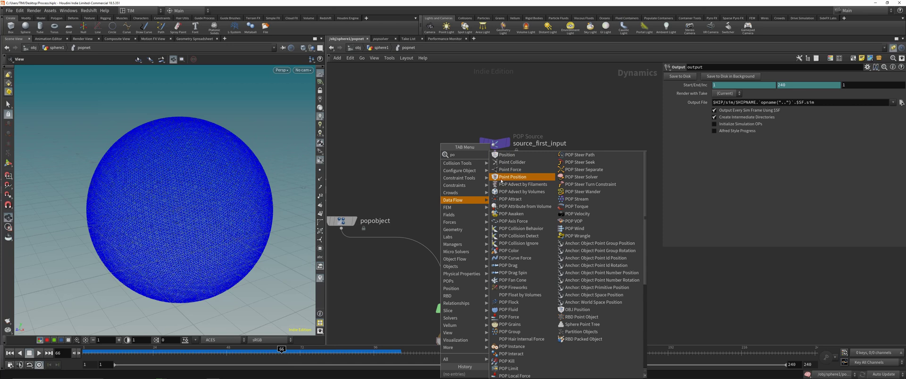
left_click(512, 221)
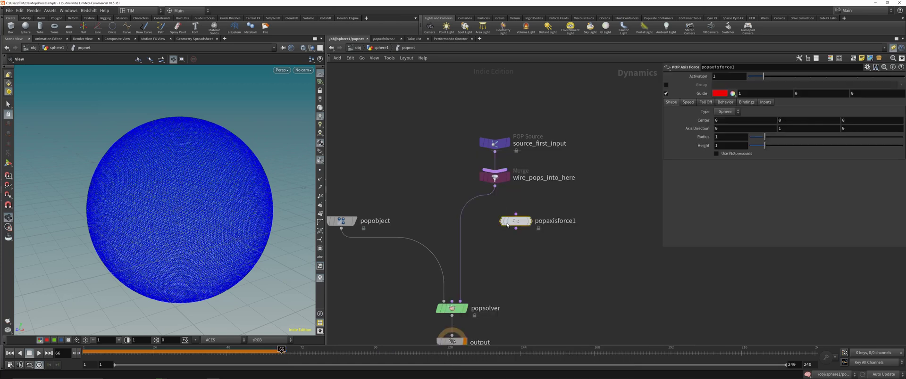
left_click(516, 221)
left_click_drag(516, 221, 494, 217)
- Turn off the guide display of source_first_input and play the simulation from the first frame
key("ctrl+Up")
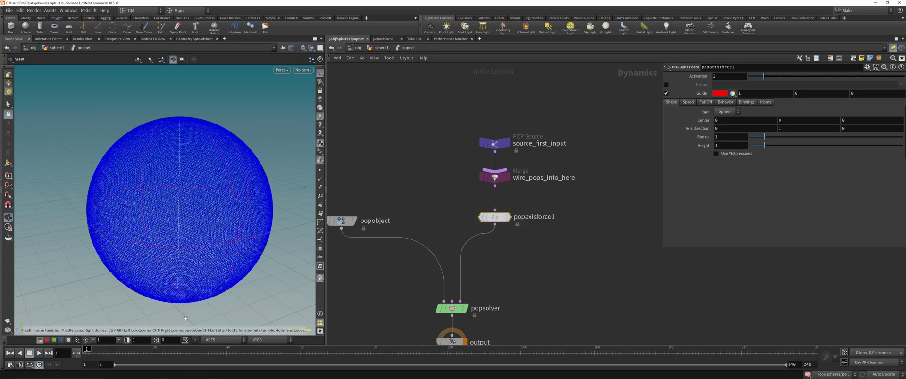
left_click(494, 143)
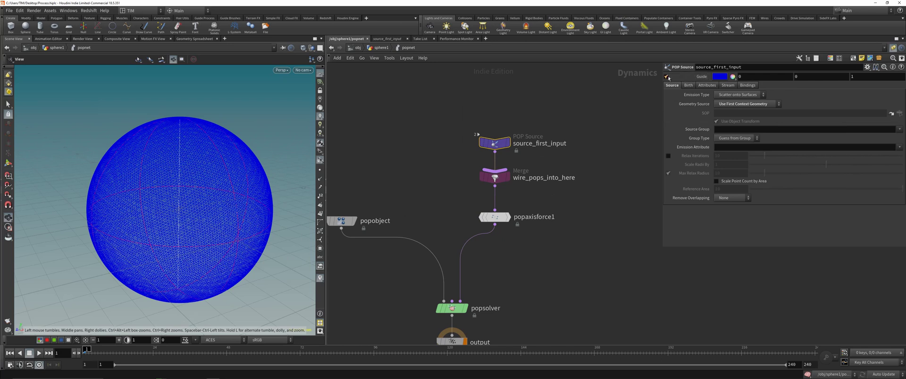
left_click(41, 353)
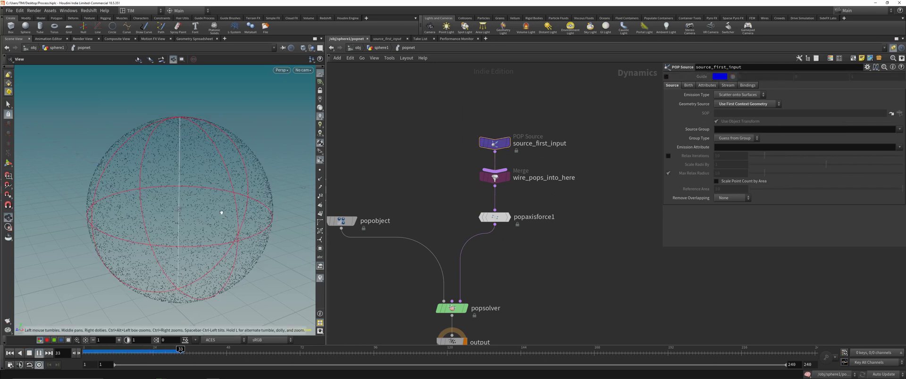
left_click_drag(221, 213, 240, 265)
- Set the radius of popaxisforce1 to 1.5 and scrub the simulation to review the swirling particles
left_click(494, 217)
middle_click_drag(569, 247, 567, 215)
double_click(725, 136)
type("1.")
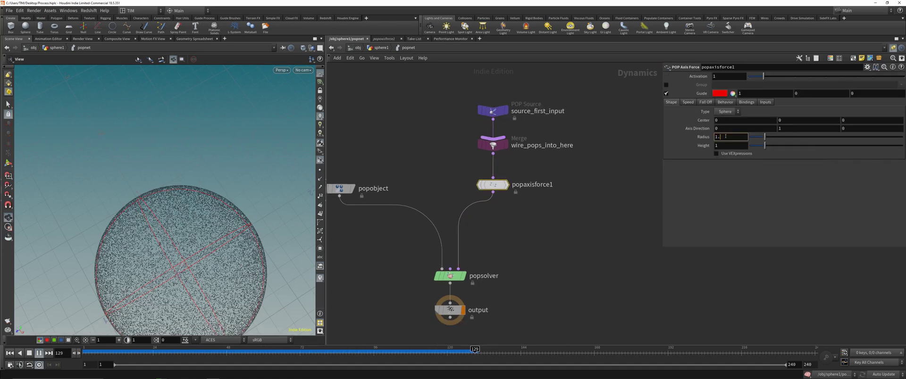
type("5")
key("Return")
middle_click_drag(175, 258, 172, 193)
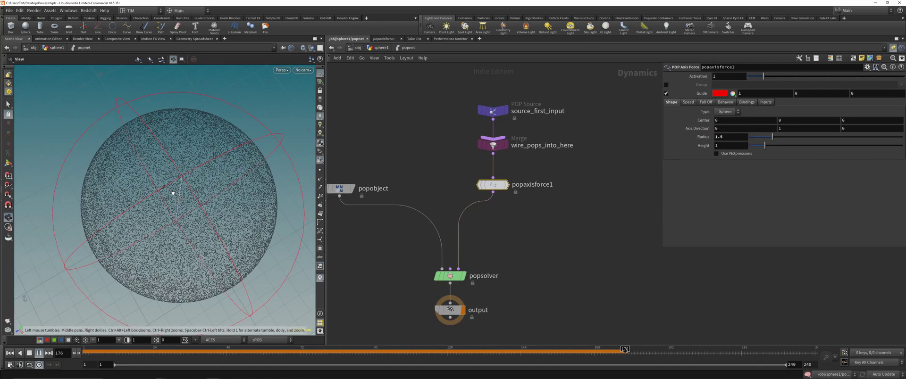
left_click_drag(173, 193, 182, 139)
left_click_drag(147, 352, 266, 335)
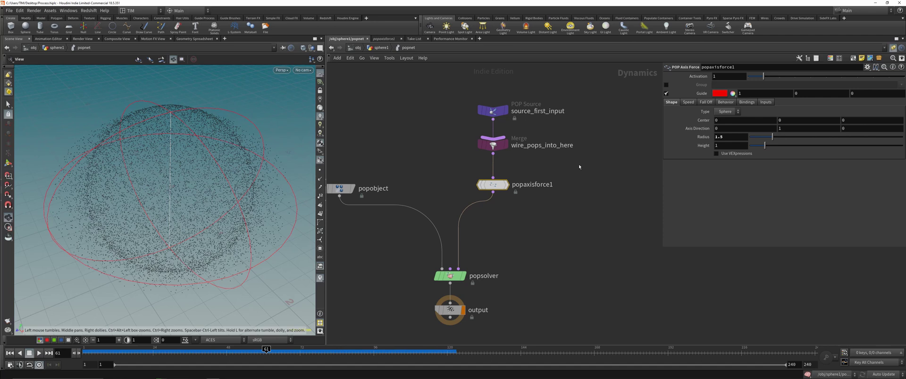
- Set the source's Life Expectancy to 1.25 and Life Variance to 0.25, and replay from the first frame
left_click(503, 109)
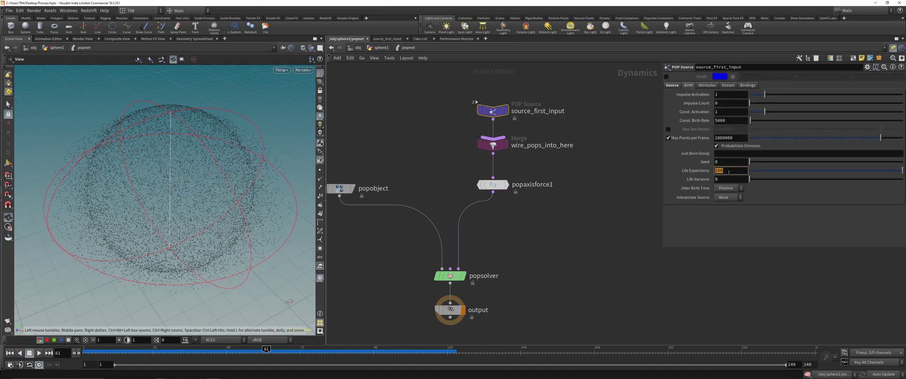
left_click(729, 172)
type("1.25")
key("Return")
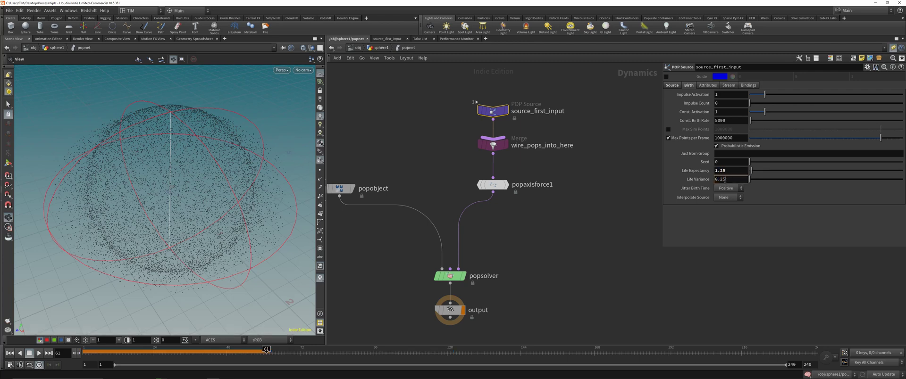
left_click(10, 354)
left_click(39, 353)
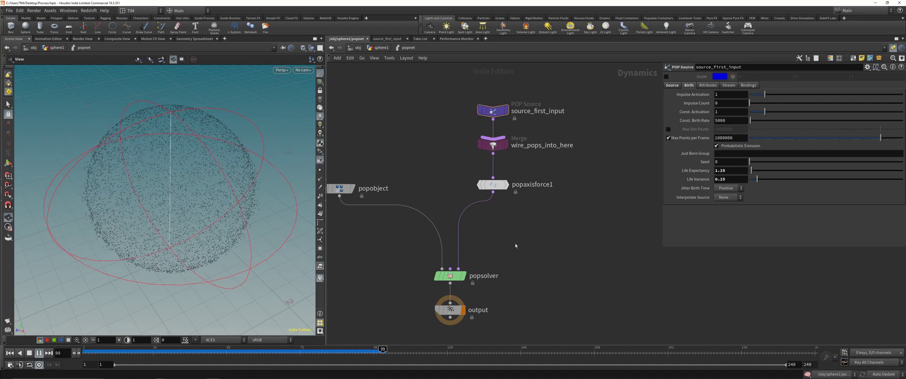
- Add a POP Attract and insert it between popaxisforce1 and popsolver
key("Tab")
type("popa")
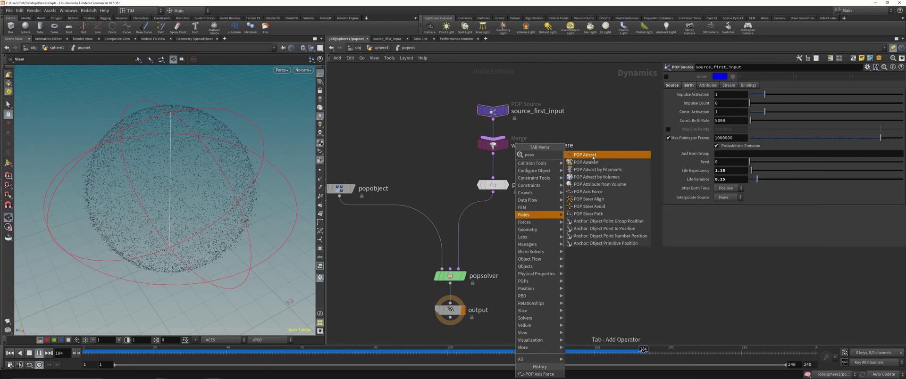
left_click(586, 155)
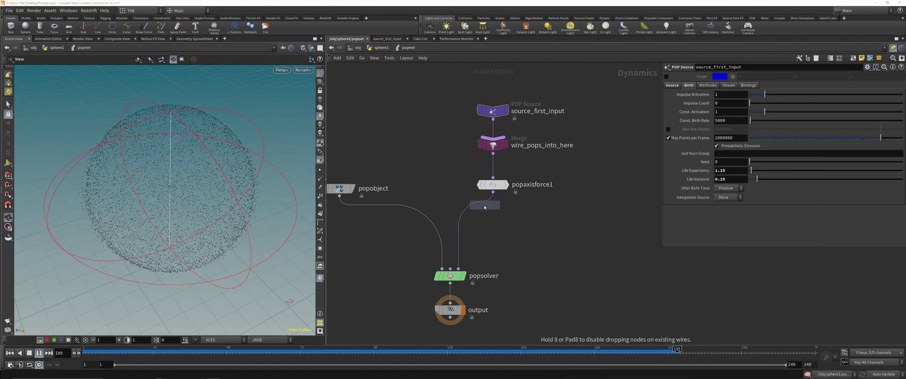
left_click(472, 215)
left_click_drag(472, 215, 493, 220)
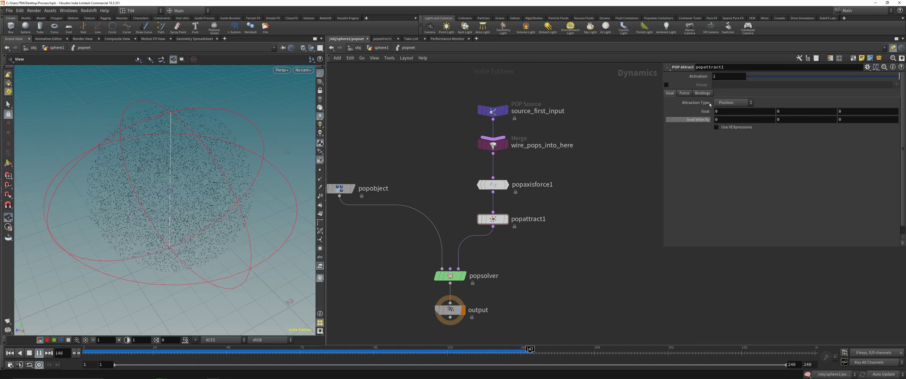
- Try a Force Scale of 2 on popattract1, settle on 3, and scrub the simulation to review the attraction
left_click(684, 93)
left_click(722, 112)
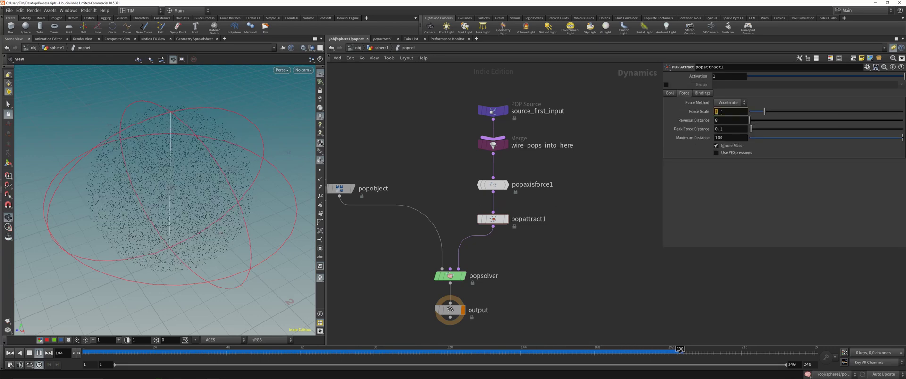
type("2")
key("Return")
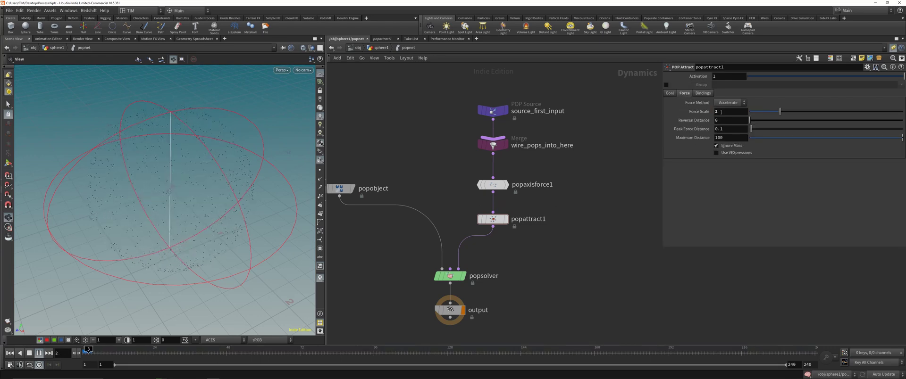
type("3")
key("Return")
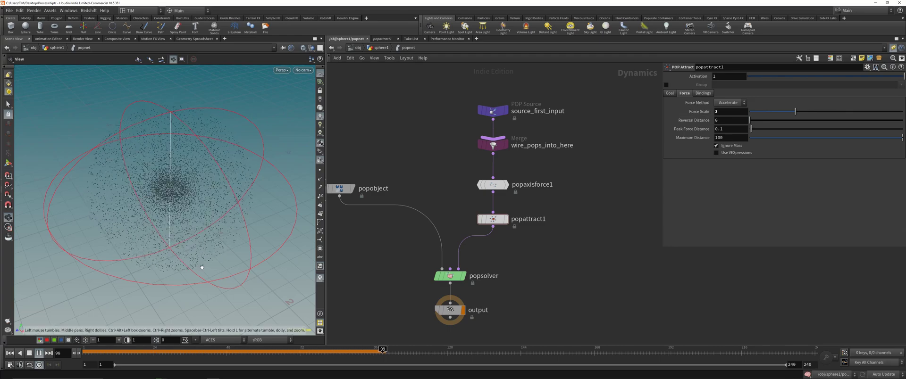
left_click_drag(202, 267, 178, 197)
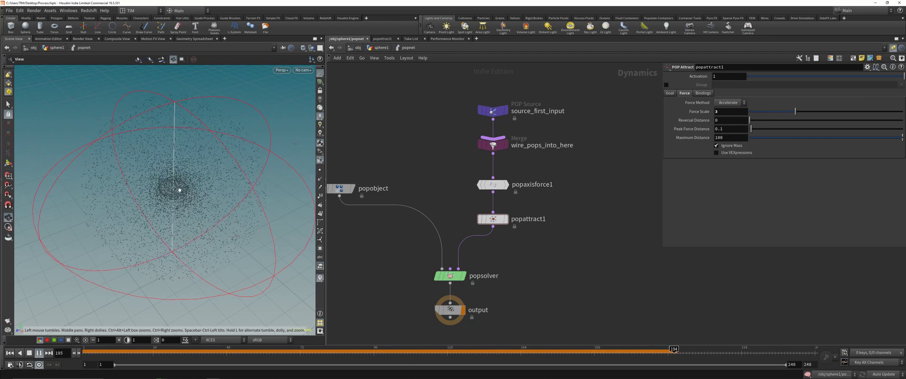
left_click_drag(94, 353, 387, 339)
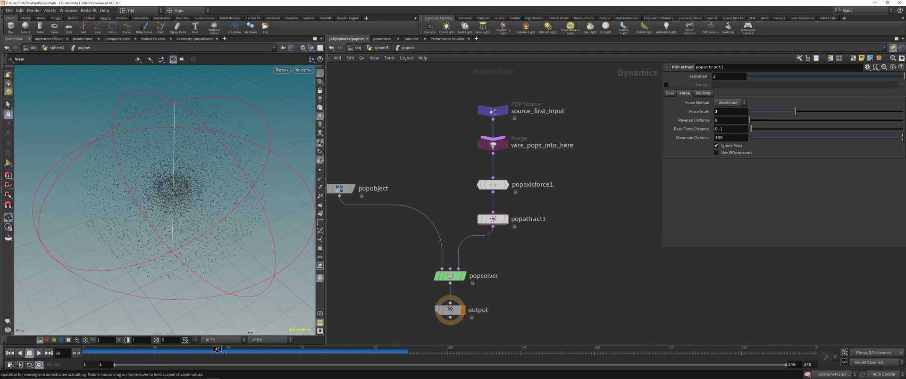
left_click_drag(318, 349, 281, 349)
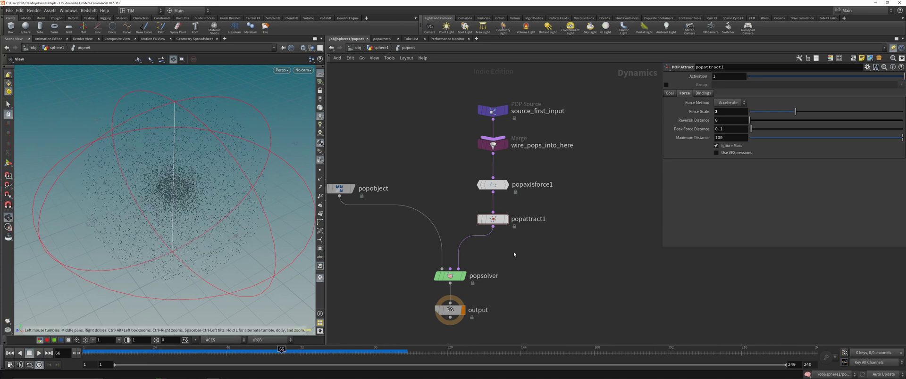
- Return to the sphere1 level, add a Trail node fed by popnet, and display it
key("u")
scroll(562, 223, "up", 5)
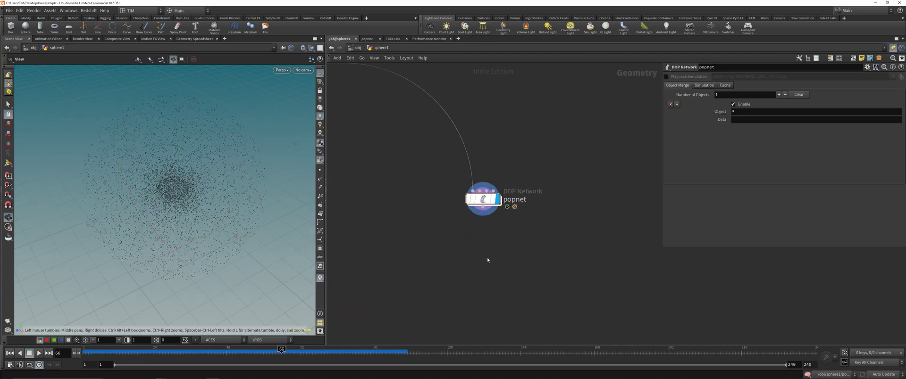
key("Tab")
type("tr")
left_click(590, 26)
left_click(432, 238)
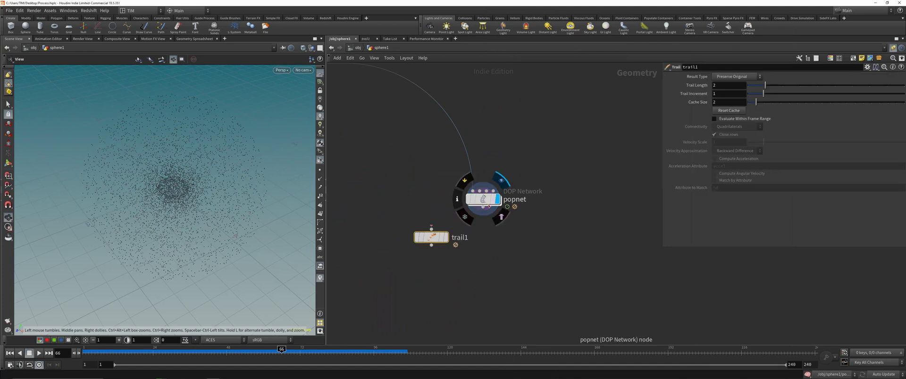
left_click_drag(483, 207, 431, 259)
left_click(445, 238)
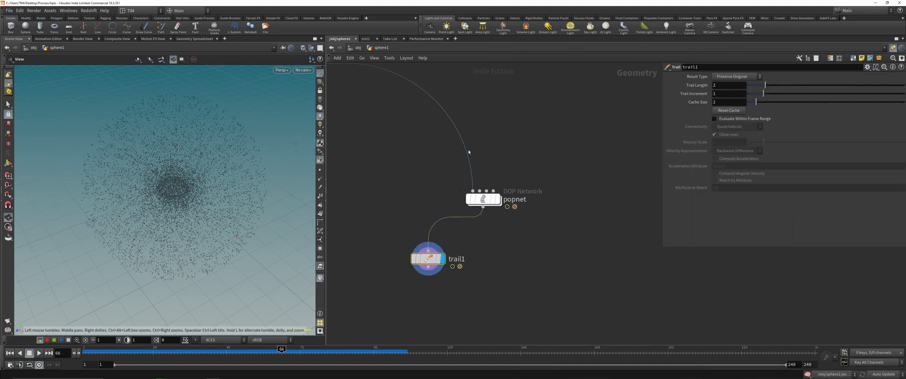
- Set trail1 to a Trail Length of 6 and Connect as Polygons, turn off Close Rows, and scrub the result
left_click_drag(765, 85, 836, 85)
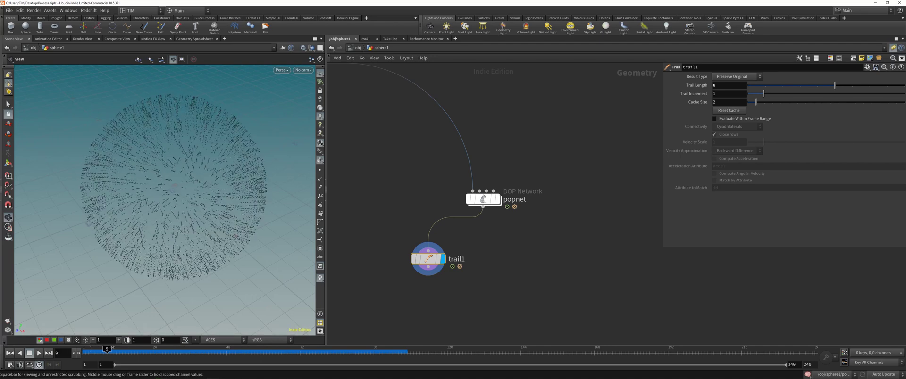
left_click_drag(345, 333, 372, 330)
key("ctrl+Up")
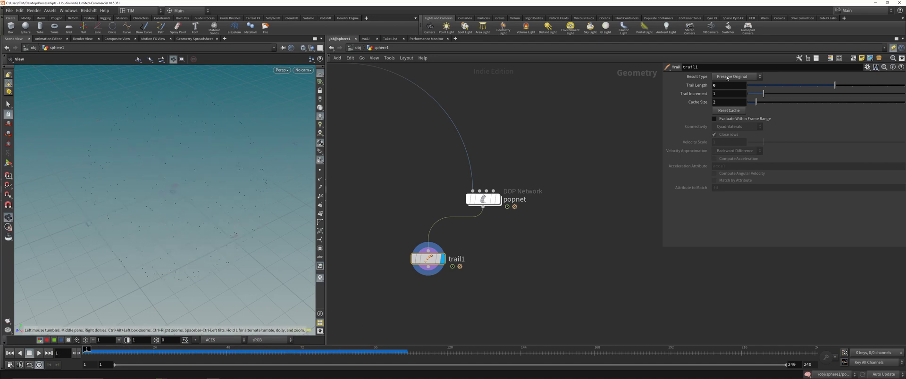
left_click(727, 77)
left_click(726, 100)
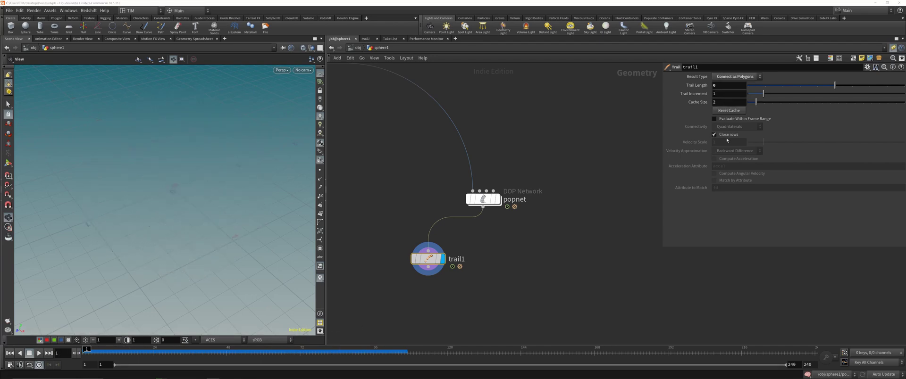
left_click(727, 135)
left_click_drag(90, 351, 135, 331)
- Display popnet again, scrub its particles, and delete trail1
left_click(483, 200)
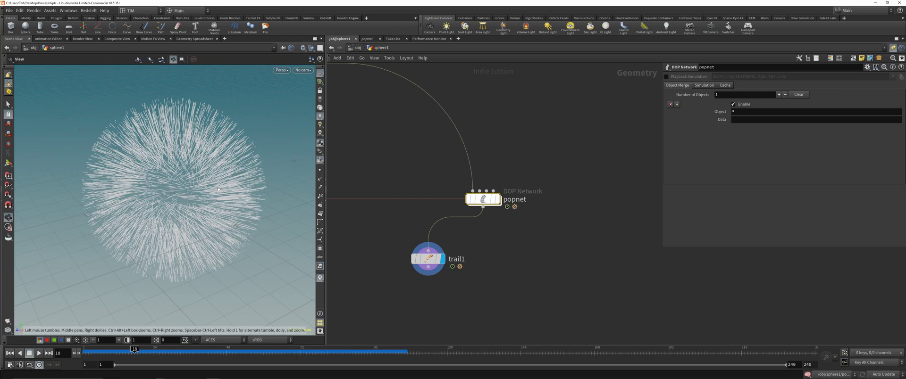
left_click_drag(211, 179, 208, 181)
left_click(498, 200)
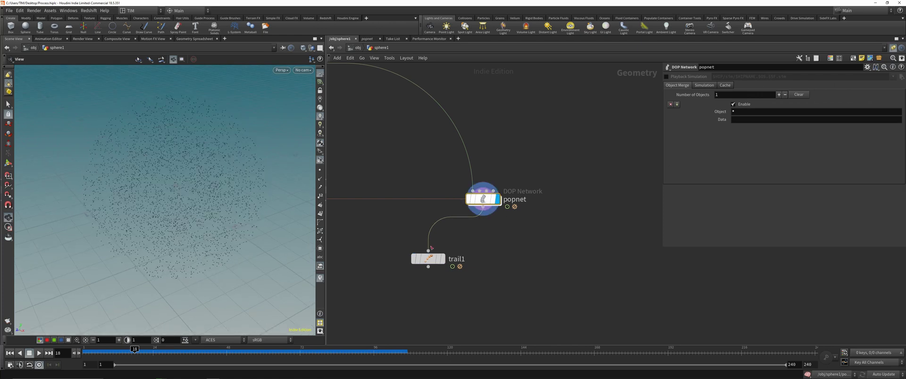
left_click_drag(135, 350, 260, 350)
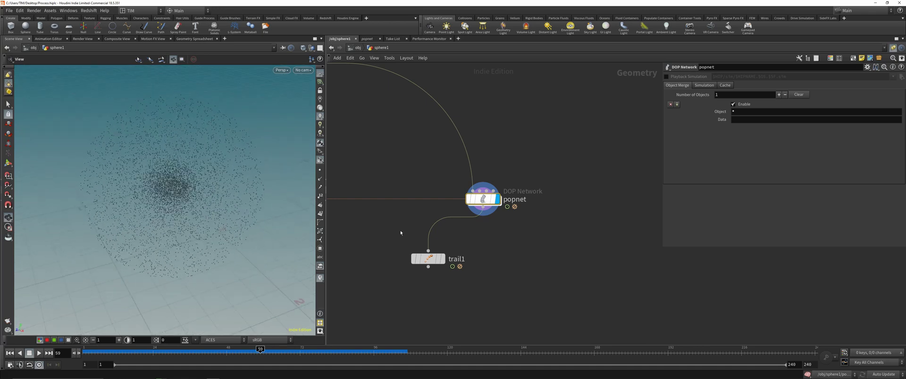
left_click(427, 260)
key("Delete")
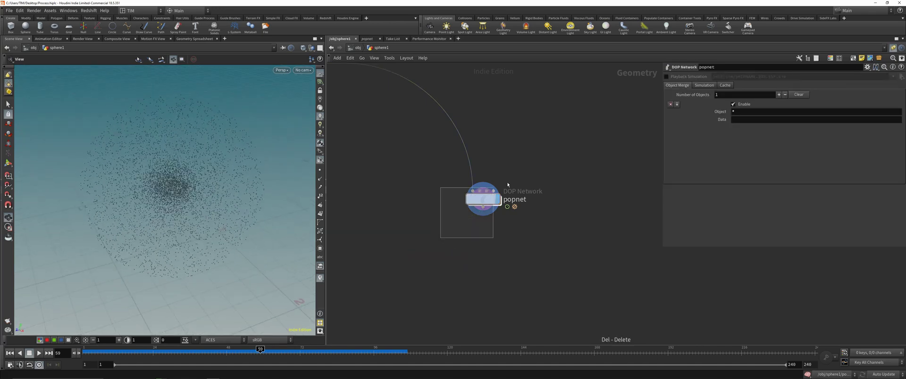
- Enter popnet, try a Force Scale of 1 on popattract1, settle on 1.5, and review the simulation in playback
double_click(480, 199)
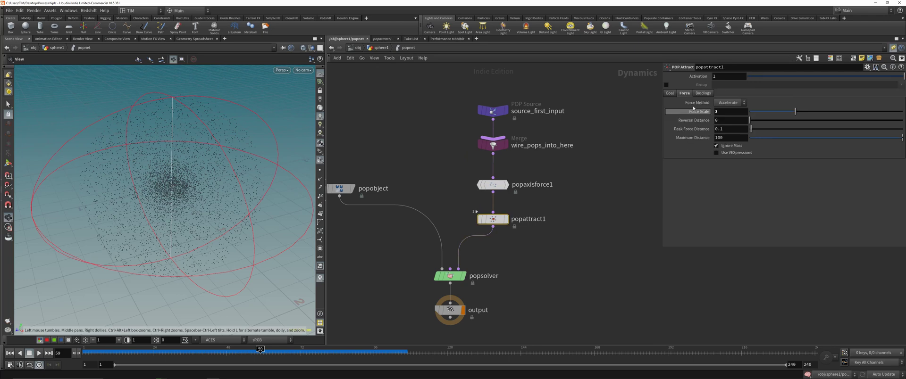
type("1")
key("Return")
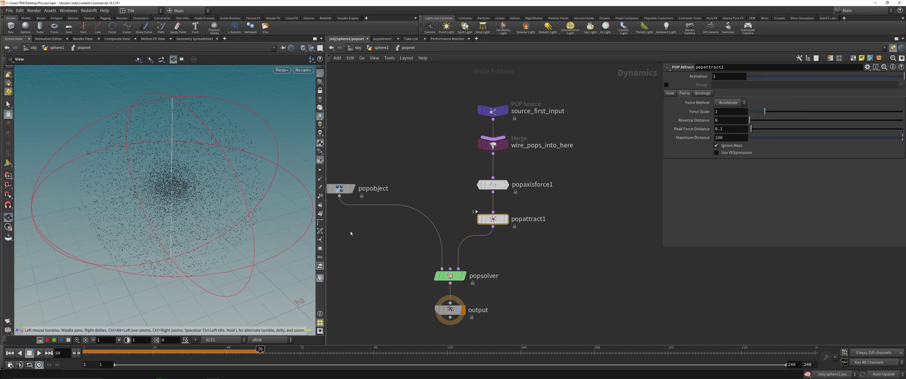
left_click(10, 353)
left_click(39, 354)
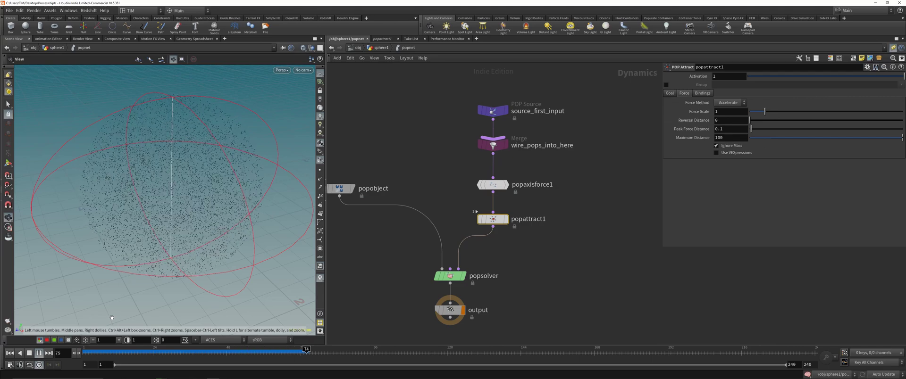
left_click(726, 112)
type("1.")
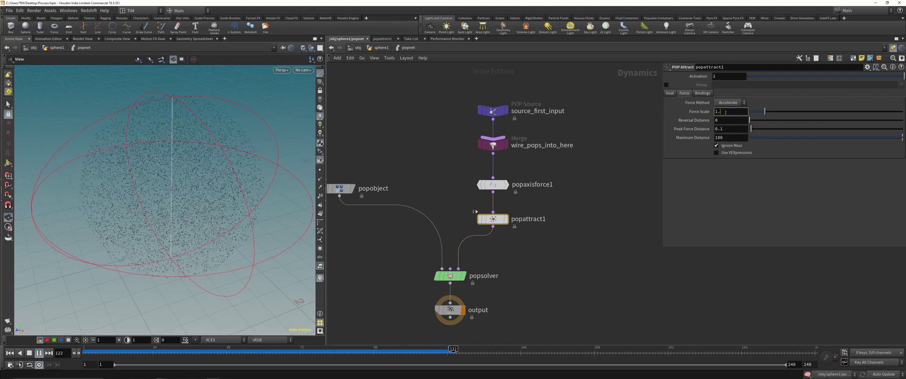
type("5")
key("Return")
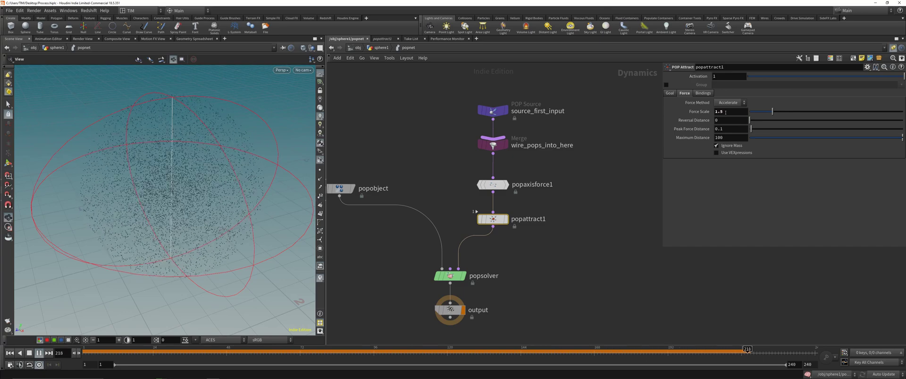
mouse_move(182, 208)
left_mouse_down()
mouse_move(178, 241)
mouse_move(178, 202)
left_mouse_up()
left_click(235, 351)
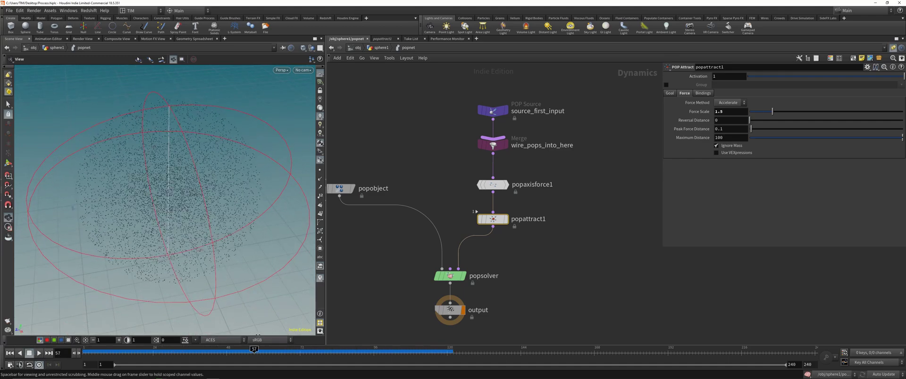
- Display the IN_SPHERE1 source sphere at the sphere1 level, display popnet again, and scrub its particles inside the network
key("u")
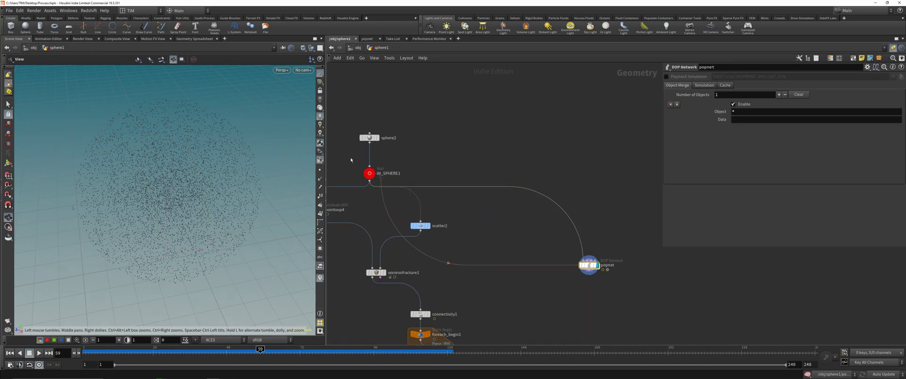
left_click(369, 138)
left_click(588, 266)
left_click(366, 140)
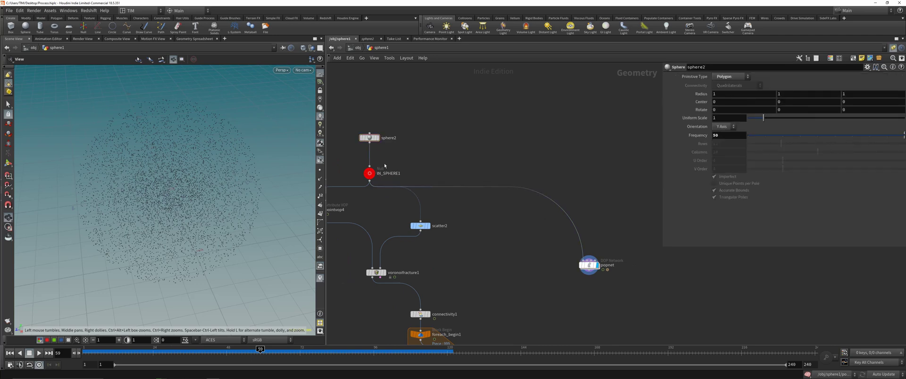
left_click(370, 174)
left_click(373, 171)
key("space+g")
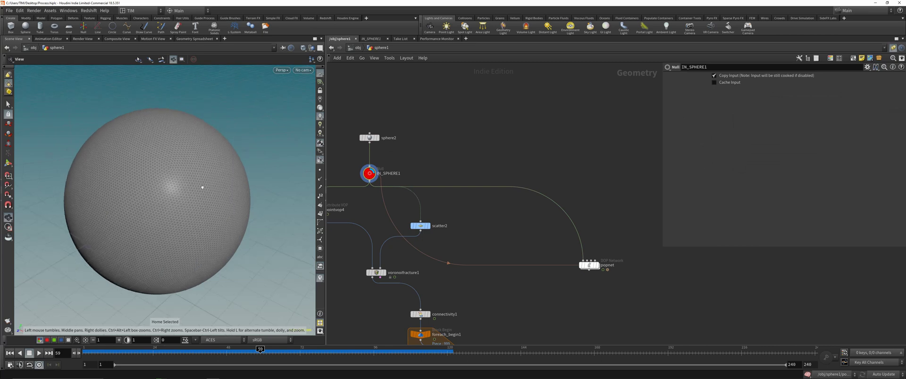
left_click_drag(203, 186, 204, 185)
left_click(590, 266)
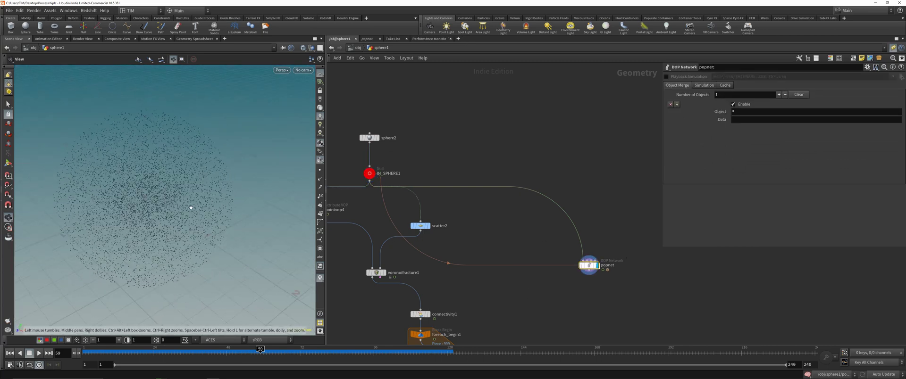
double_click(590, 267)
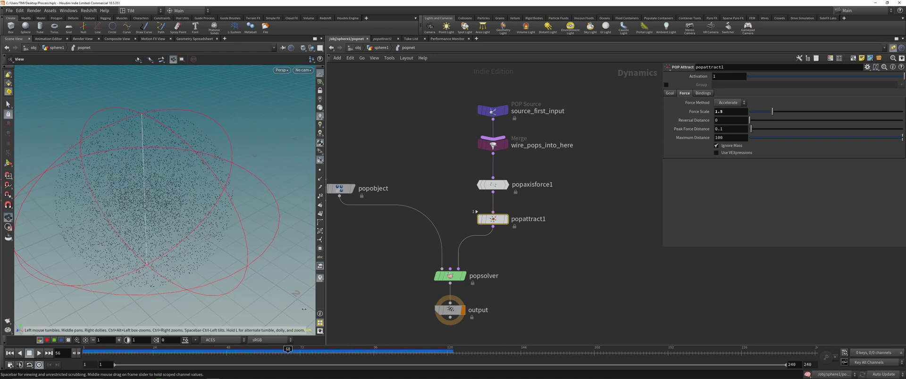
left_click_drag(368, 302, 353, 298)
left_click(512, 254)
key("Tab")
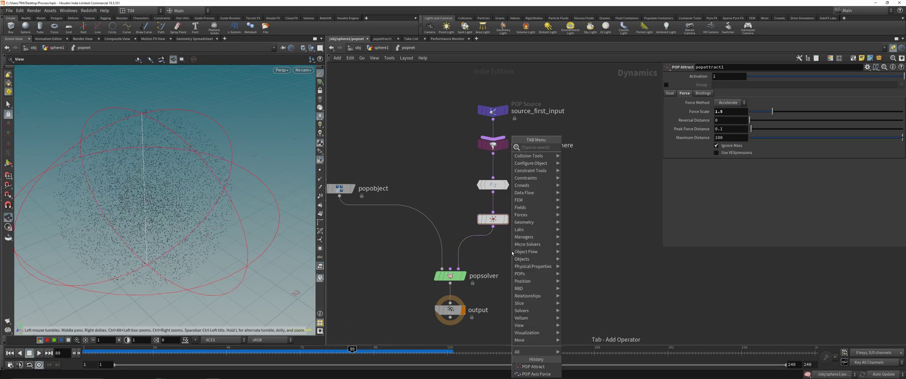
type("dr")
key("Escape")
key("Tab")
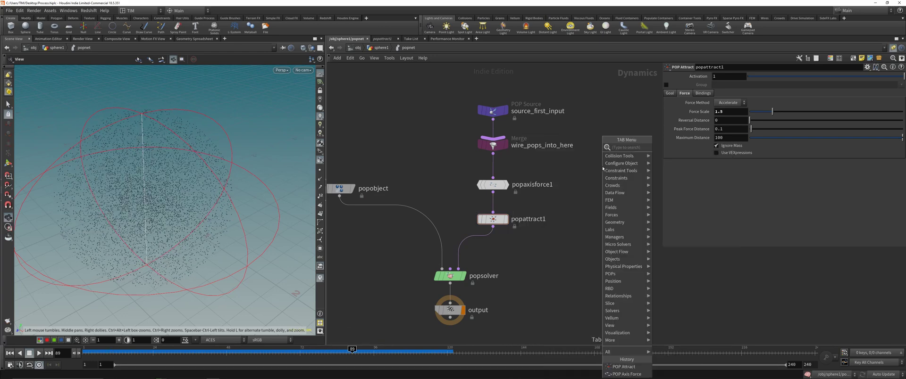
type("poa")
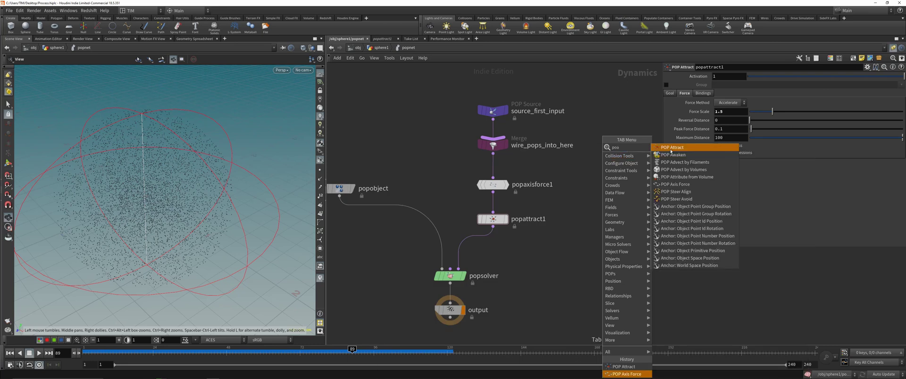
key("Escape")
key("Tab")
type("w")
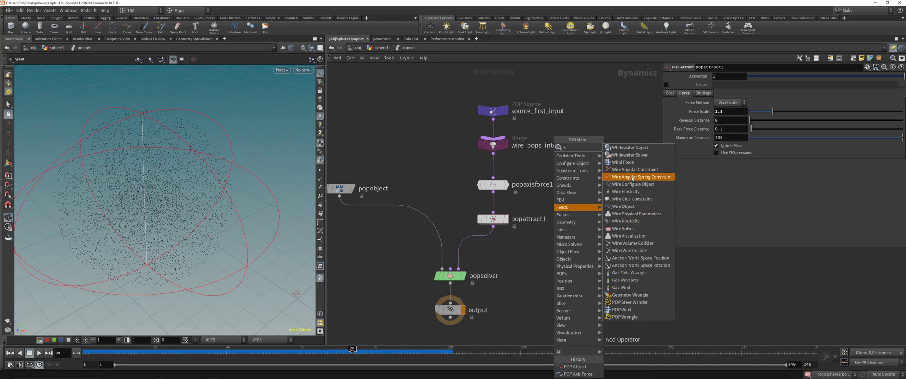
key("Escape")
- Add a POP Wind node between popattract1 and popsolver
key("Tab")
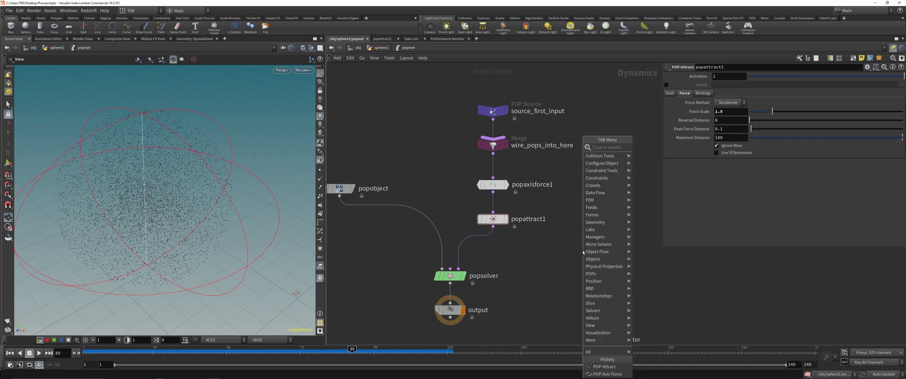
type("popw")
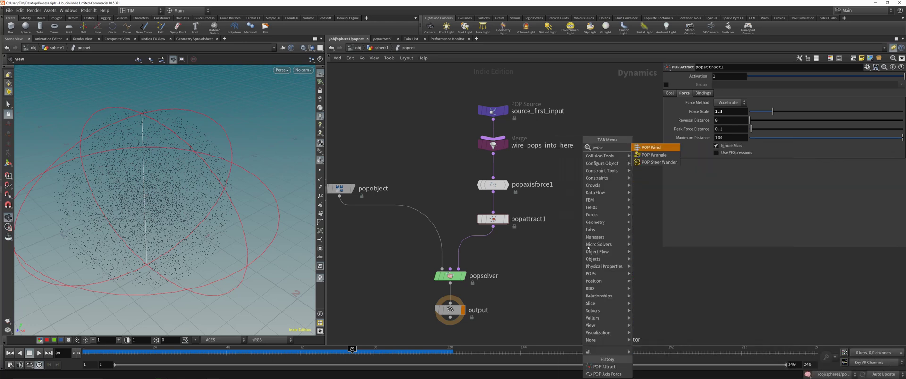
left_click(652, 149)
left_click(474, 241)
left_click_drag(474, 240, 489, 248)
- Set the Goal Y position of popattract1 to 2, checking orientation in the orthographic views, and play the simulation
left_click(493, 219)
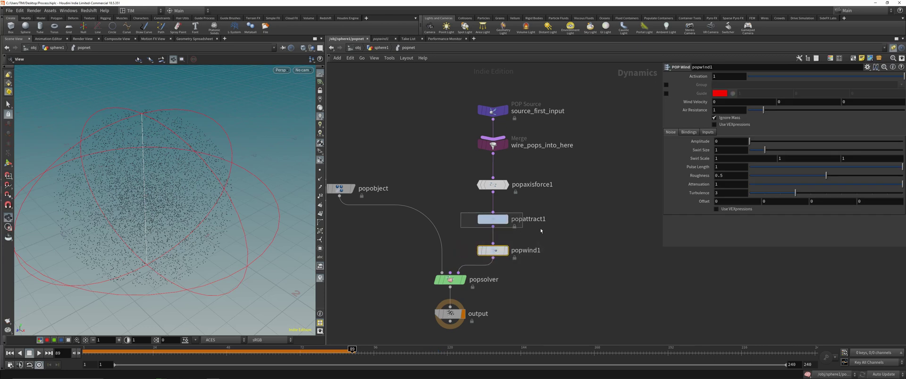
scroll(184, 162, "down", 3)
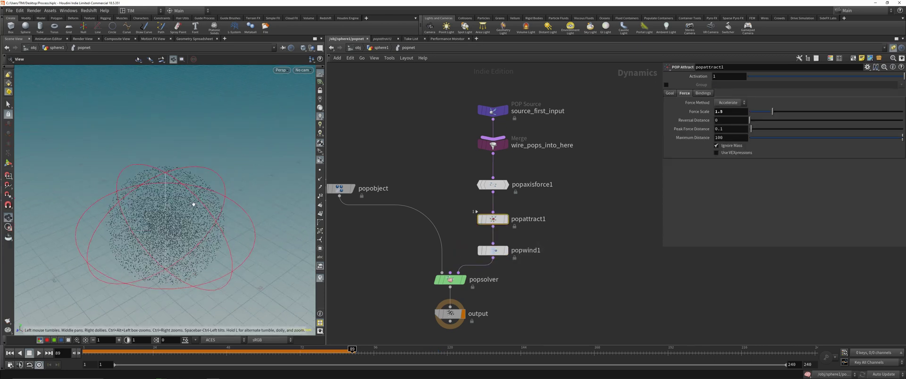
left_click_drag(88, 352, 87, 352)
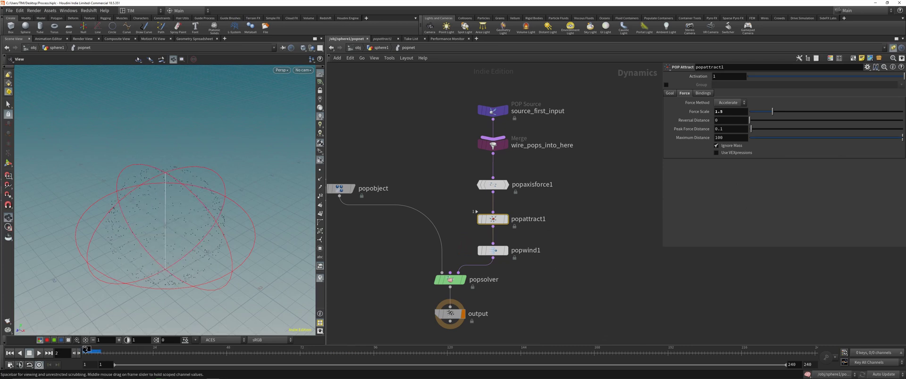
left_click(670, 93)
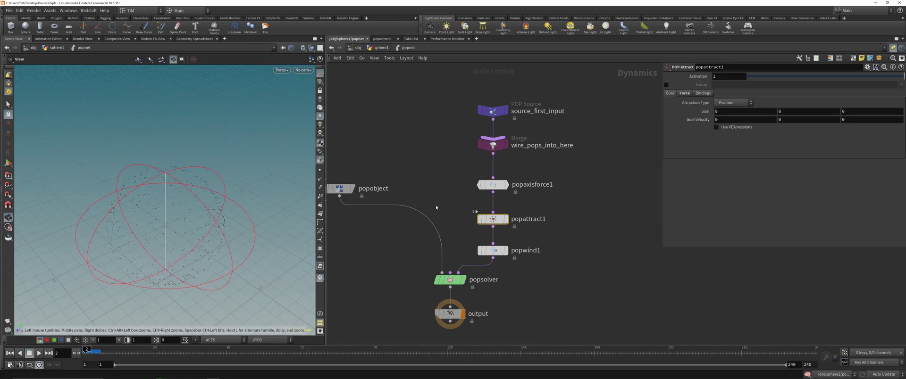
key("space+2")
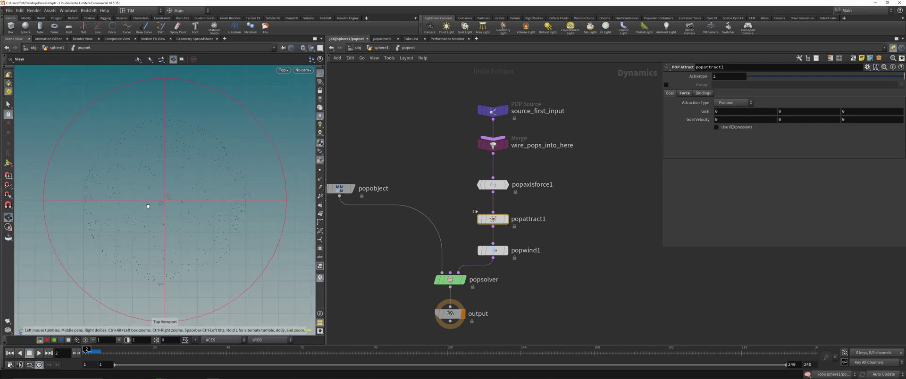
scroll(177, 172, "down", 5)
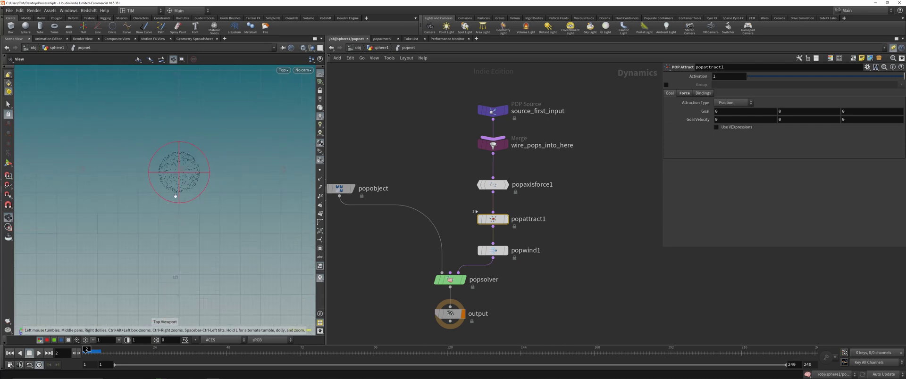
key("space+3")
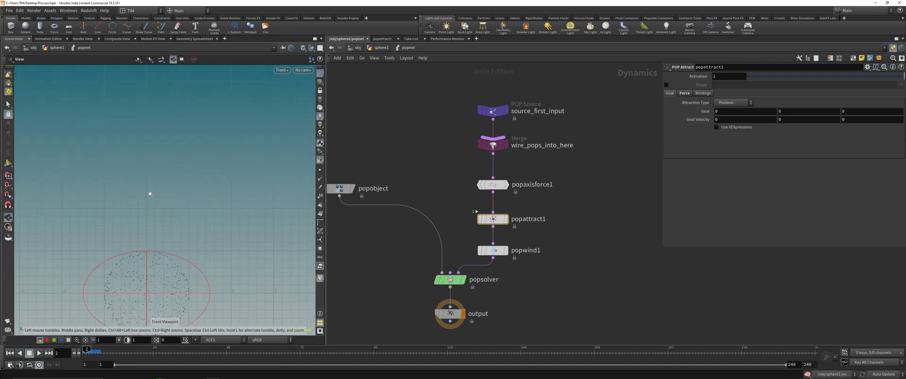
key("space+1")
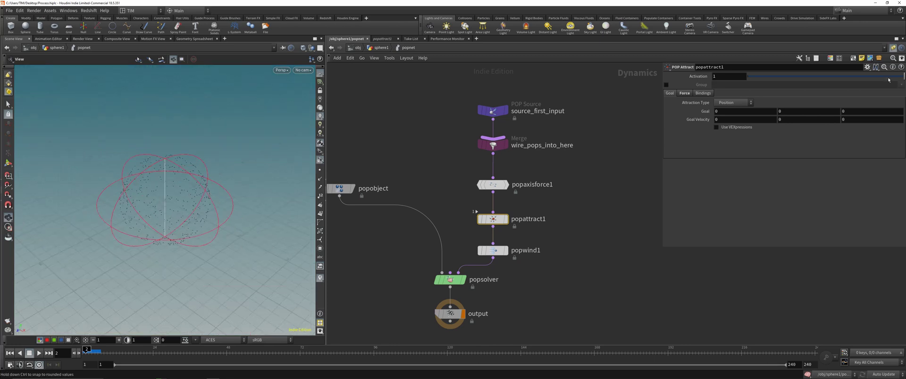
left_click(786, 111)
type("2")
left_click(39, 353)
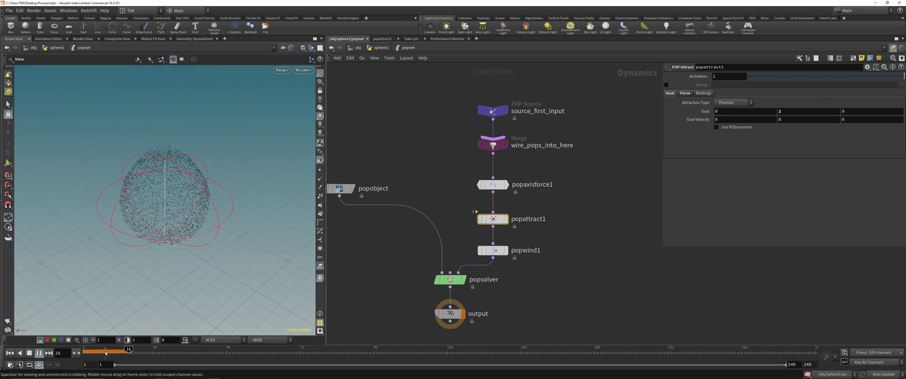
- Review the particle motion in perspective, restart the simulation, and examine it up close from the Top view
left_click_drag(184, 199, 176, 187)
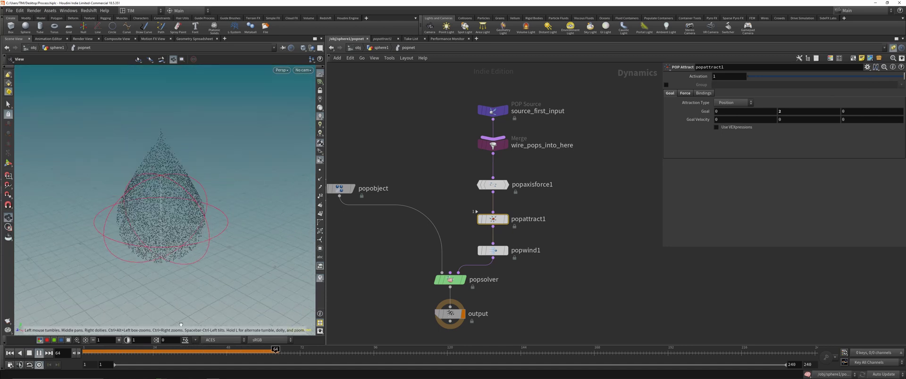
left_click_drag(158, 352, 50, 354)
left_click(39, 354)
key("space+2")
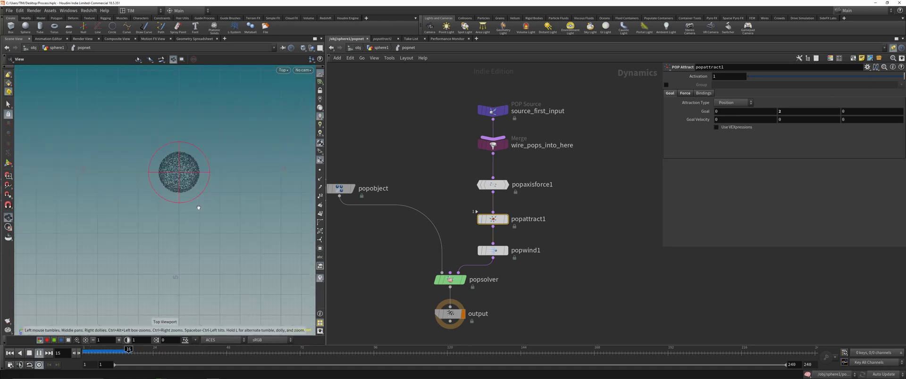
right_click_drag(198, 206, 184, 153)
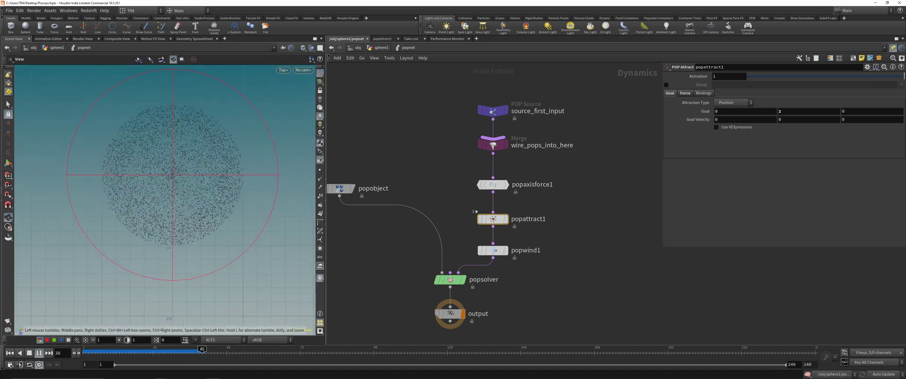
- Set the Orbit Speed of popaxisforce1 to 3 while the simulation plays
left_click(493, 184)
left_click(687, 102)
left_click(732, 111)
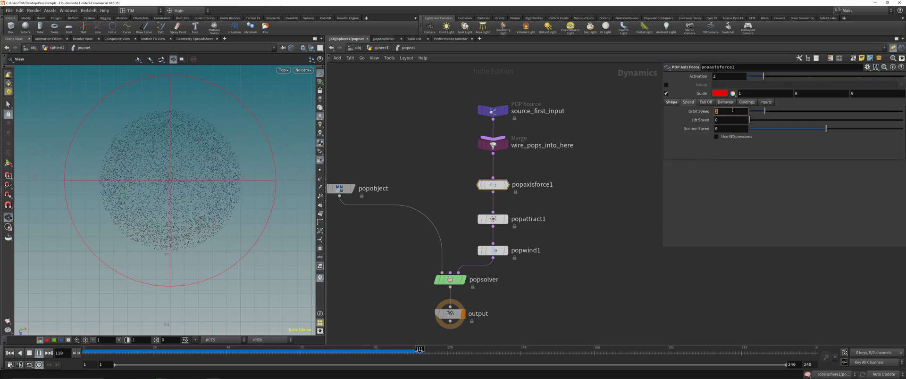
type("3")
key("Return")
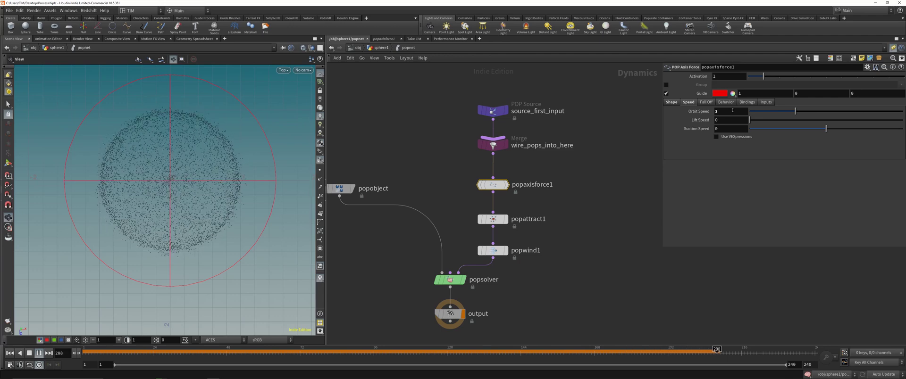
- Set the Suction Speed of popaxisforce1 to 1 and review the particles in the perspective view
left_click(727, 119)
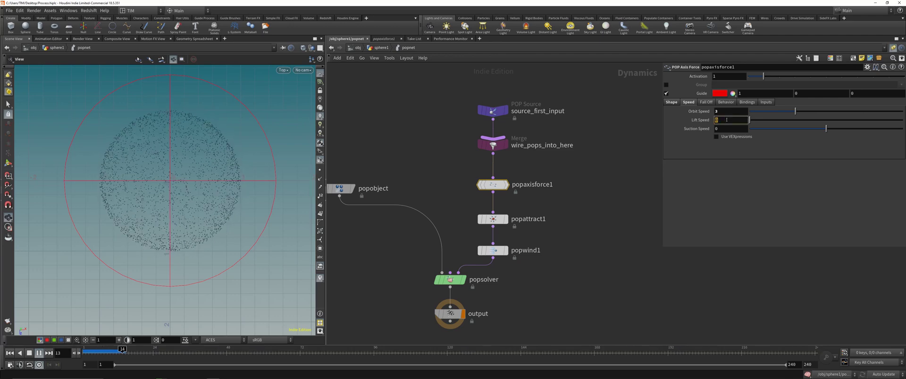
left_click(724, 128)
type("1")
key("Return")
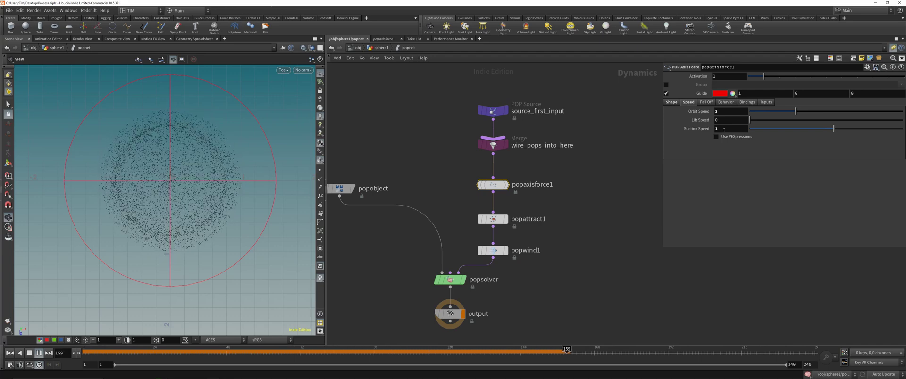
key("space+1")
key("space+g")
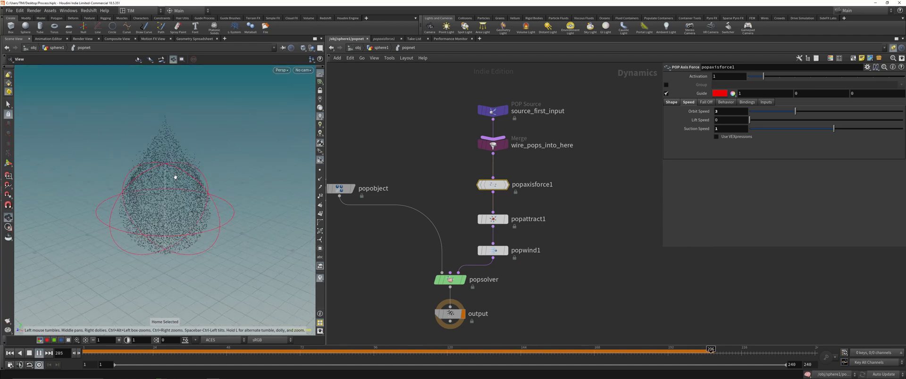
- Set the Force Scale of popattract1 to 2
left_click(493, 219)
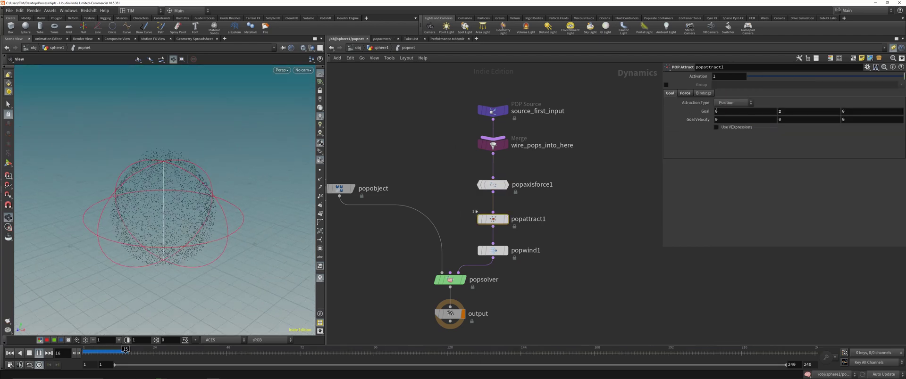
left_click(686, 94)
double_click(729, 113)
type("2")
key("Return")
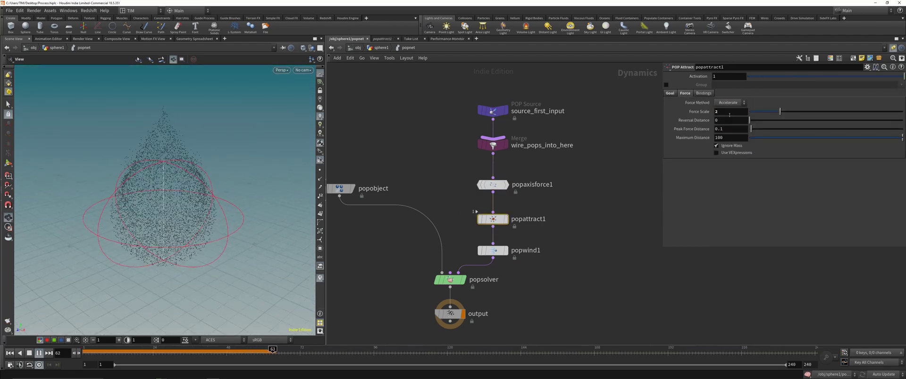
- Set the Goal Y position of popattract1 to 4 and reframe the perspective view around the particles
left_click(670, 93)
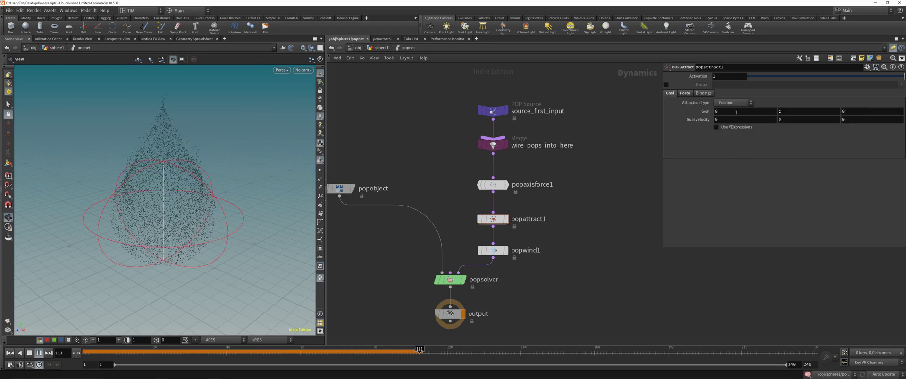
double_click(780, 111)
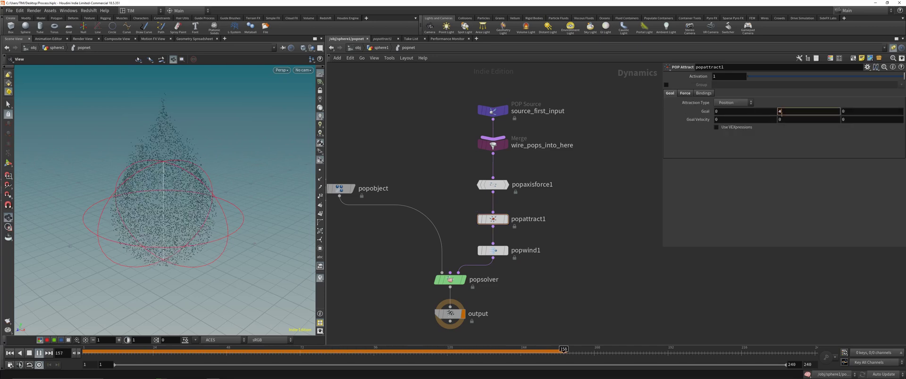
key("Return")
middle_click_drag(185, 160, 199, 199)
scroll(198, 205, "down", 3)
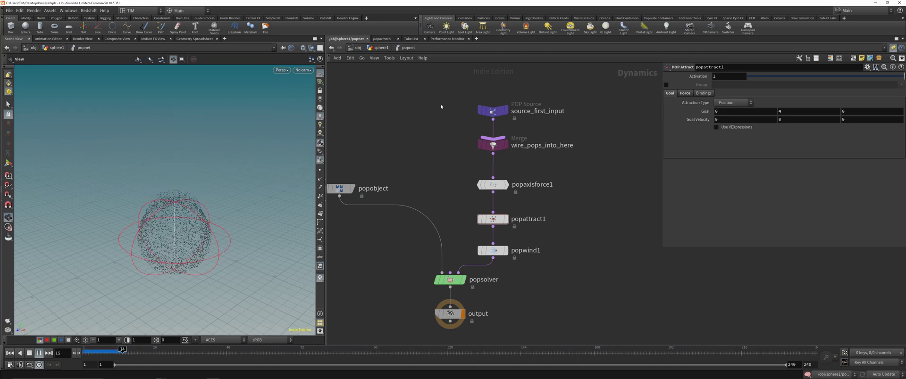
- Set the Life Expectancy of source_first_input to 2.25 and replay the simulation from the first frame
left_click(493, 110)
left_click(730, 171)
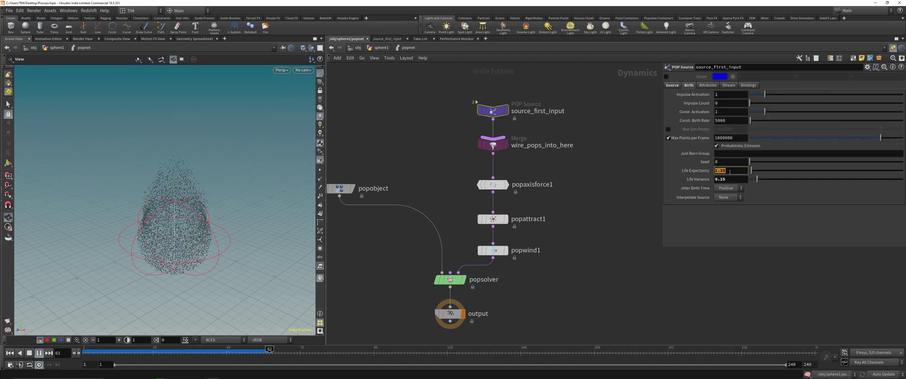
type("23")
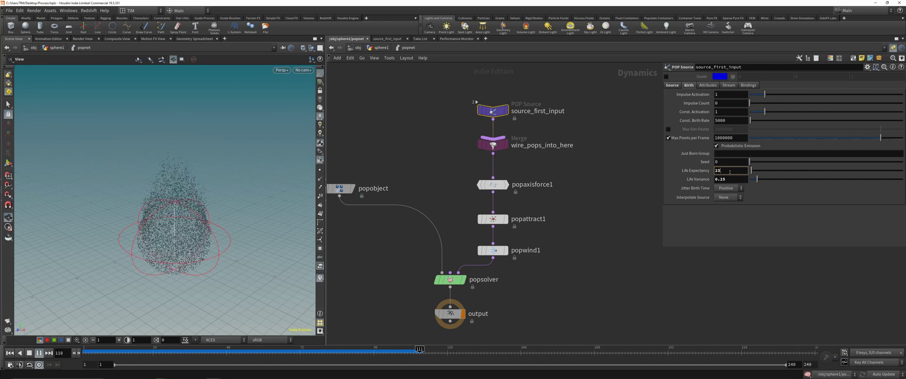
type("25")
key("Return")
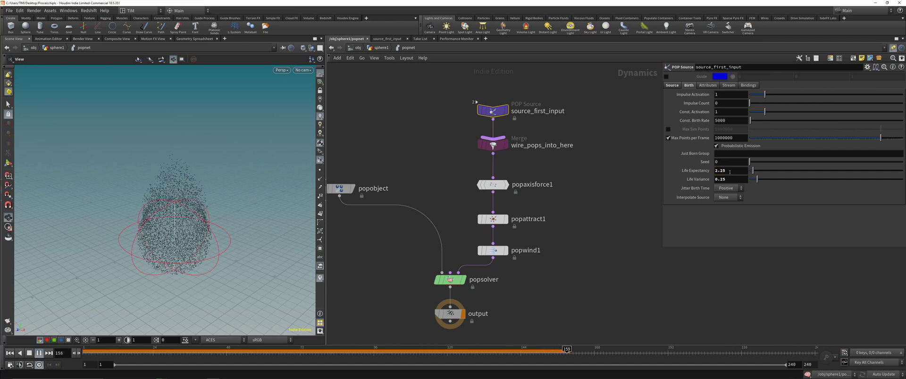
left_click(10, 353)
left_click(49, 354)
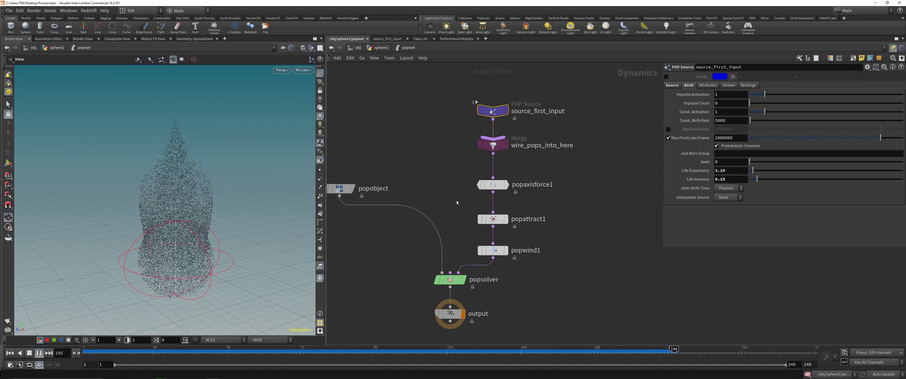
- Set the noise Amplitude of popwind1 to 0.25 and review the particle motion across the timeline
left_click(493, 250)
left_click(724, 142)
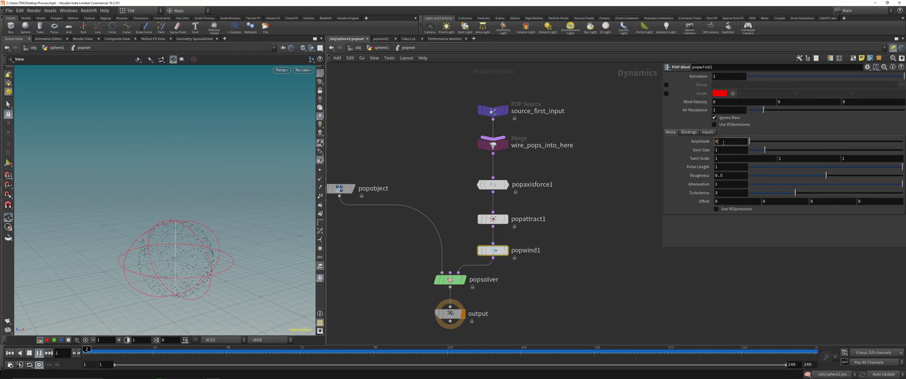
type("0.25")
key("Return")
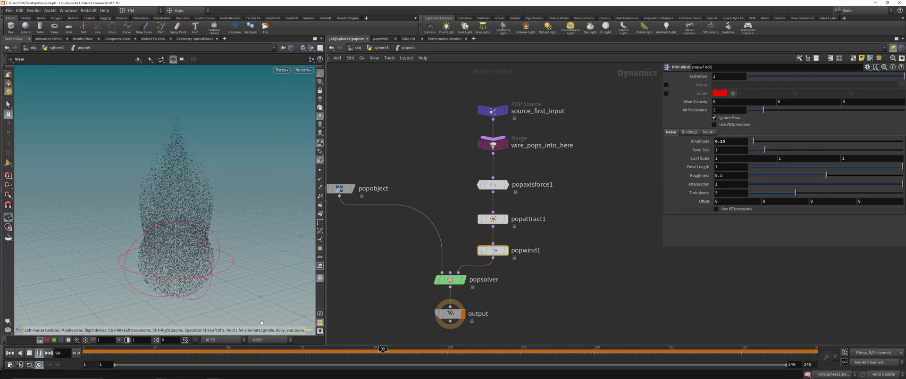
left_click_drag(90, 351, 522, 336)
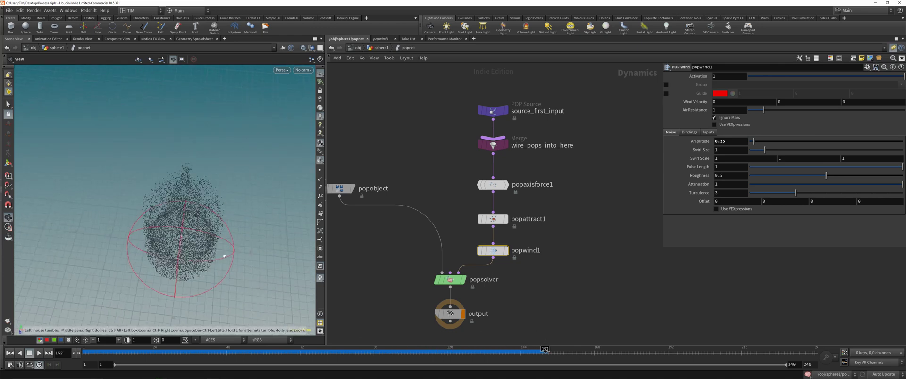
left_click_drag(224, 256, 226, 238)
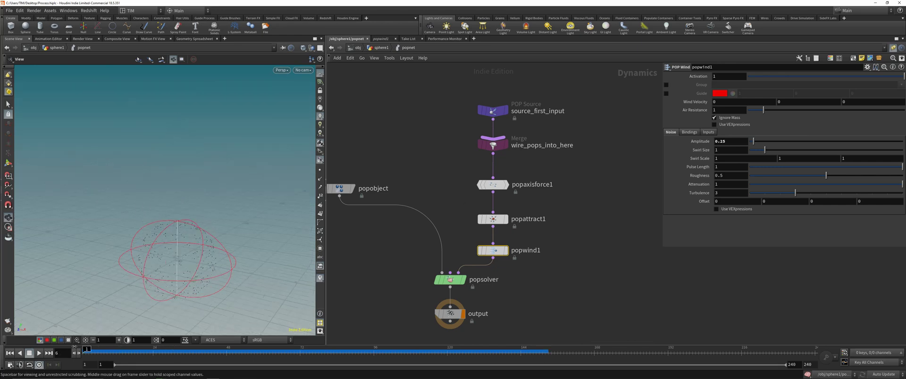
- Increase the Height of the popaxisforce1 sphere shape to 4.1
left_click(493, 185)
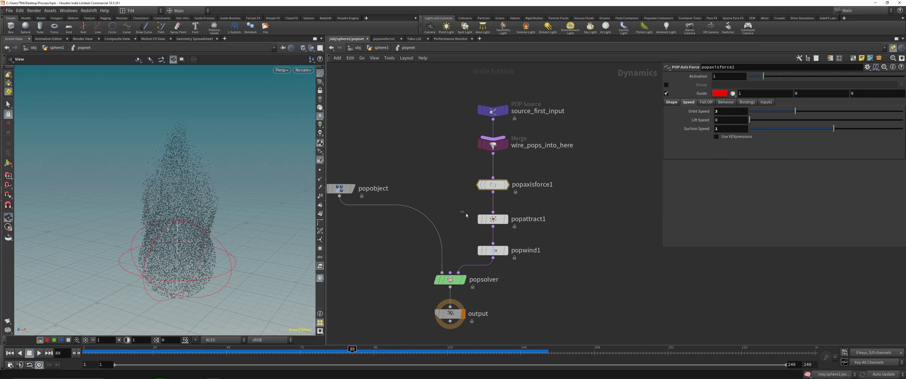
left_click(672, 102)
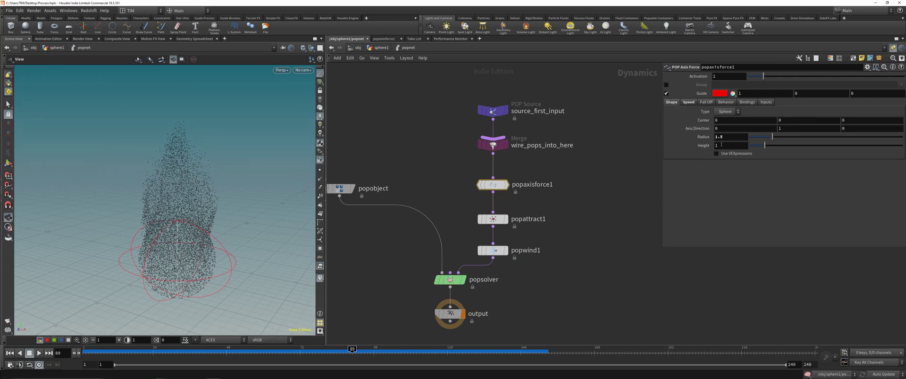
middle_click_drag(721, 145, 741, 144)
middle_click_drag(802, 138, 811, 137)
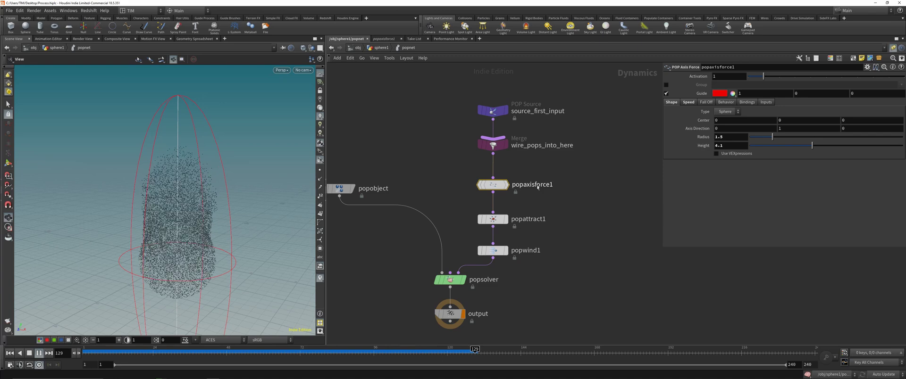
- Set the Force Scale of popattract1 to 5 and check the rising particles from a lower viewing angle
left_click(493, 219)
left_click(698, 94)
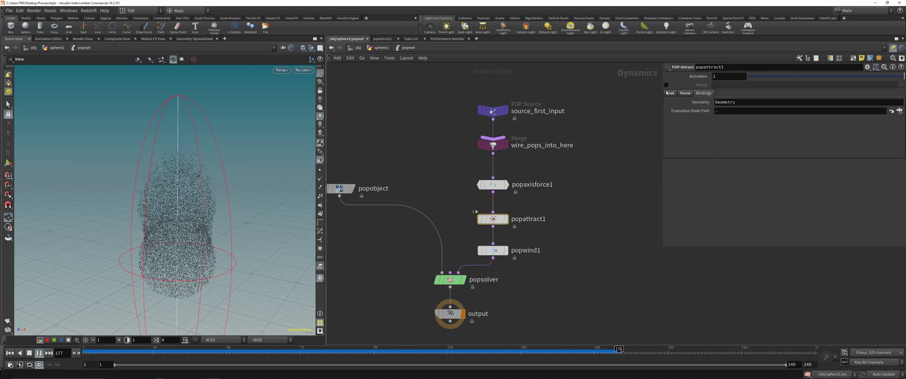
left_click(685, 94)
double_click(725, 112)
type("5")
key("Return")
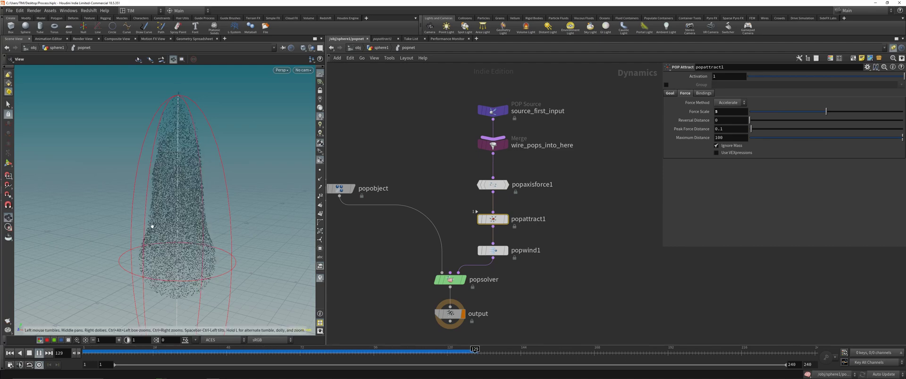
left_click_drag(151, 227, 165, 209)
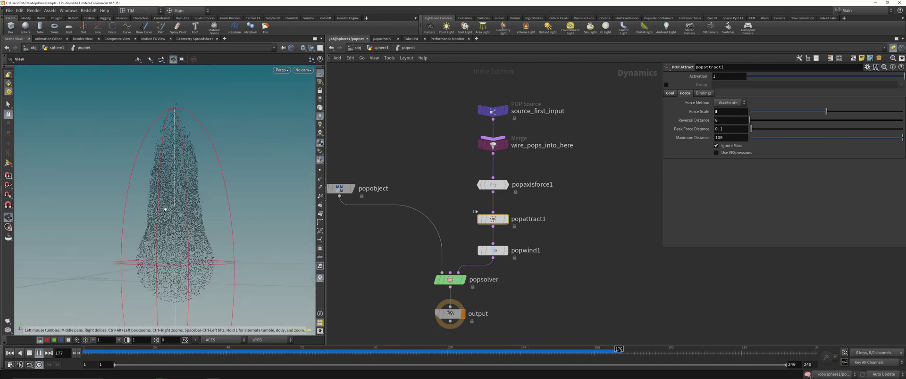
- Try noise Amplitude values of 1 and 2 on popwind1 while the simulation plays
left_click(493, 251)
left_click(732, 142)
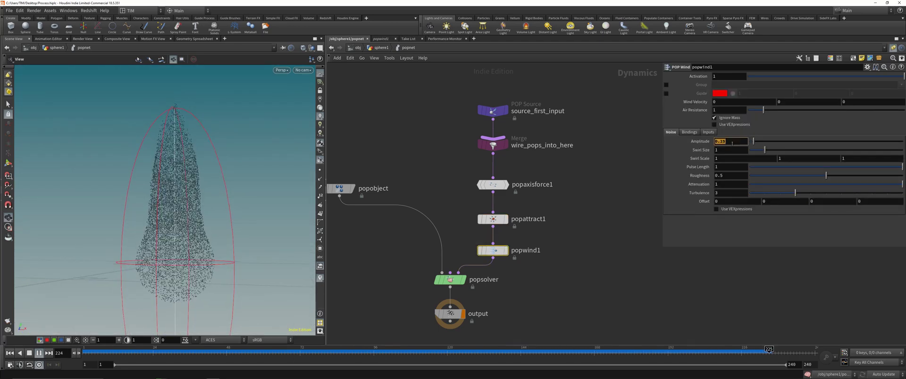
type("1")
key("Return")
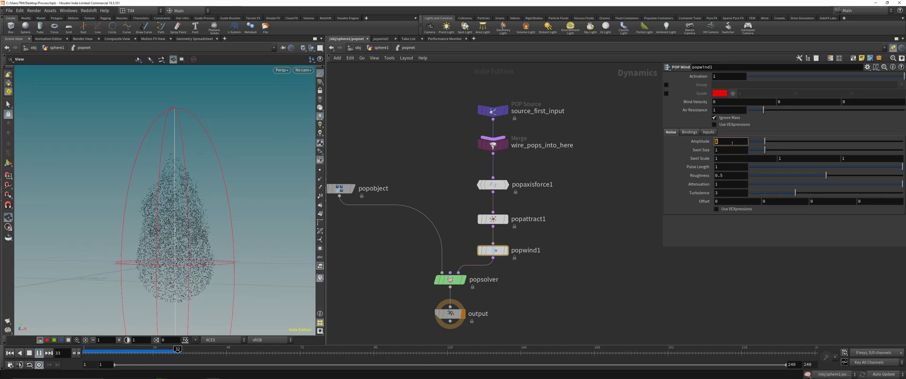
type("2")
key("Return")
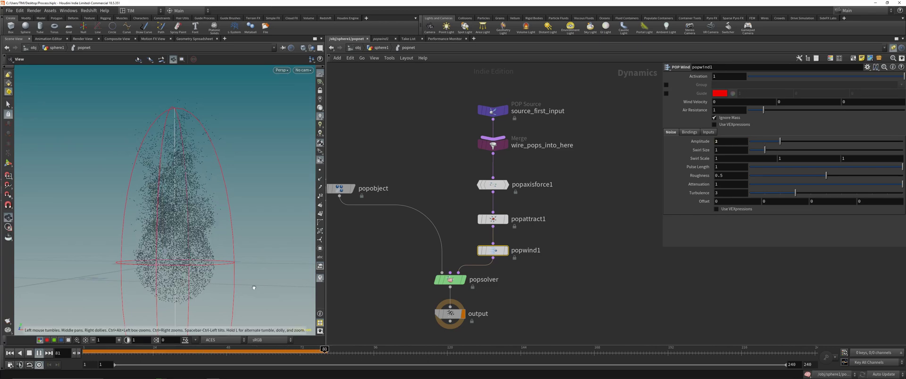
- Set the noise Amplitude of popwind1 to 1.25 and return the simulation to the first frame
double_click(730, 143)
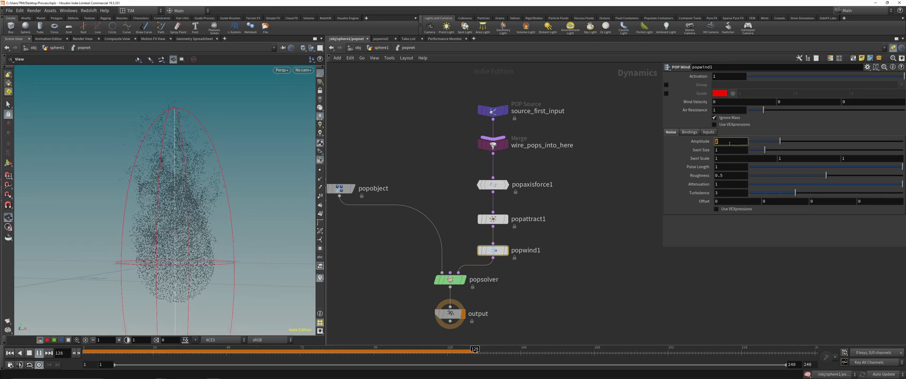
type("1.25")
key("Return")
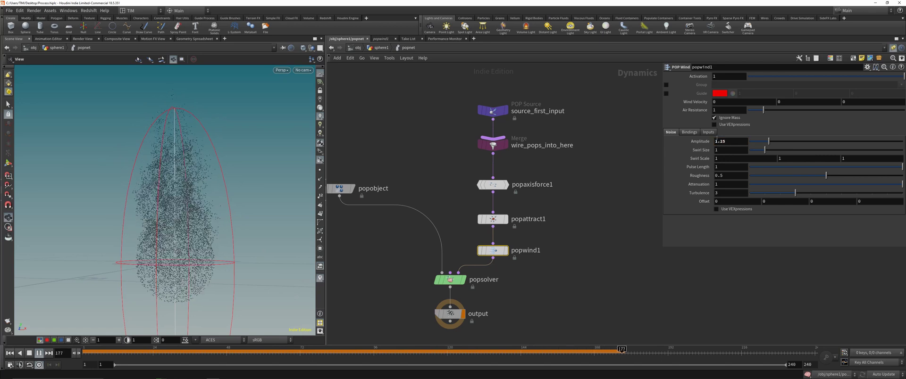
left_click(9, 353)
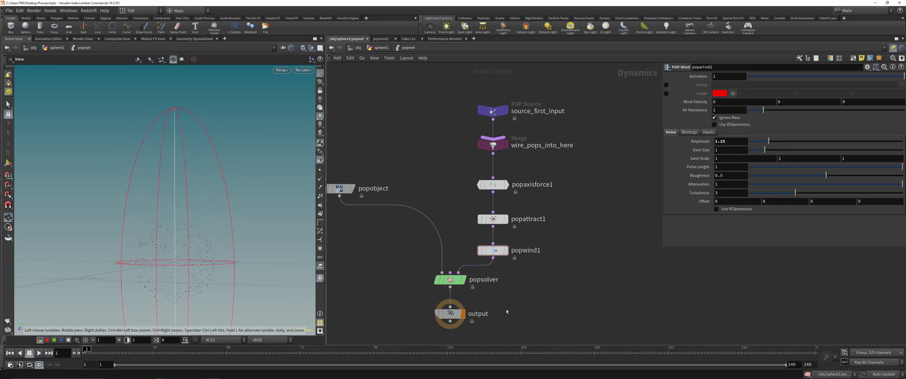
- Add a POP Fluid node between popwind1 and popsolver, and play the simulation
key("Tab")
type("pop")
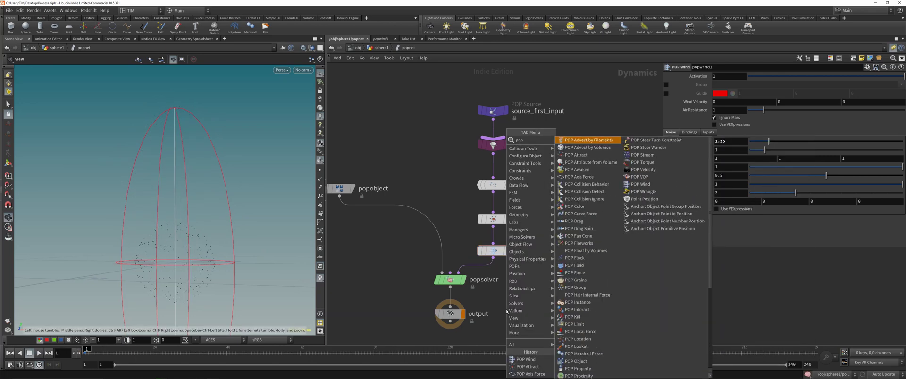
left_click(585, 268)
left_click(480, 267)
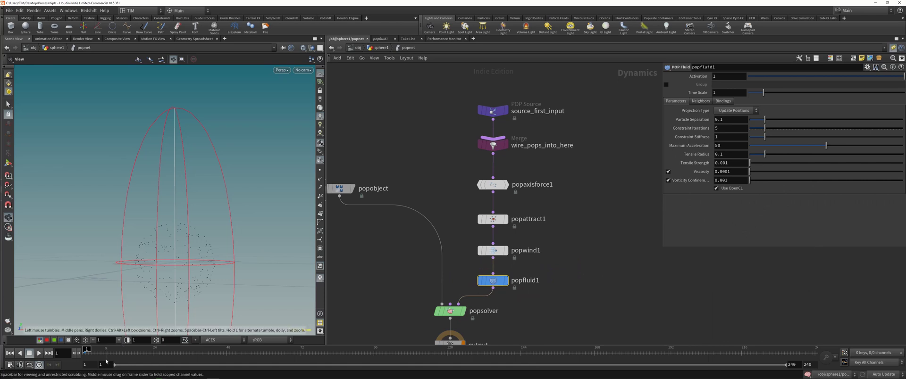
left_click(39, 353)
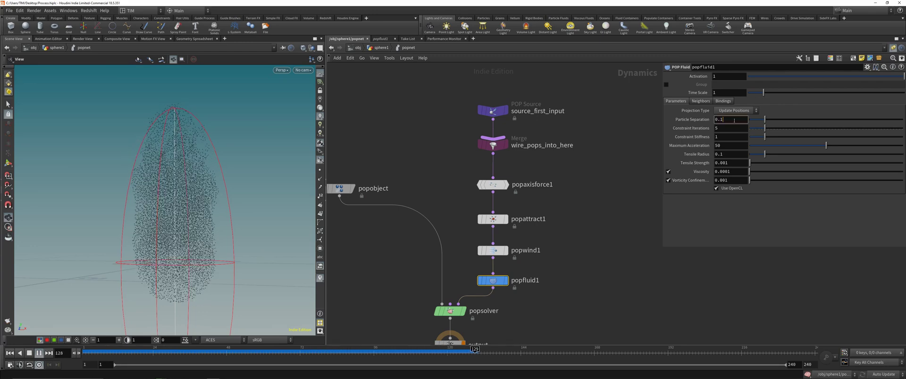
- Set the Particle Separation of popfluid1 to 0.05 and review the restarted simulation in the perspective view
key("BackSpace")
type("05")
key("Return")
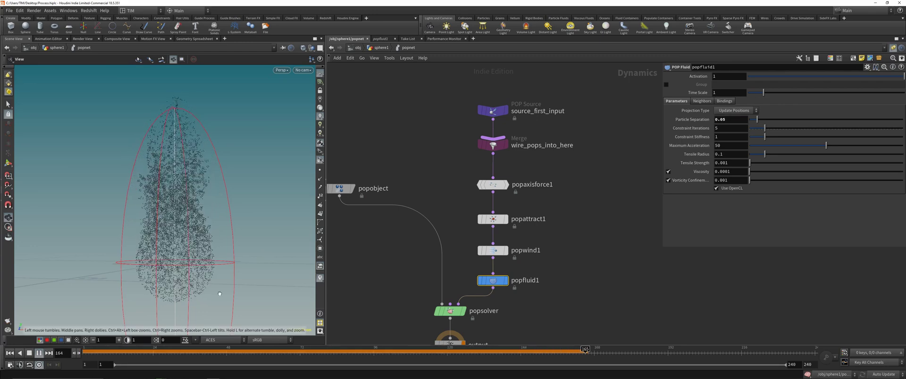
left_click(10, 353)
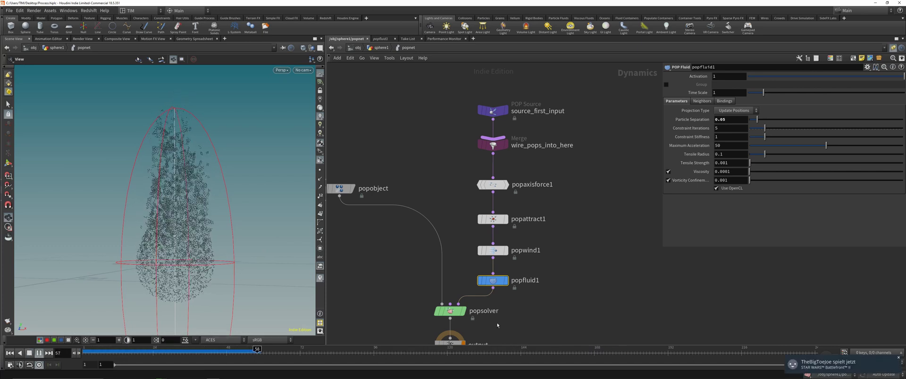
mouse_move(199, 186)
left_mouse_down()
mouse_move(188, 273)
mouse_move(207, 174)
mouse_move(201, 195)
left_mouse_up()
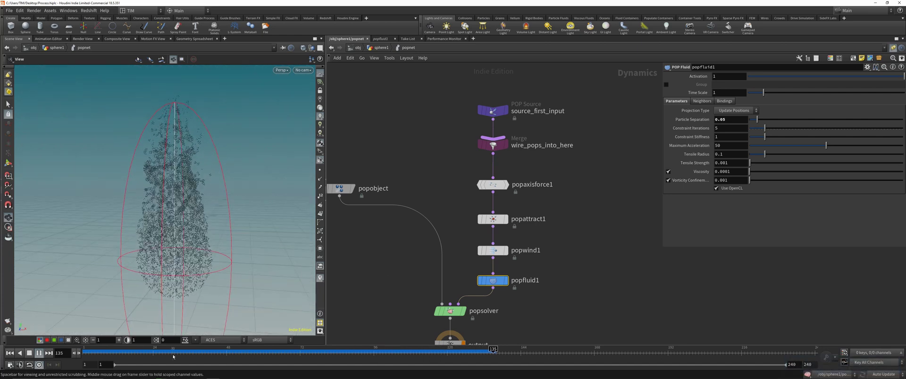
- Set the Const. Birth Rate of source_first_input to 15000, then replay the simulation and stop it around frame 58
left_click(89, 352)
left_click(493, 111)
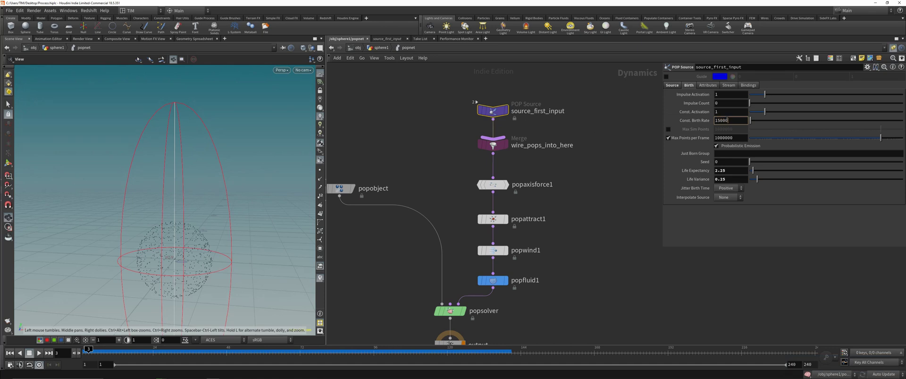
key("Return")
left_click(38, 354)
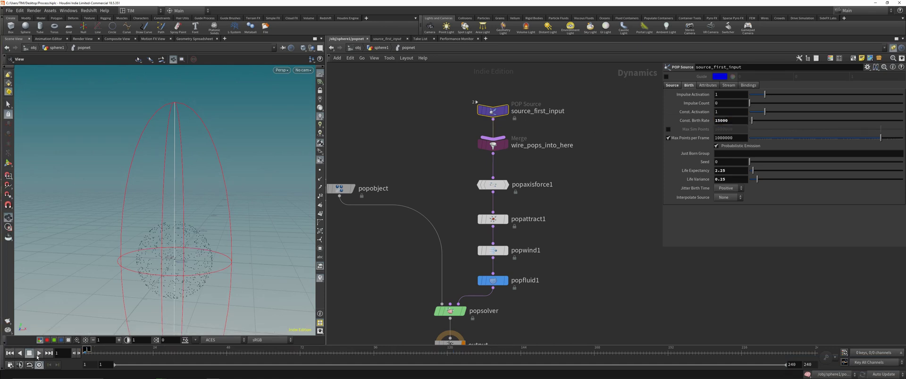
left_click(38, 353)
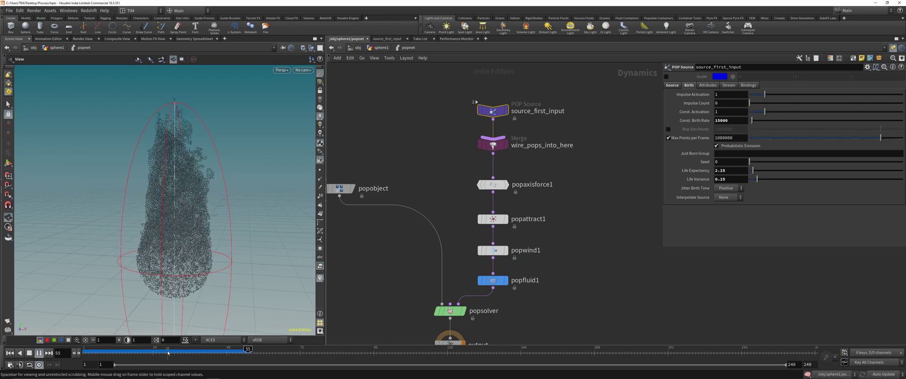
left_click(257, 352)
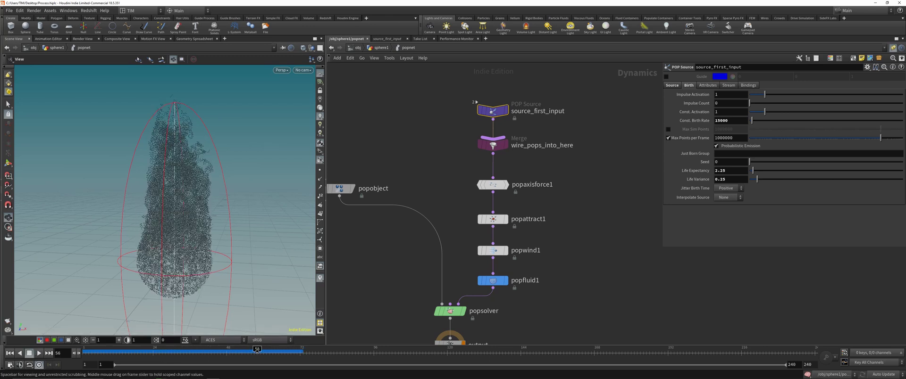
scroll(559, 183, "up", 3)
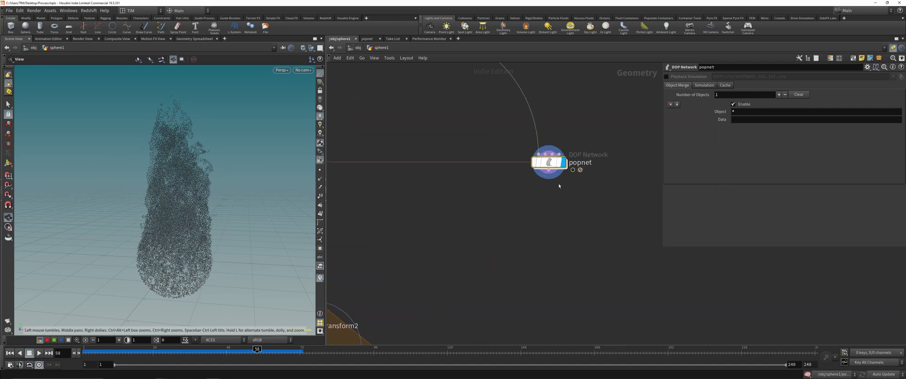
key("Tab")
type("pop")
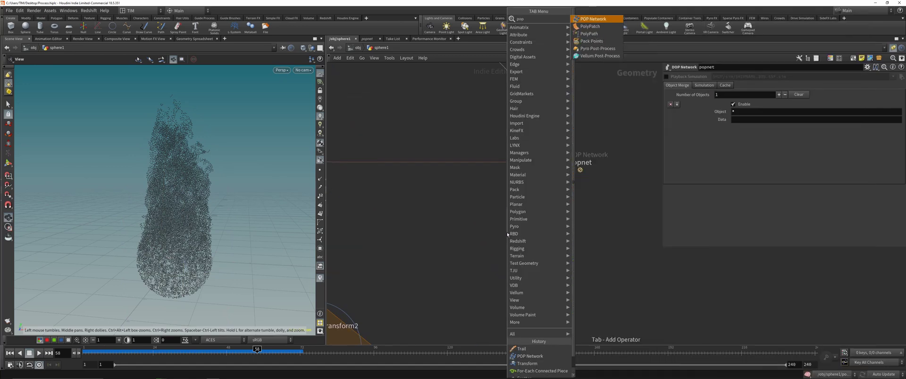
left_click(473, 248)
key("Tab")
key("Escape")
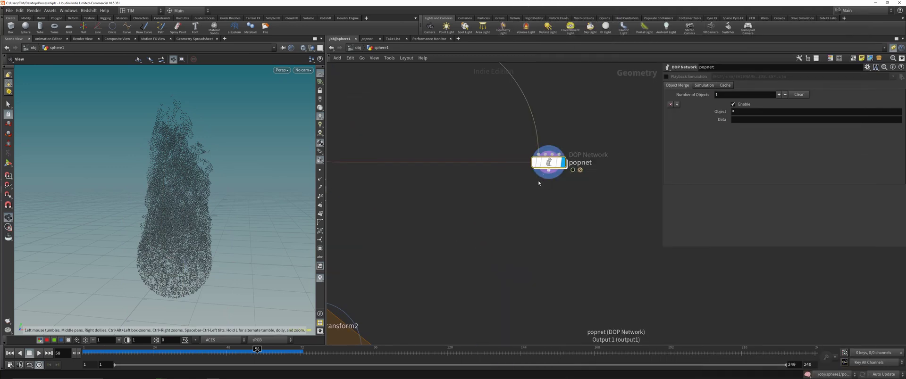
- Add a Particle Fluid Surface node connected to popnet in the sphere1 network and display its mesh
key("Tab")
type("flui")
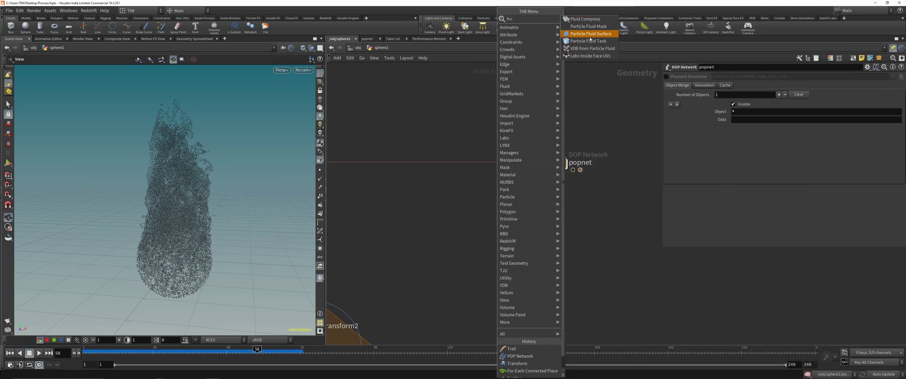
left_click(590, 35)
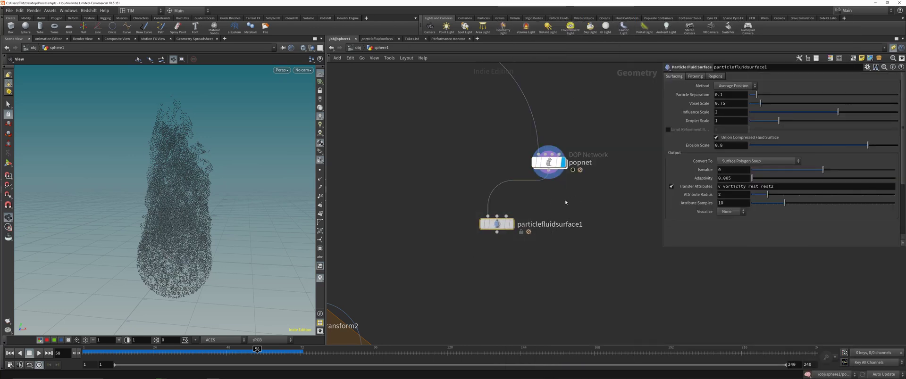
left_click(511, 224)
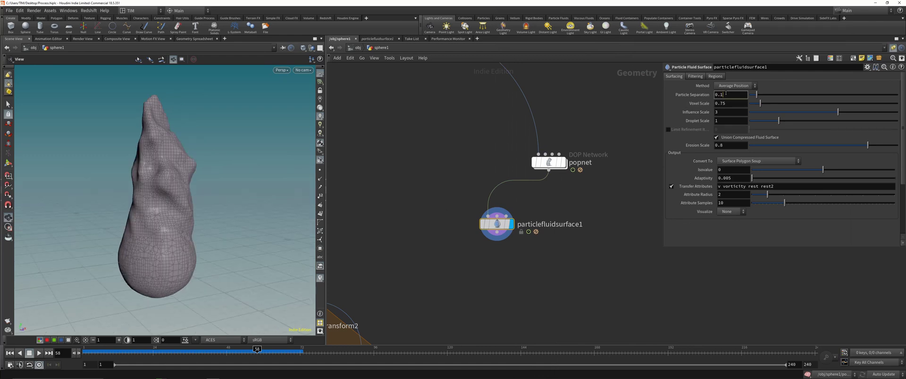
- Try Particle Separation values of 0.01 and 0.05 on particlefluidsurface1 and inspect the resulting mesh
key("Return")
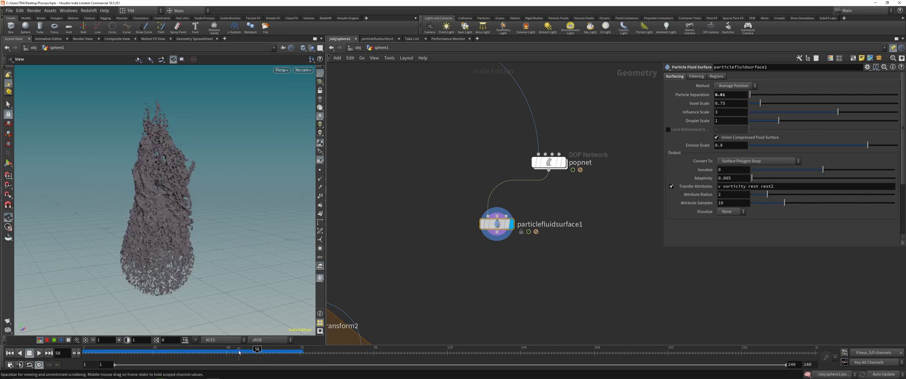
scroll(233, 129, "up", 5)
scroll(151, 204, "down", 5)
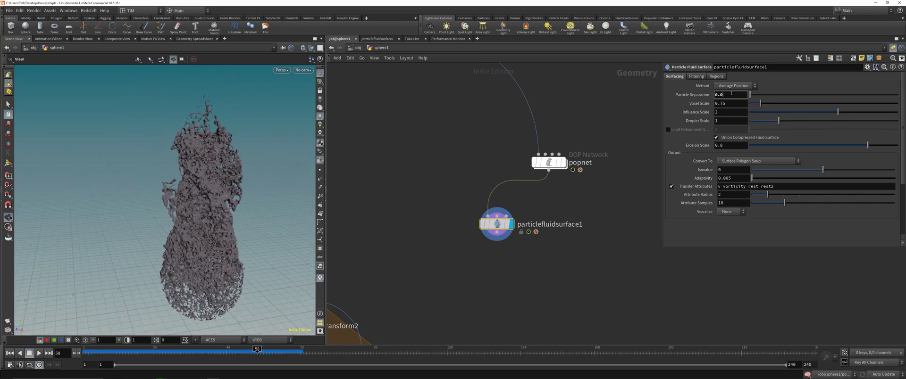
type("5")
key("Return")
- Set the Particle Separation of particlefluidsurface1 to 0.035 and scrub the timeline to frame 52
left_click(733, 94)
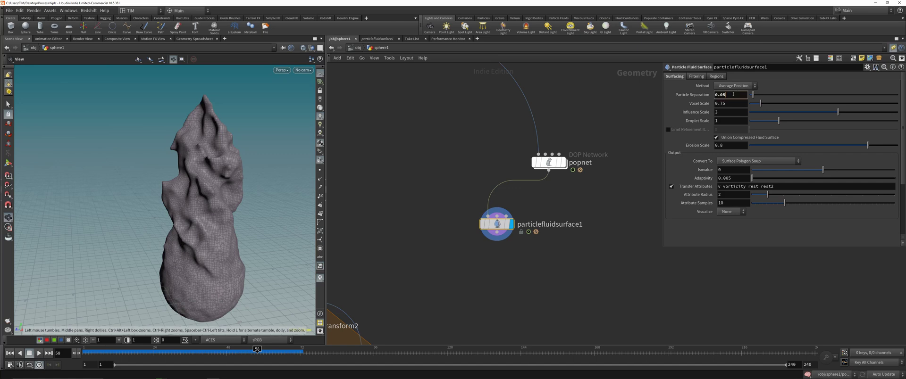
type("35")
key("Return")
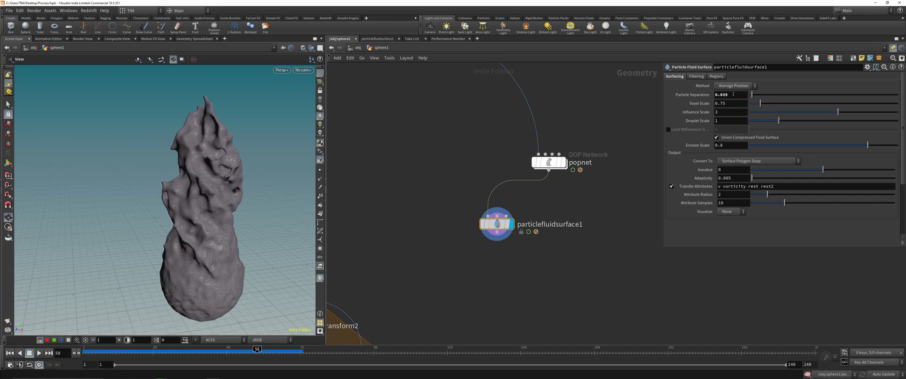
left_click(217, 351)
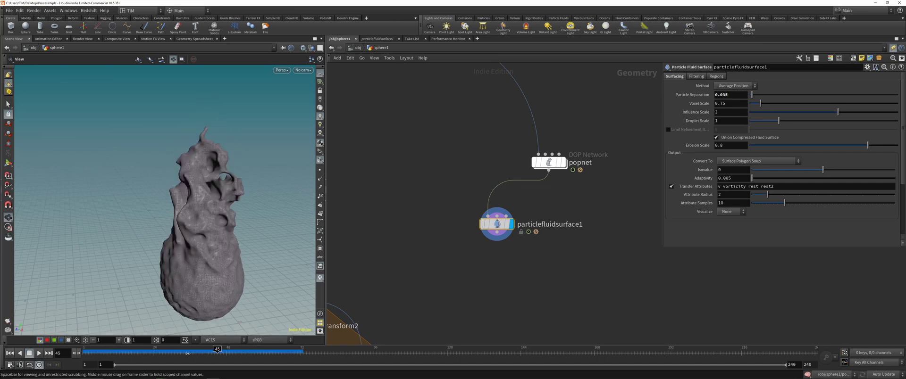
left_click_drag(208, 353, 238, 353)
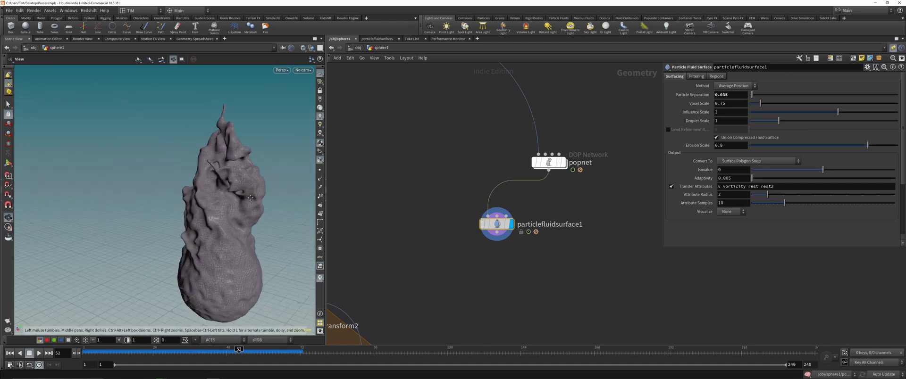
- Tidy the network by placing particlefluidsurface1 directly beneath popnet, clear of the fracture branch
scroll(421, 258, "down", 3)
middle_click_drag(421, 258, 553, 153)
left_click_drag(595, 131, 628, 129)
middle_click_drag(584, 108, 522, 184)
left_click(562, 171)
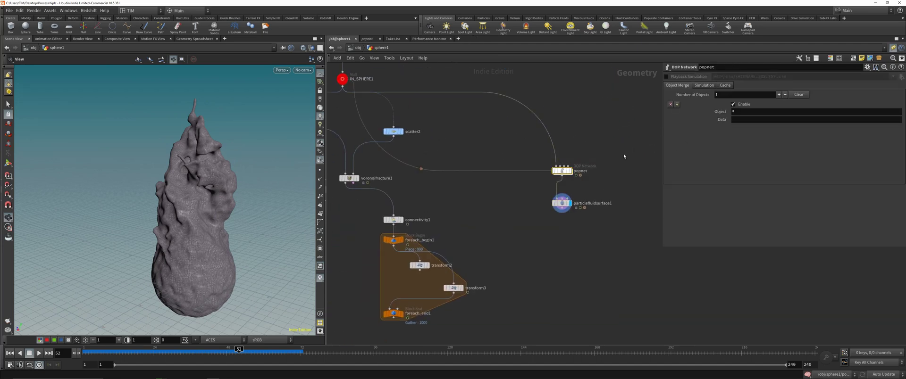
left_click_drag(497, 229, 607, 191)
scroll(610, 187, "up", 3)
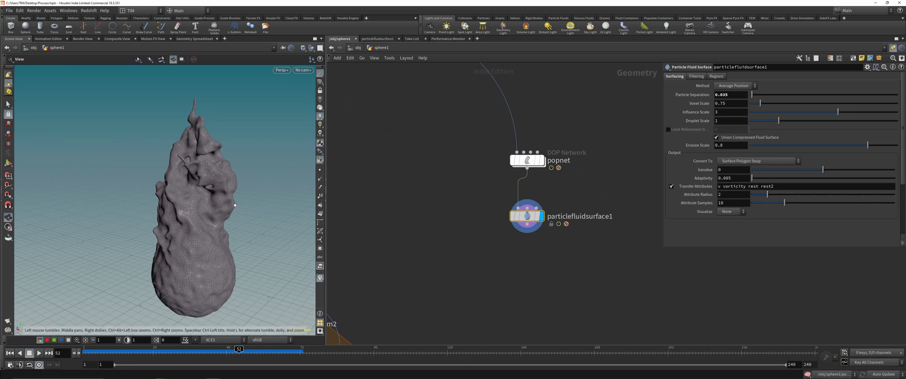
- Add a VDB from Polygons node after particlefluidsurface1 and display its result
left_click_drag(222, 231, 302, 215)
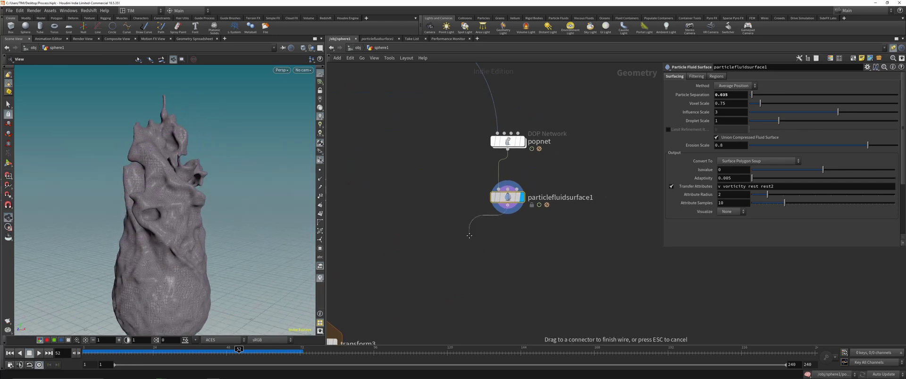
key("Tab")
type("vd")
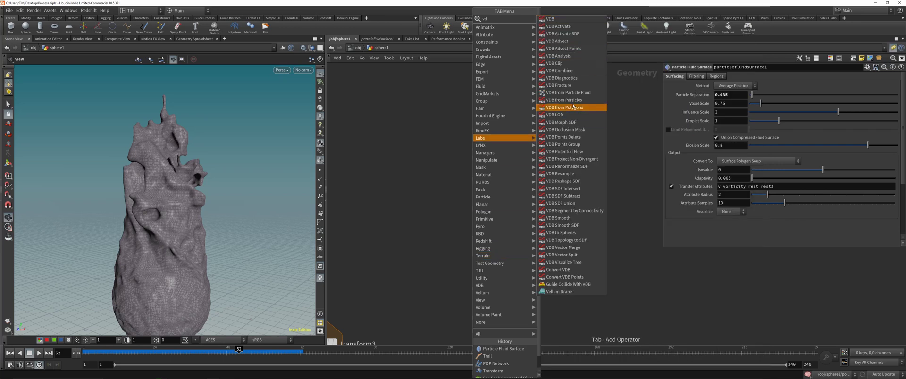
left_click(573, 108)
left_click(504, 259)
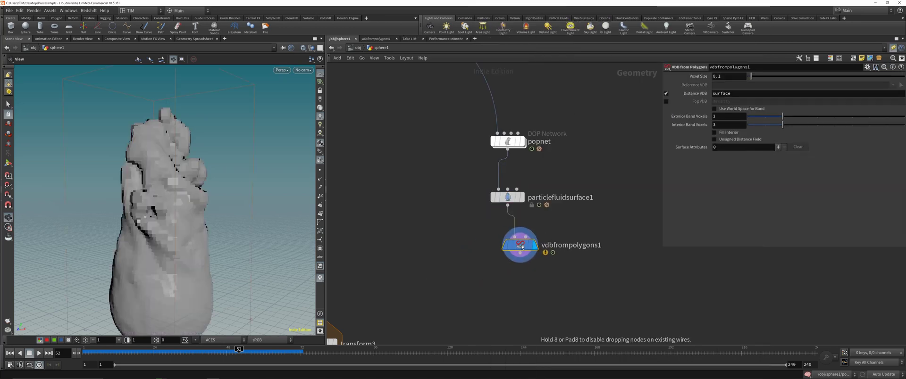
- Add a Convert VDB node after vdbfrompolygons1, align it beneath that node and display it
key("Tab")
type("con")
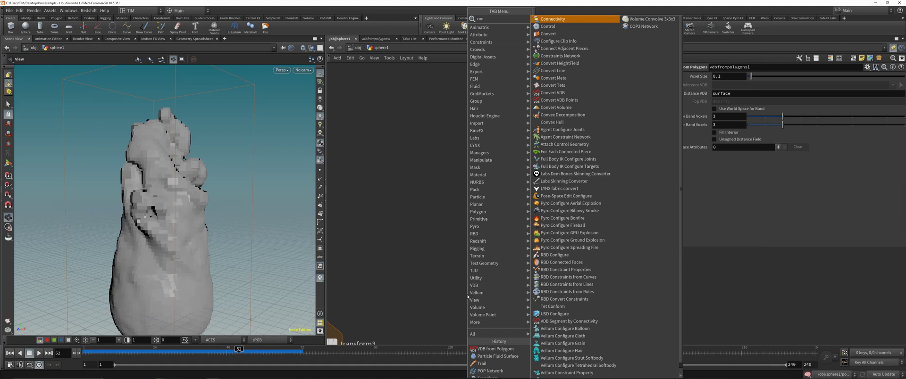
left_click(553, 93)
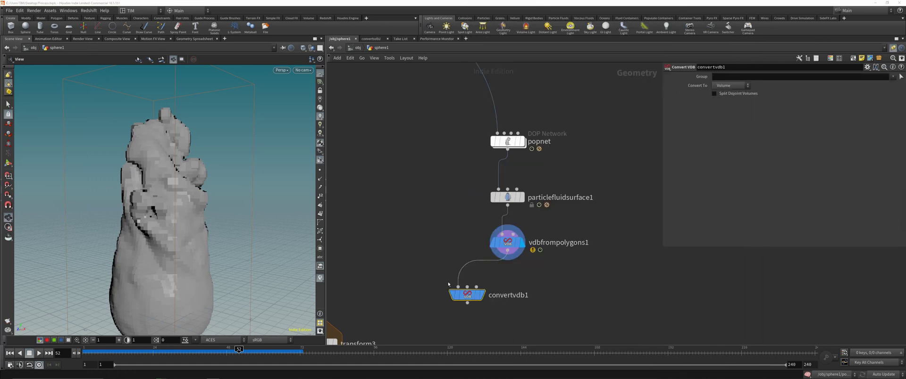
left_click(467, 295)
left_click_drag(471, 291, 511, 291)
- Set the Voxel Size of vdbfrompolygons1 to 0.02
left_click(510, 243)
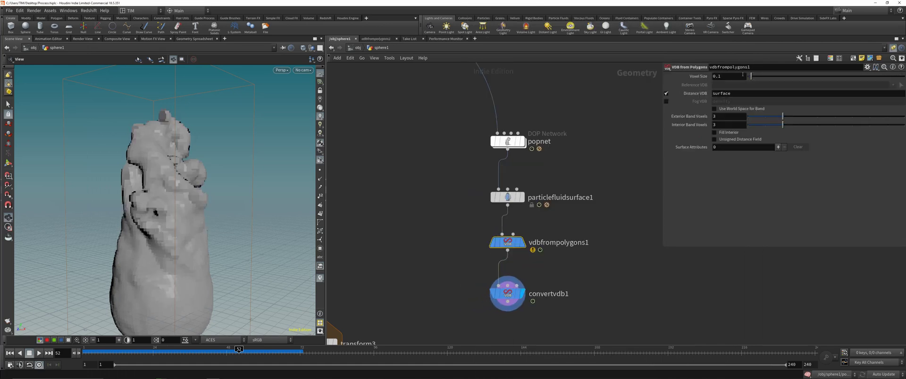
left_click(742, 76)
key("BackSpace")
type("02")
key("Return")
- Set Convert To on convertvdb1 to Polygons and inspect the mesh
left_click_drag(396, 317, 524, 280)
left_click(719, 86)
left_click(729, 105)
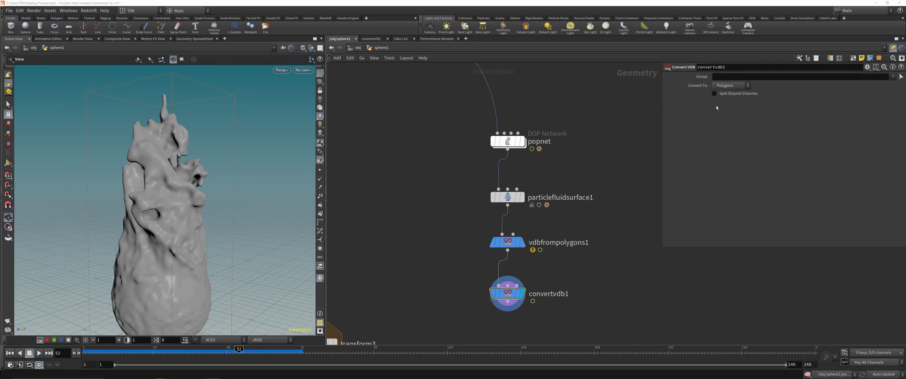
middle_click_drag(415, 218, 449, 188)
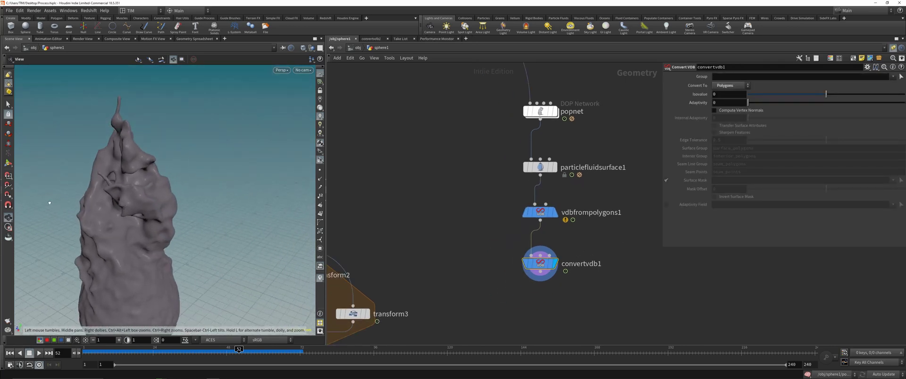
- Duplicate the Attribute VOP from the fracture branch next to the fluid surface chain and cut the copy's input wire
scroll(481, 192, "down", 5)
middle_click_drag(387, 257, 588, 185)
scroll(482, 188, "down", 3)
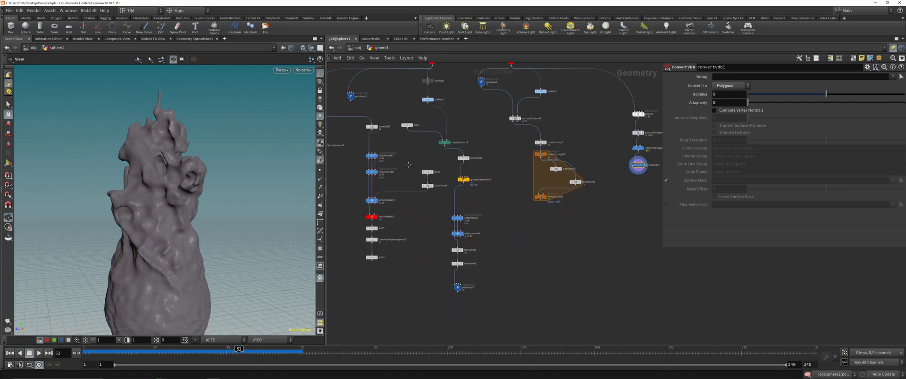
middle_click_drag(426, 161, 470, 215)
left_click_drag(526, 137, 647, 277, "alt")
middle_click_drag(647, 271, 512, 265)
key("y")
left_click_drag(597, 245, 485, 253)
- Connect convertvdb1 to the first input of pointvop5, place pointvop5 beneath it and display it
scroll(553, 227, "up", 4)
left_click(536, 203)
left_click(462, 311)
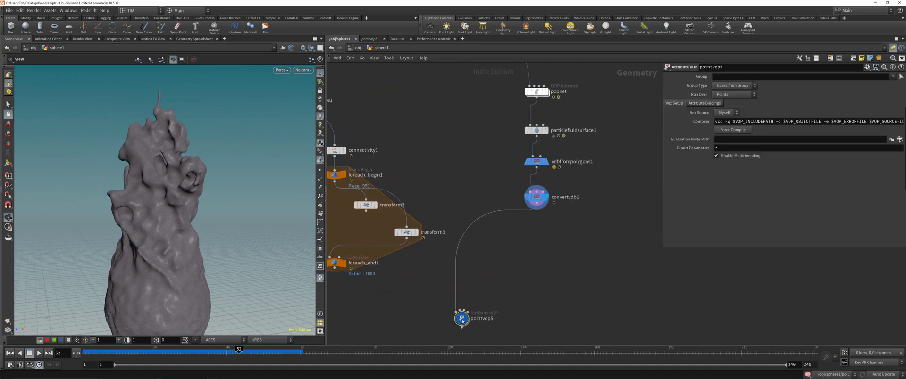
left_click_drag(461, 318, 534, 254)
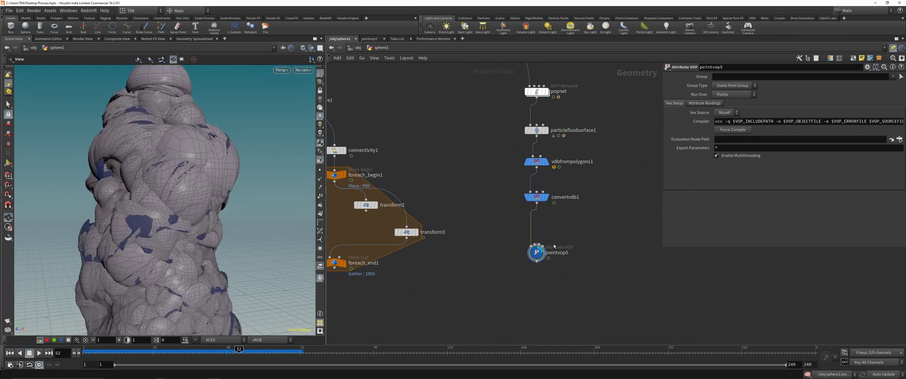
- Set the Scale of displacenml1 inside pointvop5 to 0.1, then return to the sphere1 network
double_click(534, 253)
middle_click_drag(612, 135, 451, 154)
left_click(616, 132)
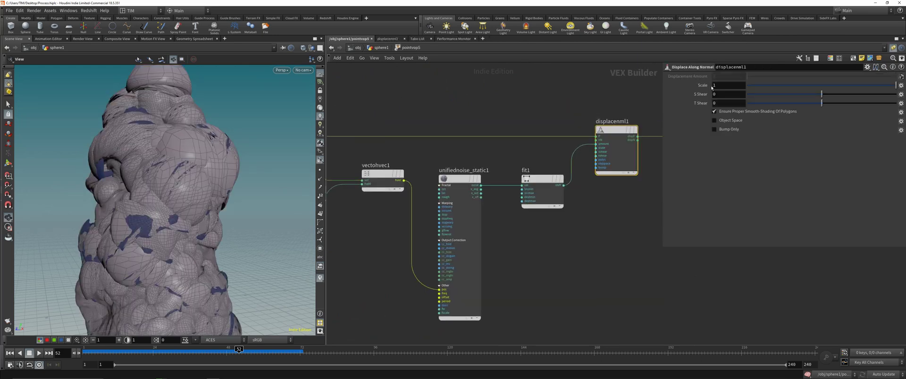
left_click(719, 85)
type("0.1")
key("Return")
left_click(544, 101)
key("u")
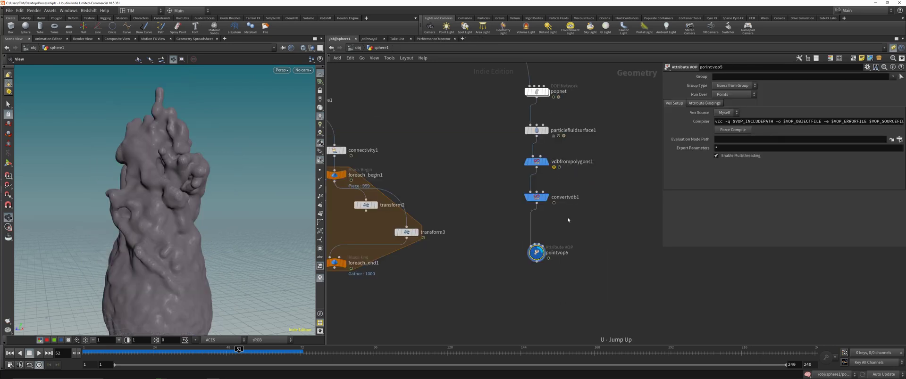
- Duplicate the existing Time Shift node from the earlier branch next to the fluid surface chain
key("Tab")
key("Escape")
key("h")
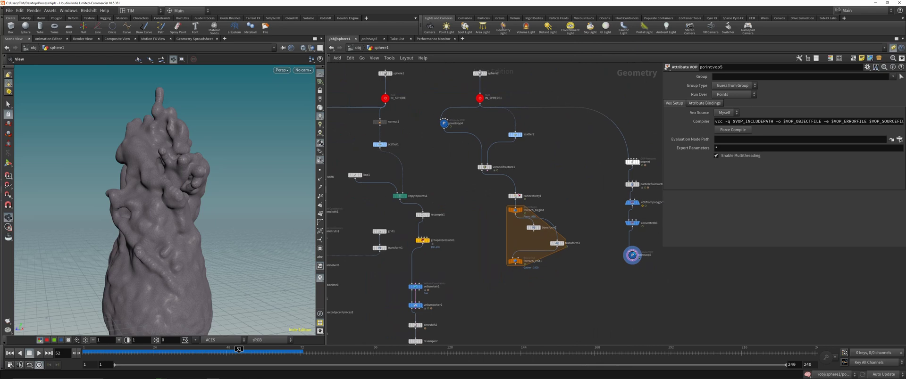
middle_click_drag(455, 177, 510, 142)
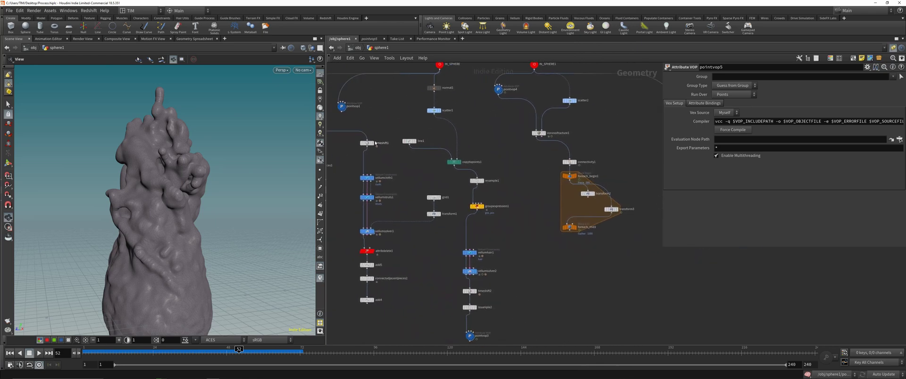
left_click_drag(370, 144, 630, 166, "alt")
middle_click_drag(613, 148, 434, 141)
scroll(434, 141, "up", 4)
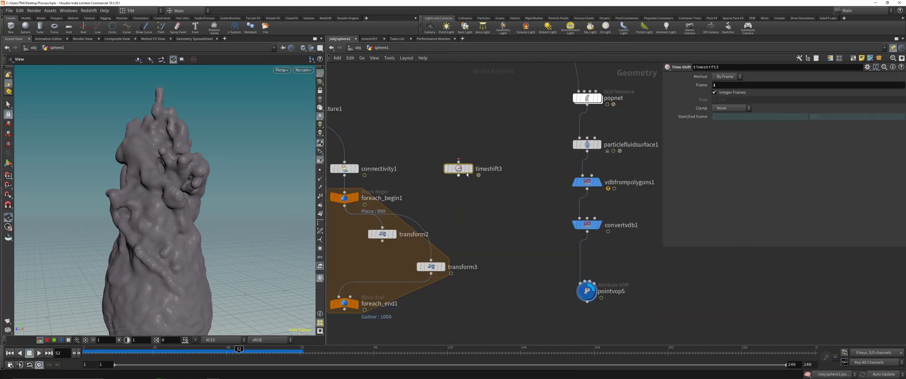
- Set the Frame of timeshift3 to 52 and insert the node between convertvdb1 and pointvop5
left_click_drag(458, 171, 512, 208)
left_click(731, 86)
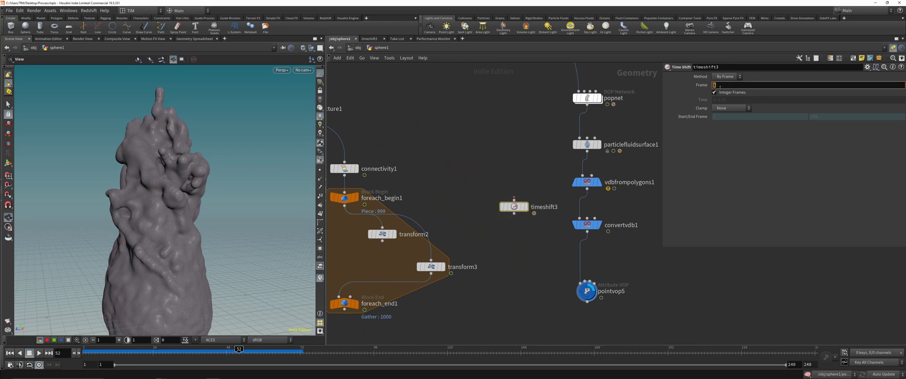
key("Return")
left_click_drag(514, 208, 587, 253)
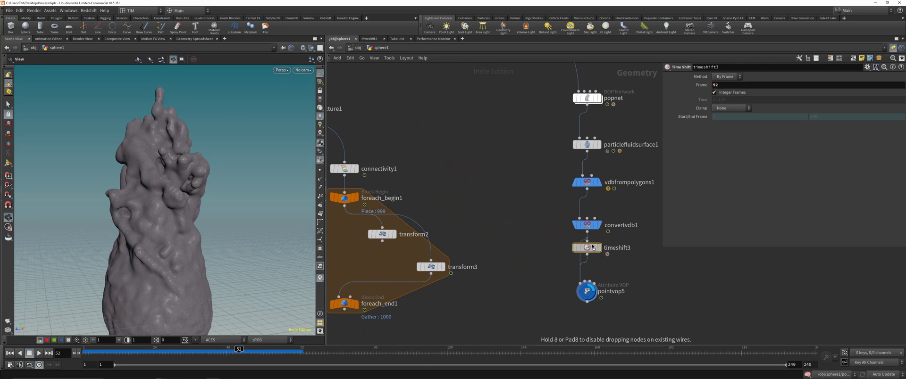
- Play the timeline from frame 1 and stop it to check the time-shifted mesh on pointvop5
left_click(588, 291)
left_click_drag(149, 356, 85, 355)
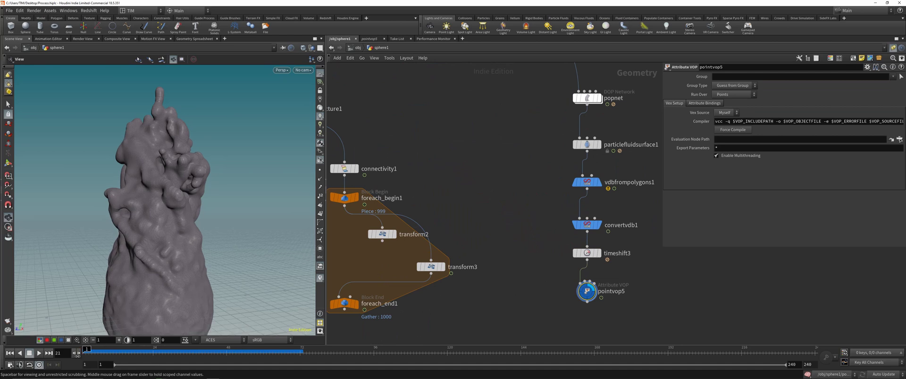
left_click(39, 354)
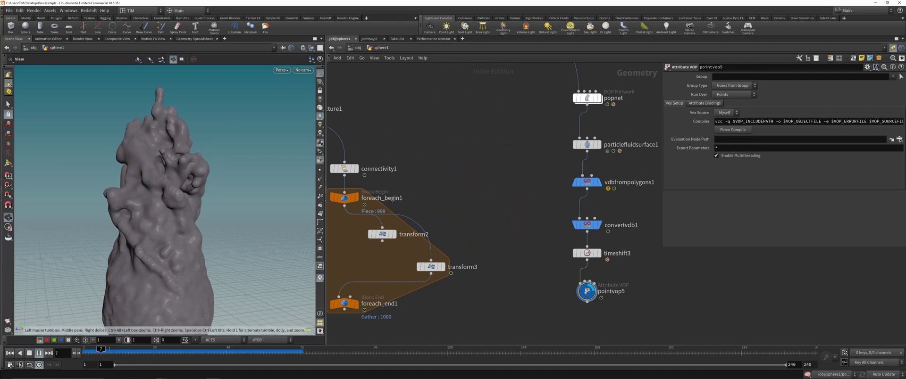
left_click(141, 352)
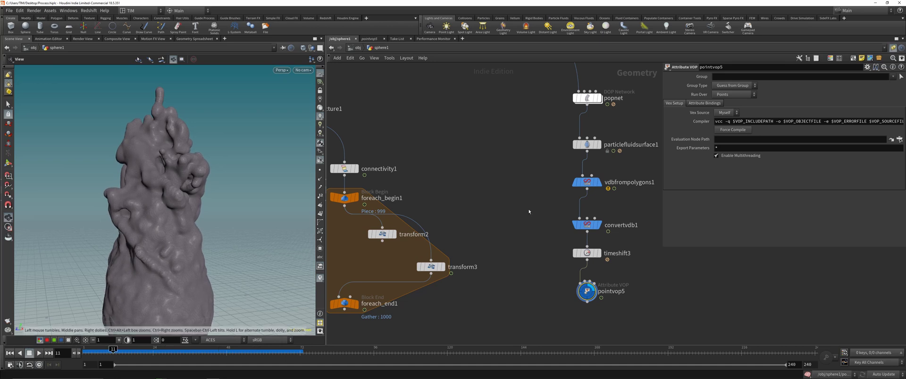
- Display the particlefluidsurface1 mesh at frame 61, view it in full, and save the scene file
left_click(587, 225)
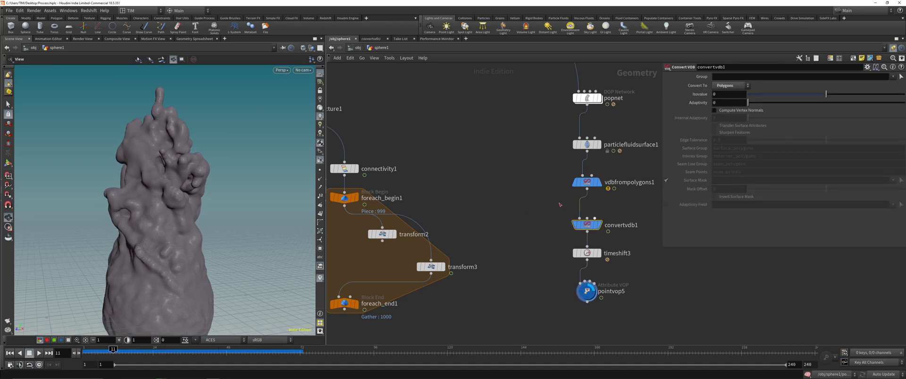
left_click(587, 145)
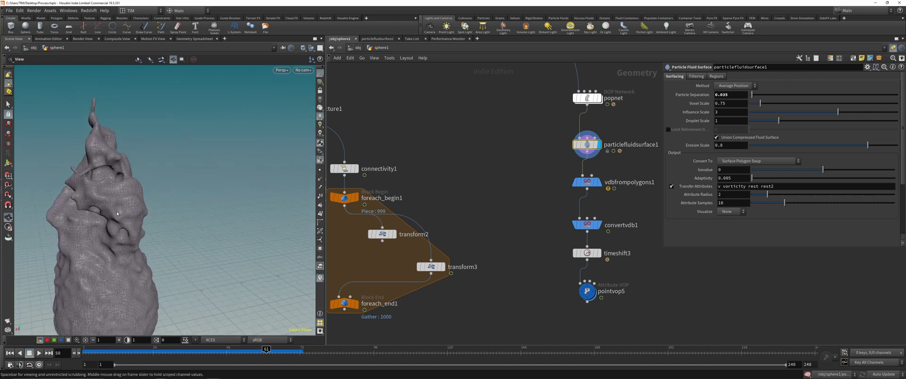
left_click_drag(117, 214, 122, 180)
right_click_drag(121, 179, 265, 230)
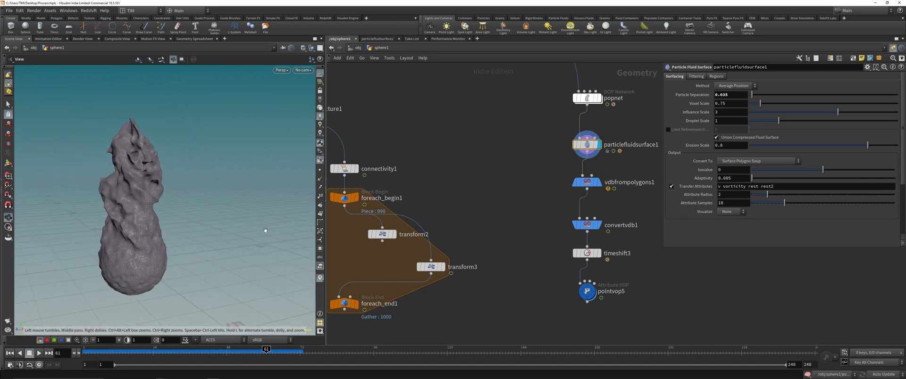
key("ctrl+s")
key("h")
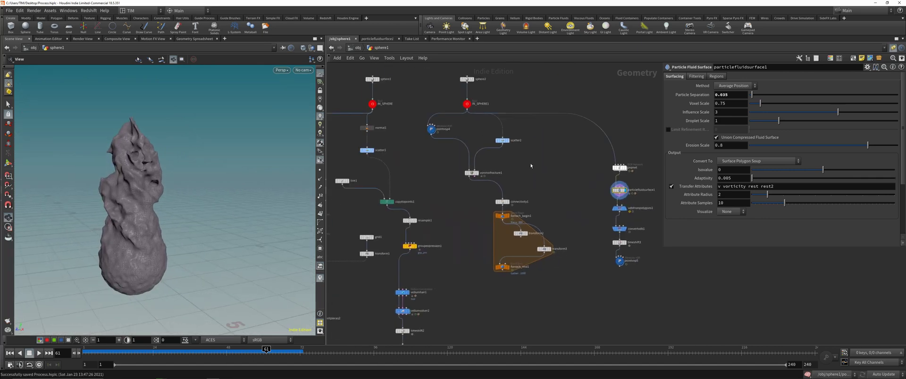
- Review the whole sphere1 node network, from the first sphere's branches across to the fractured and POP fluid branches
scroll(438, 212, "down", 2)
middle_click_drag(444, 210, 513, 190)
scroll(513, 189, "down", 1)
scroll(512, 189, "up", 1)
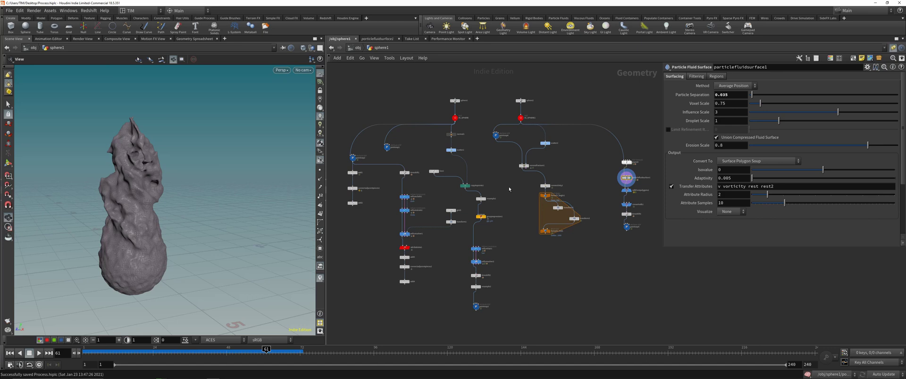
scroll(508, 186, "up", 2)
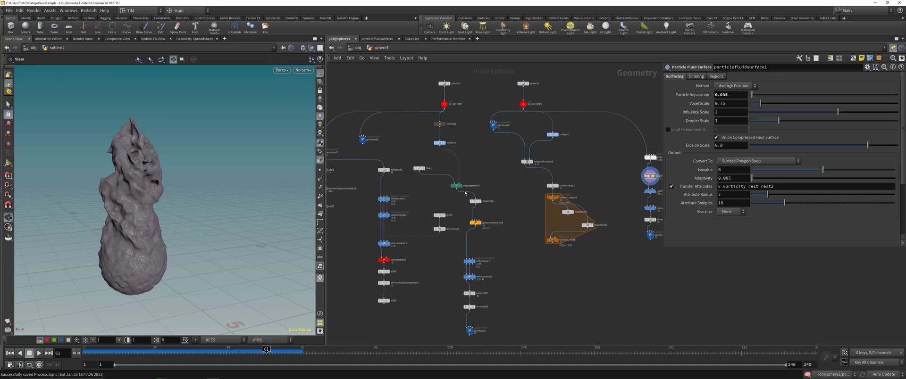
middle_click_drag(368, 216, 409, 217)
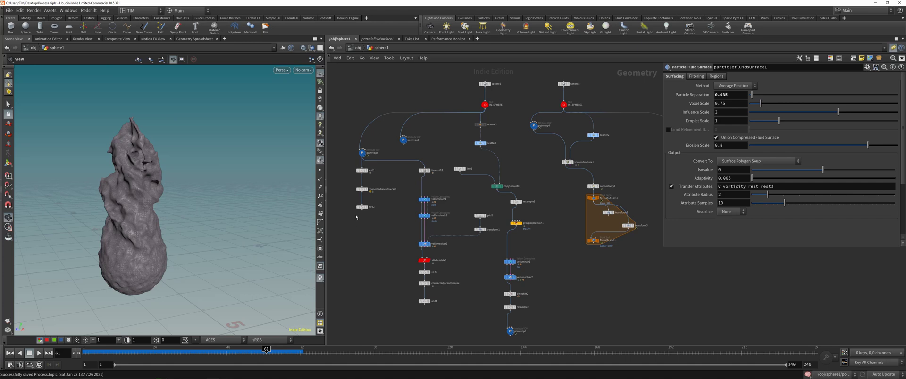
middle_click_drag(556, 208, 434, 213)
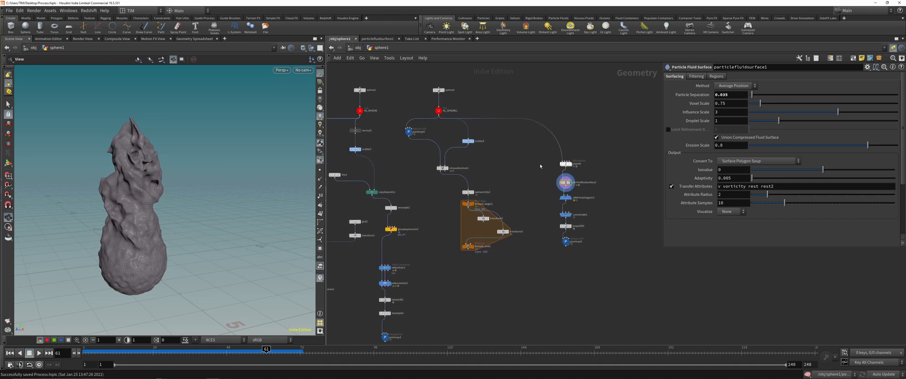
- Examine the popnet and sphere2 parameters in the second sphere's setup, and view the fluid mesh from another side
left_click(565, 164)
middle_click_drag(473, 145, 472, 176)
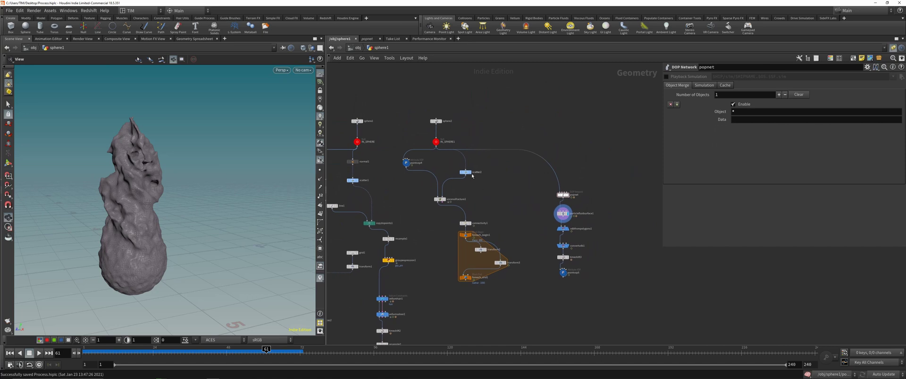
mouse_move(472, 176)
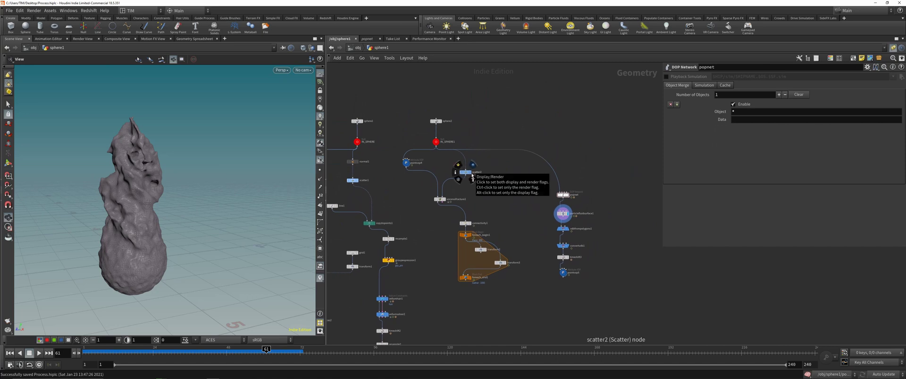
left_click_drag(476, 145, 419, 99)
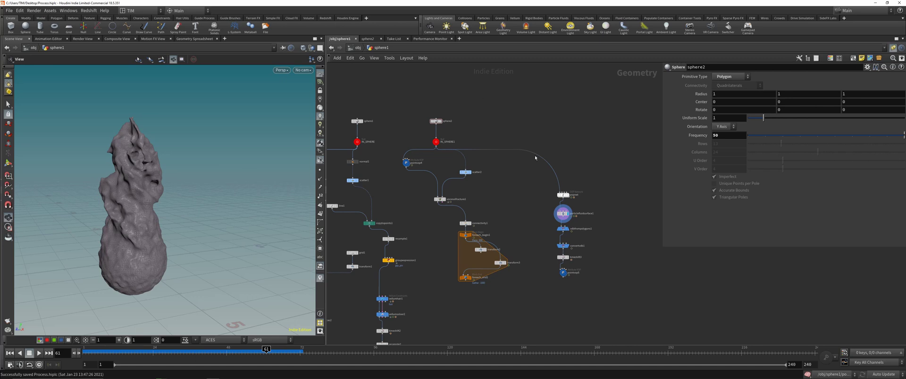
scroll(560, 194, "down", 4)
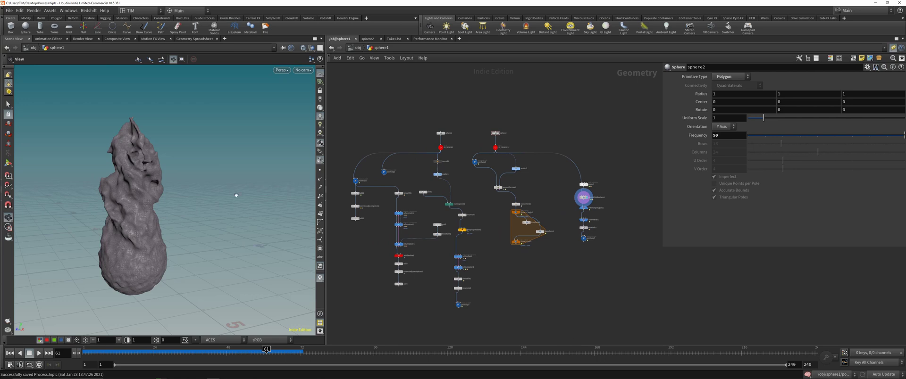
mouse_move(203, 200)
left_mouse_down()
mouse_move(99, 213)
mouse_move(109, 215)
left_mouse_up()
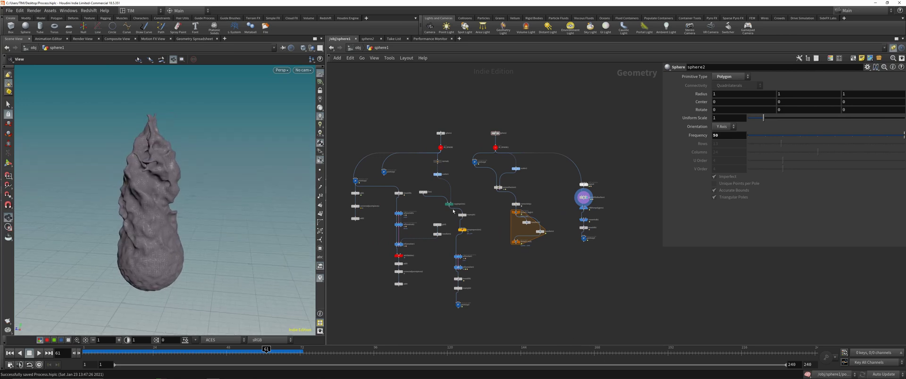
middle_click_drag(491, 211, 497, 207)
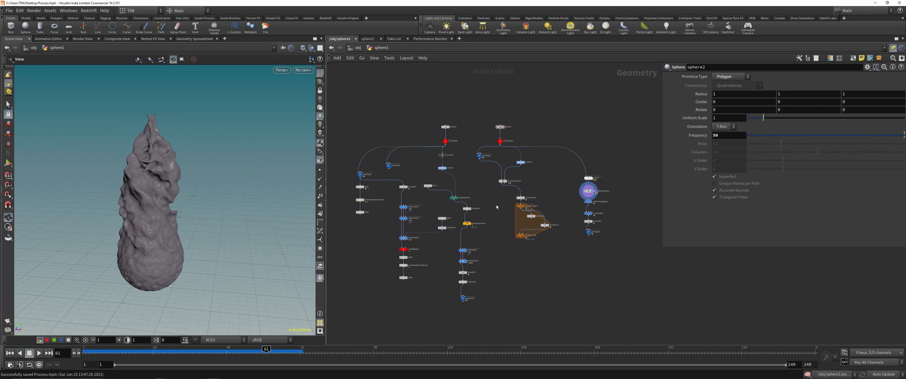